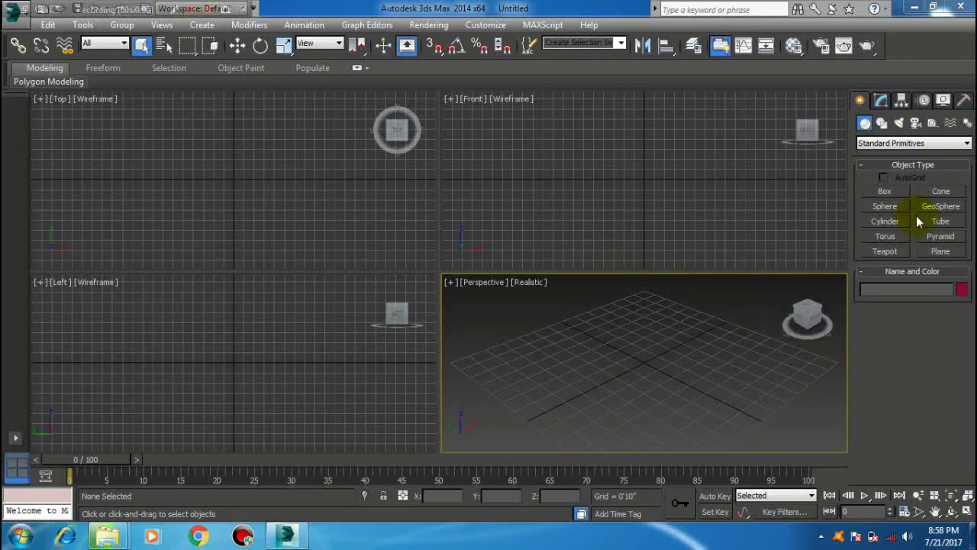
Drag out a new box primitive in the Perspective viewport
{"action": "left_click", "coordinate": [884, 191]}
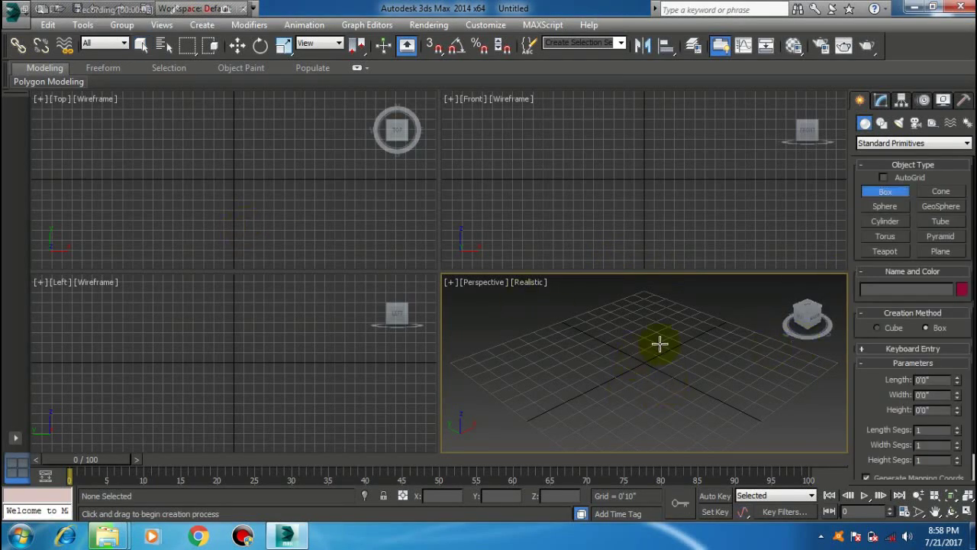
{"action": "left_click_drag", "start_coordinate": [619, 404], "coordinate": [679, 330]}
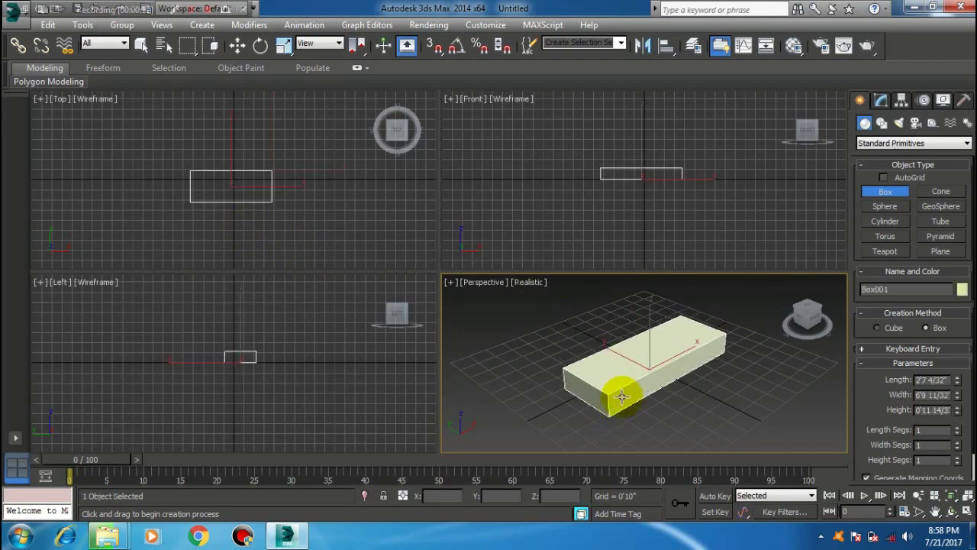
{"action": "left_click", "coordinate": [616, 398]}
Size the box to Length 2'0", Width 6'6", Height 1'0" and maximize the Perspective view
{"action": "left_click", "coordinate": [881, 101]}
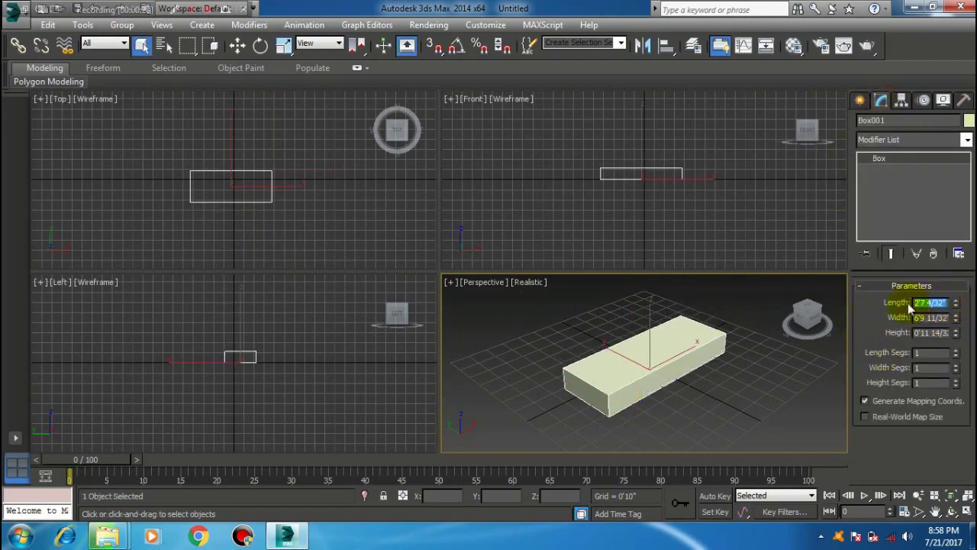
{"action": "type", "text": "2'0"}
{"action": "key", "text": "Return"}
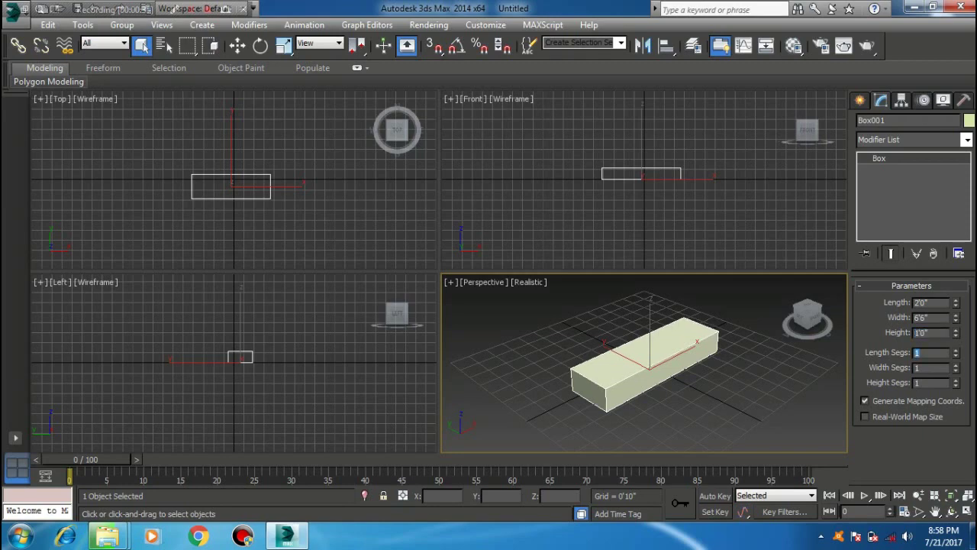
{"action": "scroll", "coordinate": [672, 370], "scroll_direction": "up", "scroll_amount": 3}
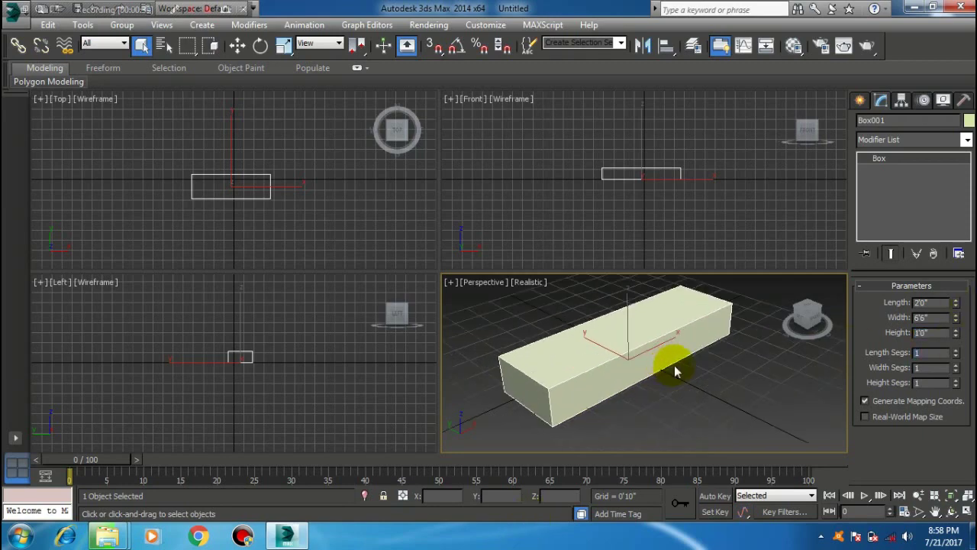
{"action": "left_click", "coordinate": [967, 512]}
Connect two heavily pinched edge loops near the box's ends
{"action": "middle_click_drag", "start_coordinate": [290, 283], "coordinate": [384, 285]}
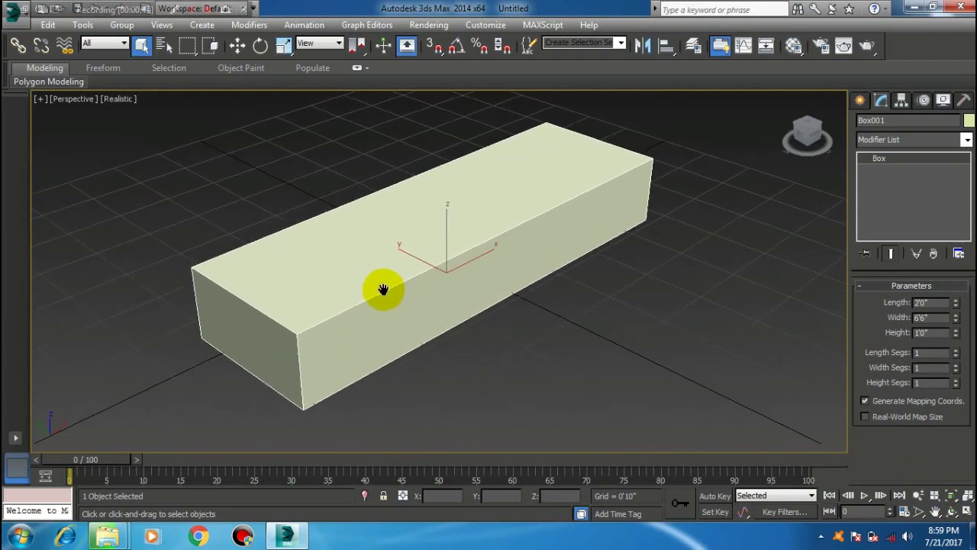
{"action": "scroll", "coordinate": [384, 285], "scroll_direction": "up", "scroll_amount": 3}
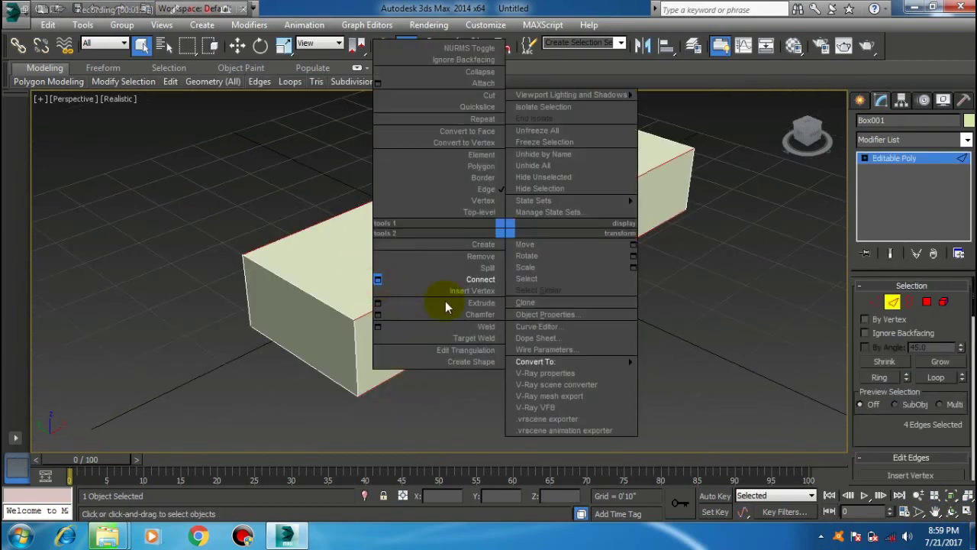
{"action": "left_click", "coordinate": [377, 280]}
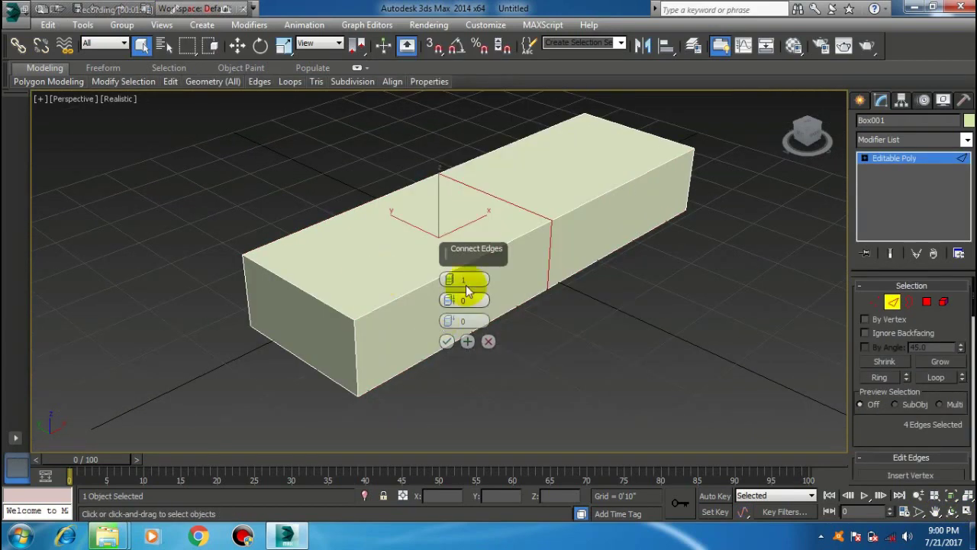
{"action": "left_click", "coordinate": [449, 276]}
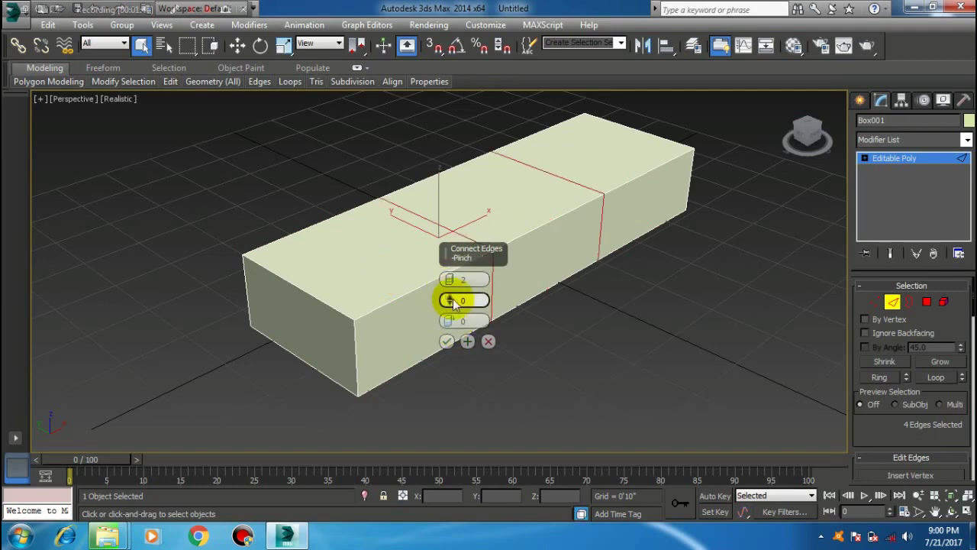
{"action": "mouse_move", "coordinate": [447, 299]}
{"action": "left_mouse_down"}
{"action": "mouse_move", "coordinate": [488, 113]}
{"action": "mouse_move", "coordinate": [486, 24]}
{"action": "left_mouse_up"}
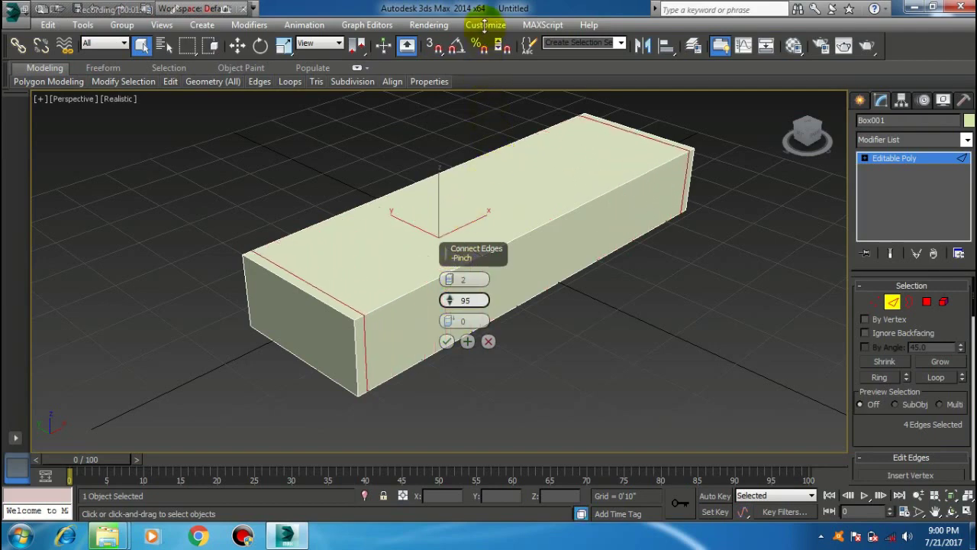
{"action": "left_click", "coordinate": [447, 341]}
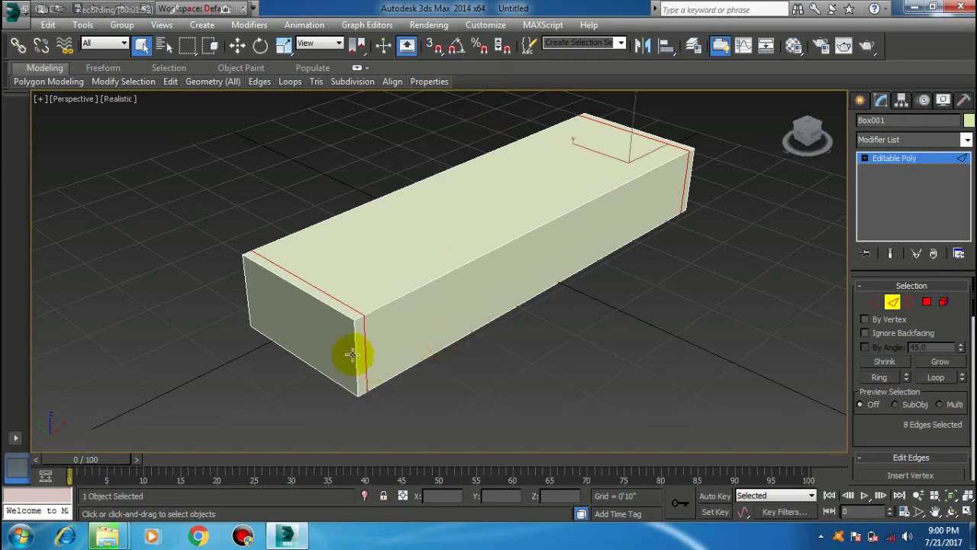
Connect two pinched lengthwise edge loops near the box's long edges
{"action": "right_click", "coordinate": [419, 318]}
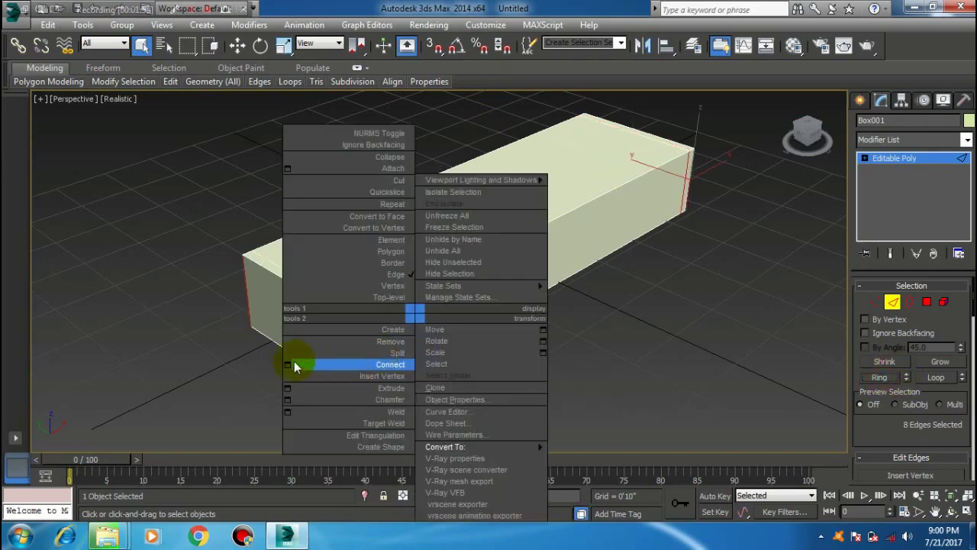
{"action": "left_click", "coordinate": [295, 361]}
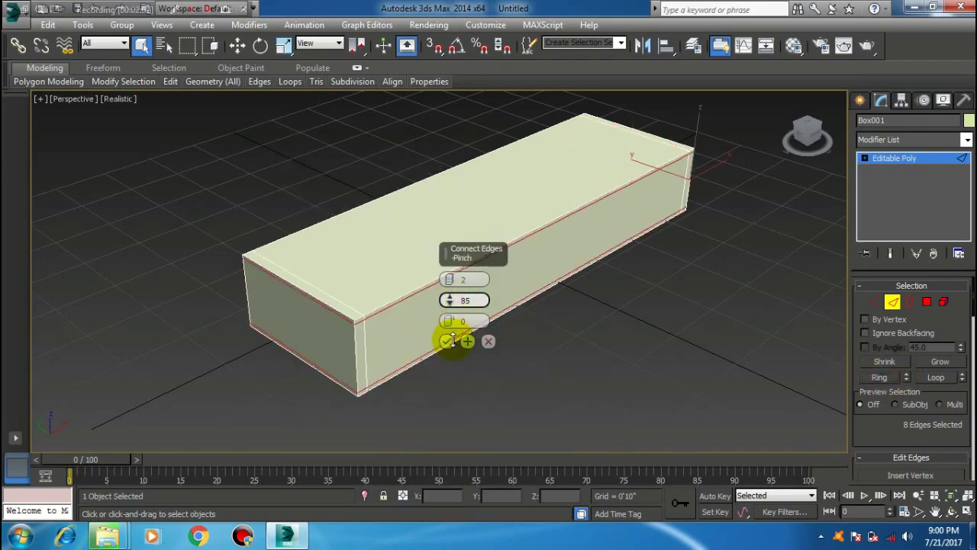
{"action": "mouse_move", "coordinate": [450, 303]}
{"action": "left_mouse_down"}
{"action": "mouse_move", "coordinate": [453, 381]}
{"action": "mouse_move", "coordinate": [451, 369]}
{"action": "left_mouse_up"}
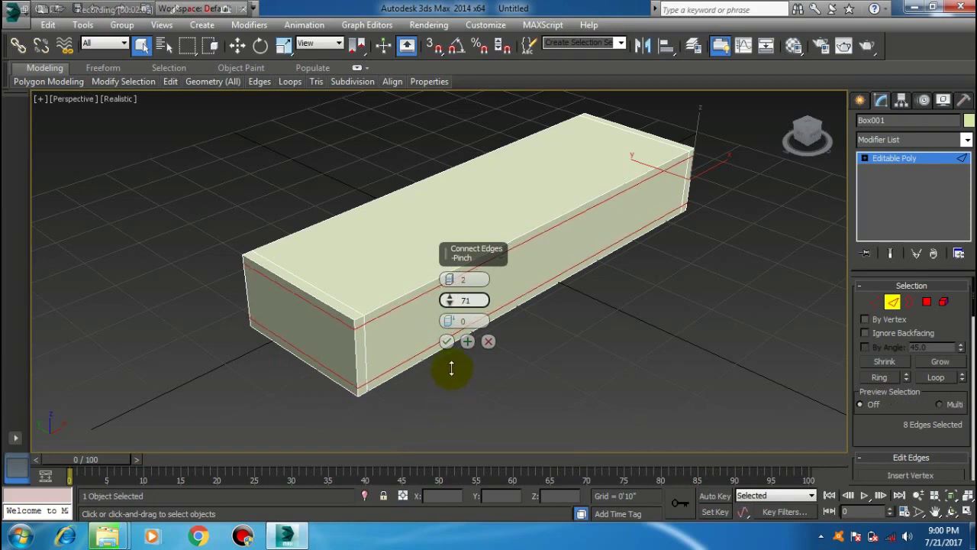
{"action": "left_click", "coordinate": [447, 341]}
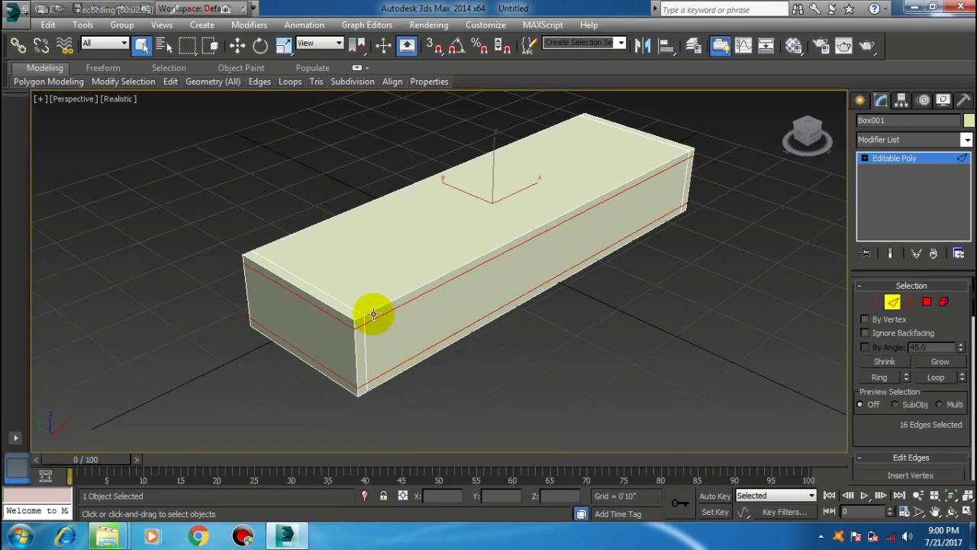
Ring-select an end edge and connect two more pinched border loops
{"action": "left_click", "coordinate": [348, 303]}
{"action": "left_click", "coordinate": [880, 377]}
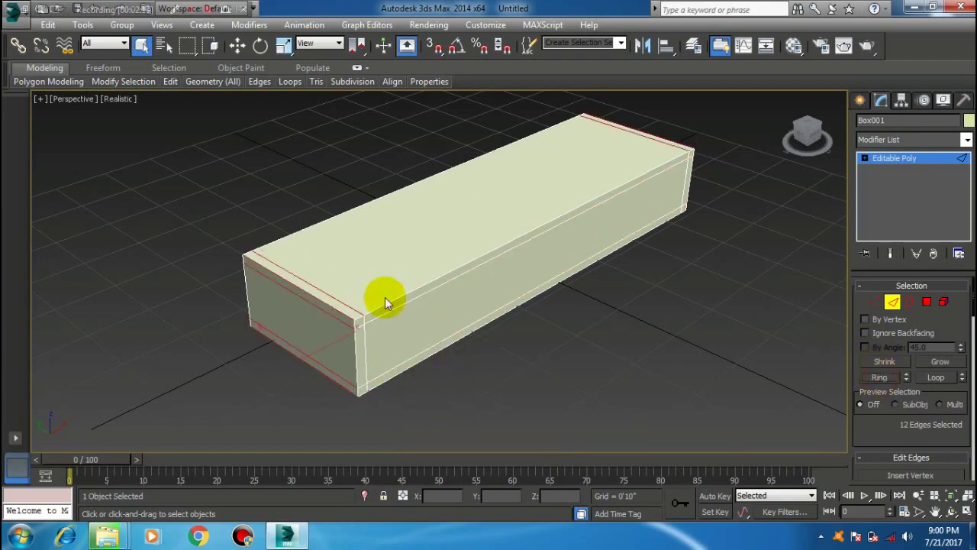
{"action": "right_click", "coordinate": [381, 298]}
{"action": "left_click", "coordinate": [279, 338]}
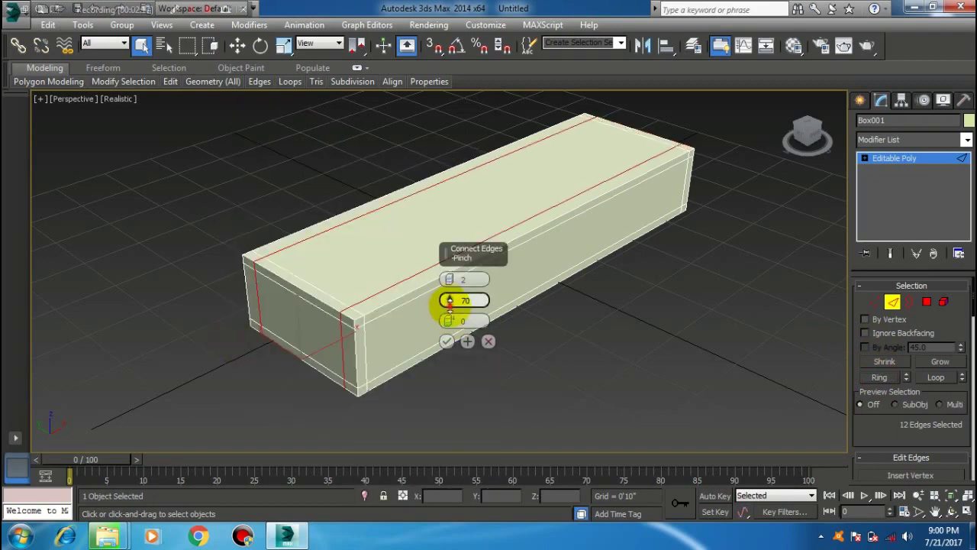
{"action": "left_click_drag", "start_coordinate": [450, 300], "coordinate": [453, 271]}
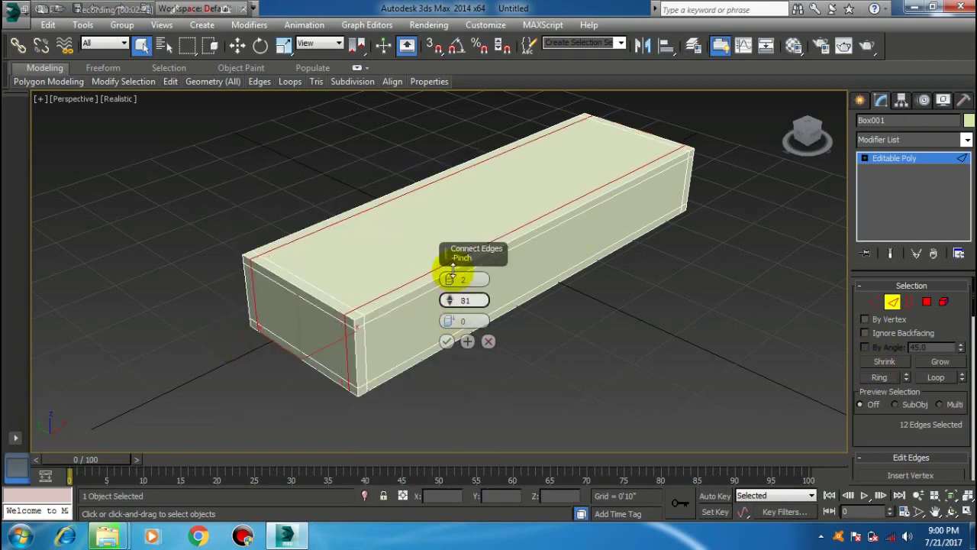
{"action": "left_click", "coordinate": [447, 341]}
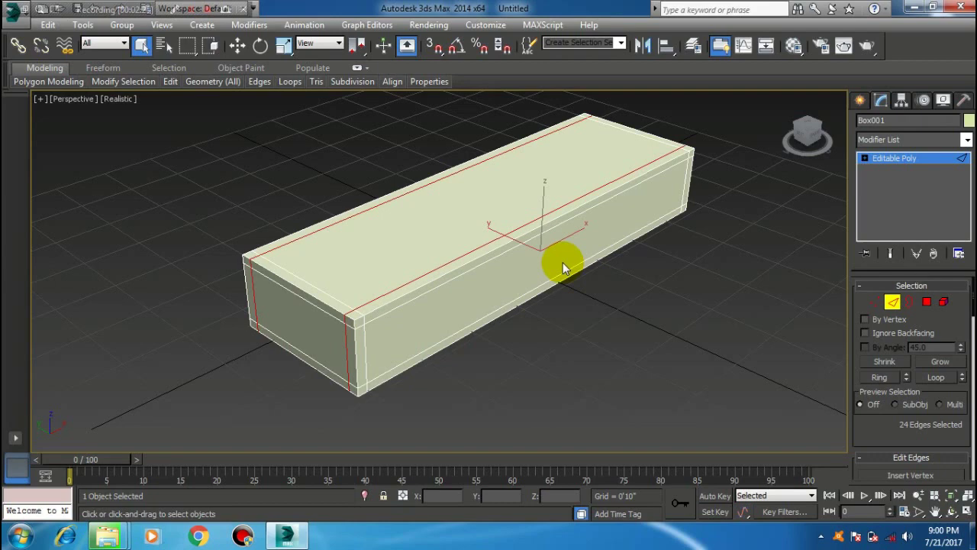
Connect 8 evenly spaced loops across the box's length with Pinch 0
{"action": "left_click", "coordinate": [484, 242]}
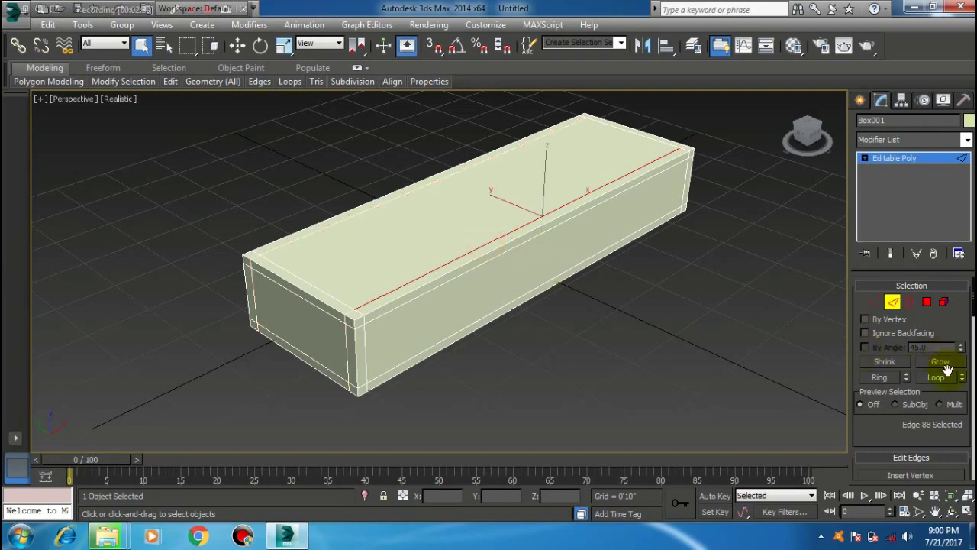
{"action": "left_click", "coordinate": [881, 380]}
{"action": "right_click", "coordinate": [425, 240]}
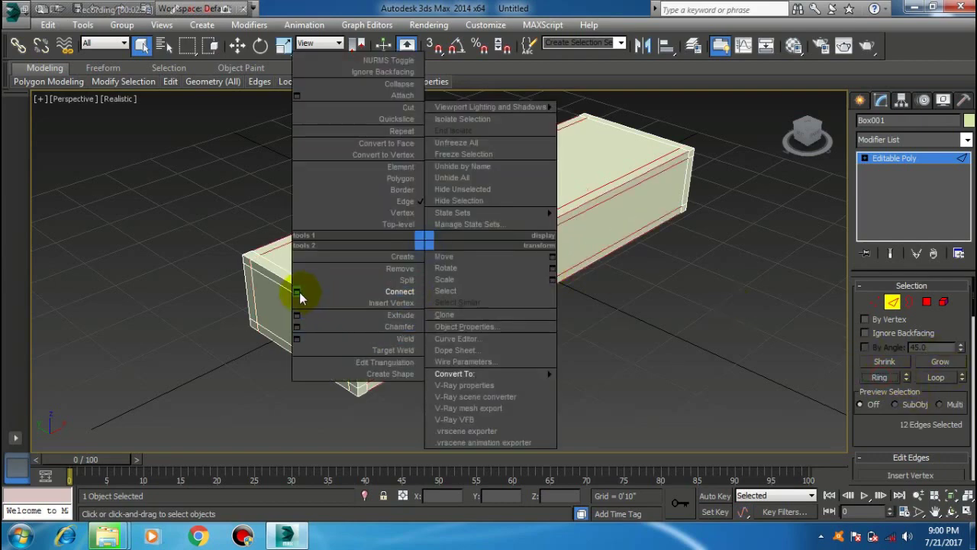
{"action": "left_click", "coordinate": [299, 291]}
{"action": "right_click", "coordinate": [448, 302]}
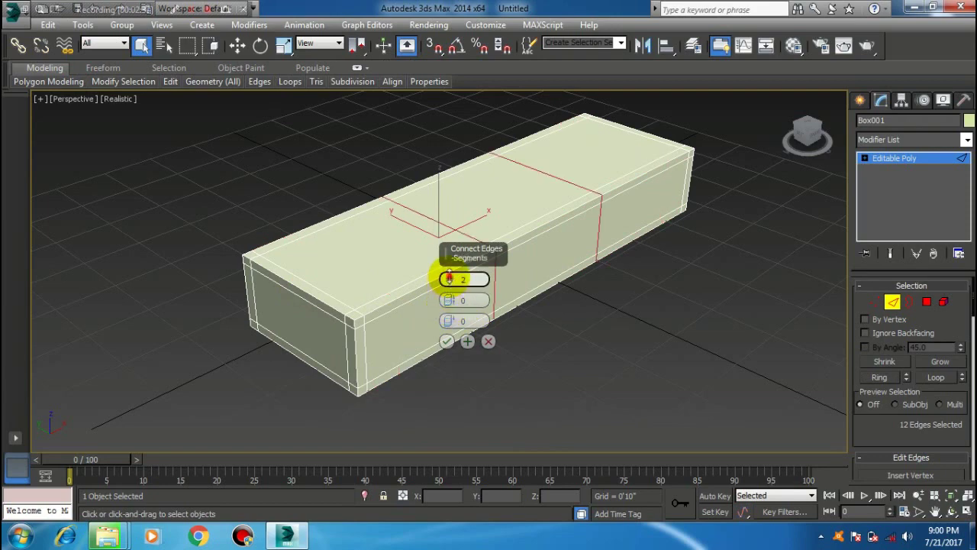
{"action": "left_click_drag", "start_coordinate": [449, 278], "coordinate": [452, 281]}
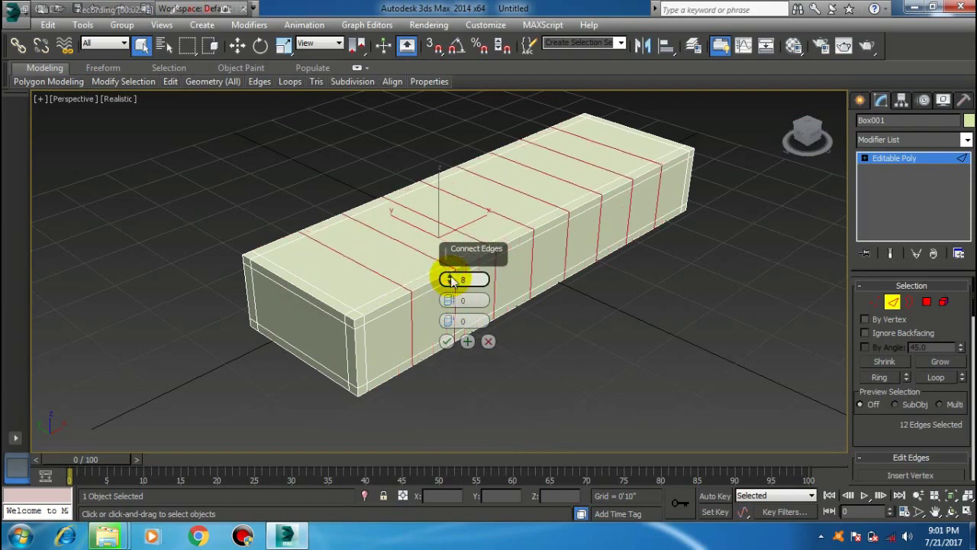
{"action": "left_click", "coordinate": [448, 342]}
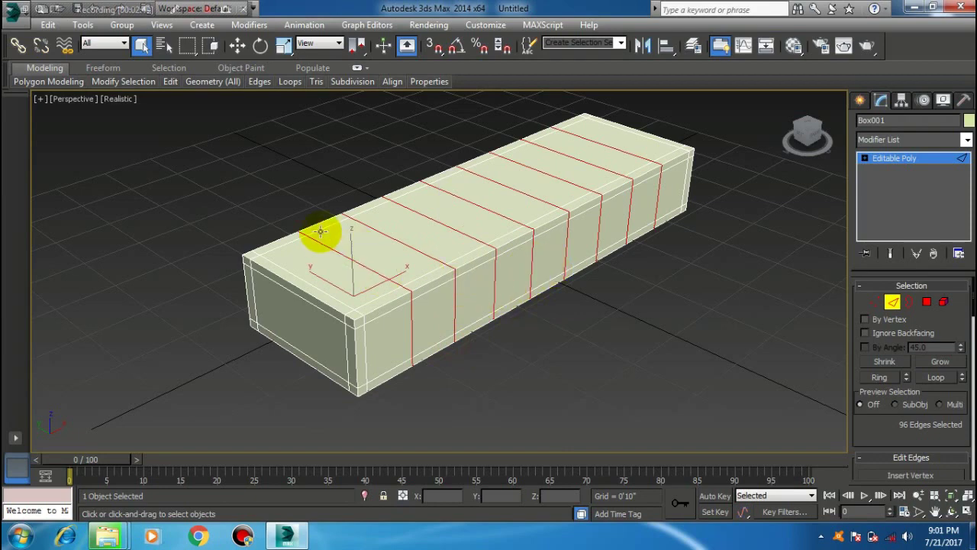
Connect 3 lengthwise loops through the end-edge ring
{"action": "left_click", "coordinate": [355, 262]}
{"action": "left_click", "coordinate": [879, 376]}
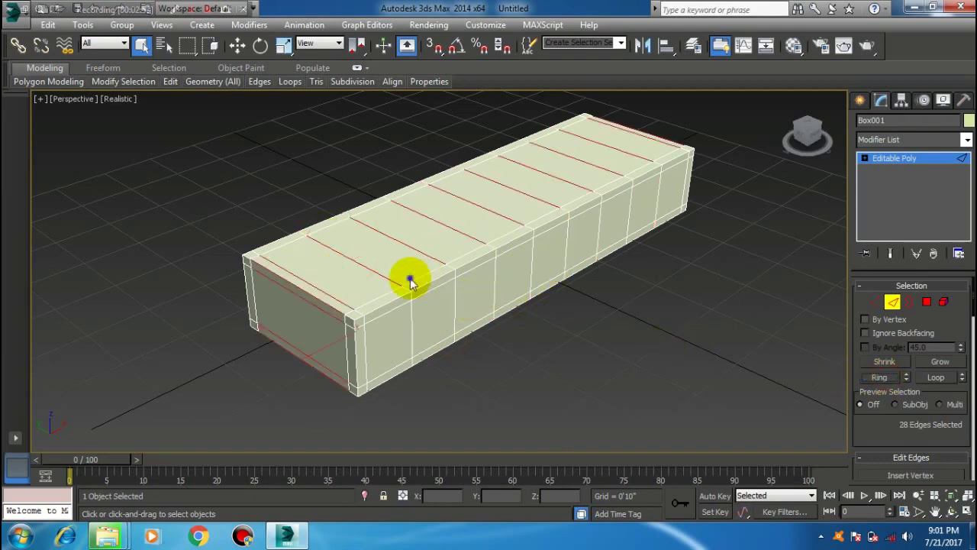
{"action": "right_click", "coordinate": [403, 275]}
{"action": "left_click", "coordinate": [282, 327]}
{"action": "left_click_drag", "start_coordinate": [449, 279], "coordinate": [450, 283]}
{"action": "left_click", "coordinate": [446, 341]}
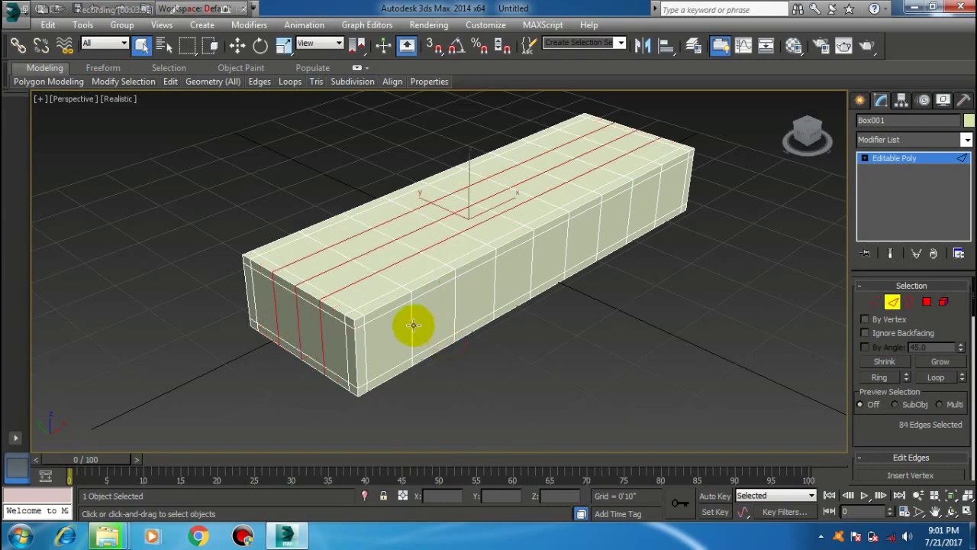
Connect a single horizontal loop around the box's vertical side edges
{"action": "left_click", "coordinate": [880, 376]}
{"action": "right_click", "coordinate": [354, 301]}
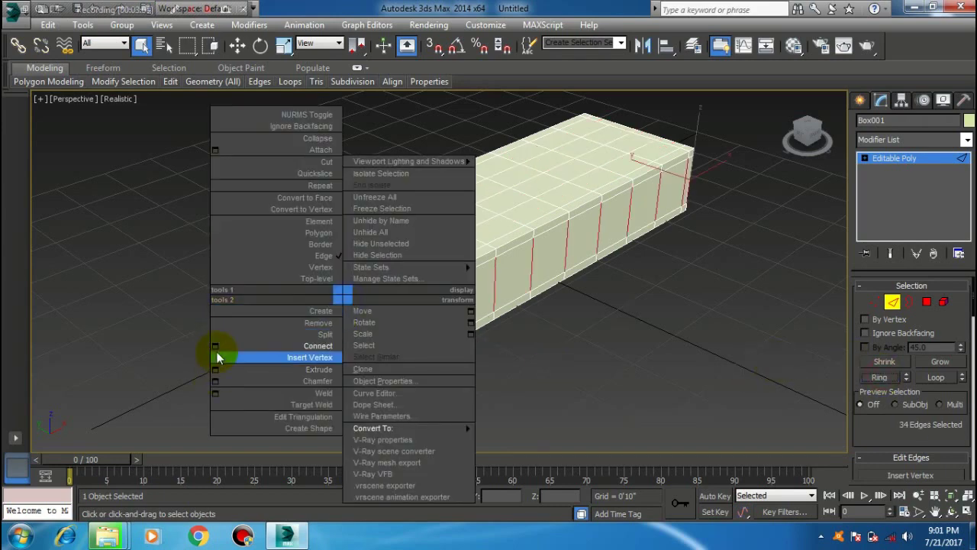
{"action": "left_click", "coordinate": [232, 351]}
{"action": "left_click_drag", "start_coordinate": [450, 278], "coordinate": [451, 273]}
{"action": "left_click", "coordinate": [447, 343]}
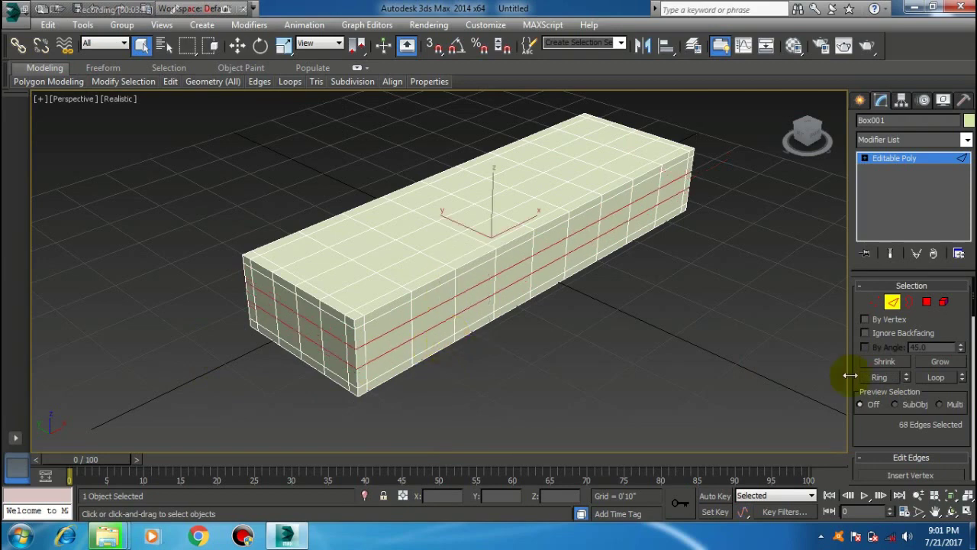
Turn on NURMS subdivision at 2 iterations and expand Editable Poly's sub-object levels
{"action": "scroll", "coordinate": [877, 425], "scroll_direction": "down", "scroll_amount": 3}
{"action": "scroll", "coordinate": [873, 388], "scroll_direction": "down", "scroll_amount": 3}
{"action": "scroll", "coordinate": [891, 399], "scroll_direction": "down", "scroll_amount": 2}
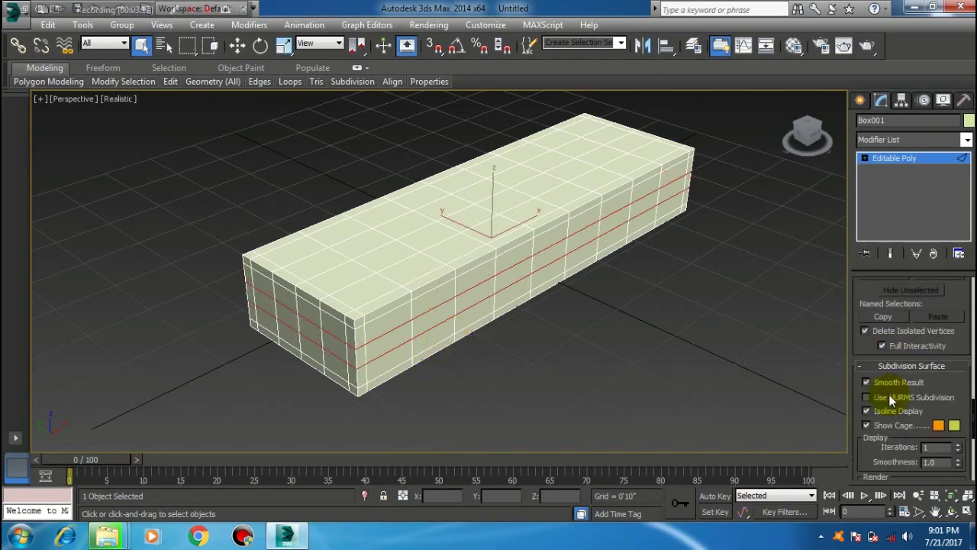
{"action": "left_click", "coordinate": [889, 397]}
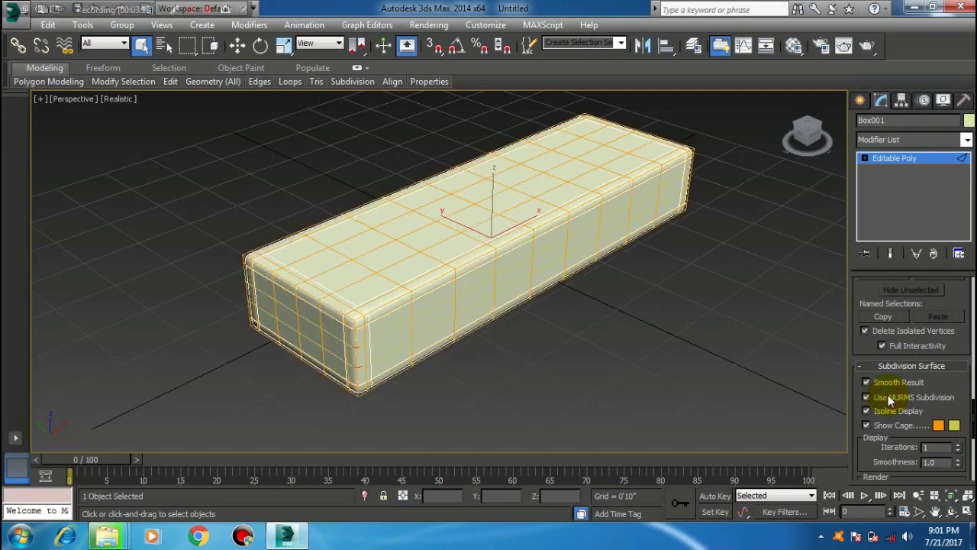
{"action": "left_click", "coordinate": [959, 446]}
{"action": "mouse_move", "coordinate": [447, 272]}
{"action": "middle_mouse_down"}
{"action": "mouse_move", "coordinate": [451, 284]}
{"action": "mouse_move", "coordinate": [388, 231]}
{"action": "mouse_move", "coordinate": [418, 290]}
{"action": "mouse_move", "coordinate": [488, 257]}
{"action": "mouse_move", "coordinate": [436, 255]}
{"action": "mouse_move", "coordinate": [602, 277]}
{"action": "middle_mouse_up"}
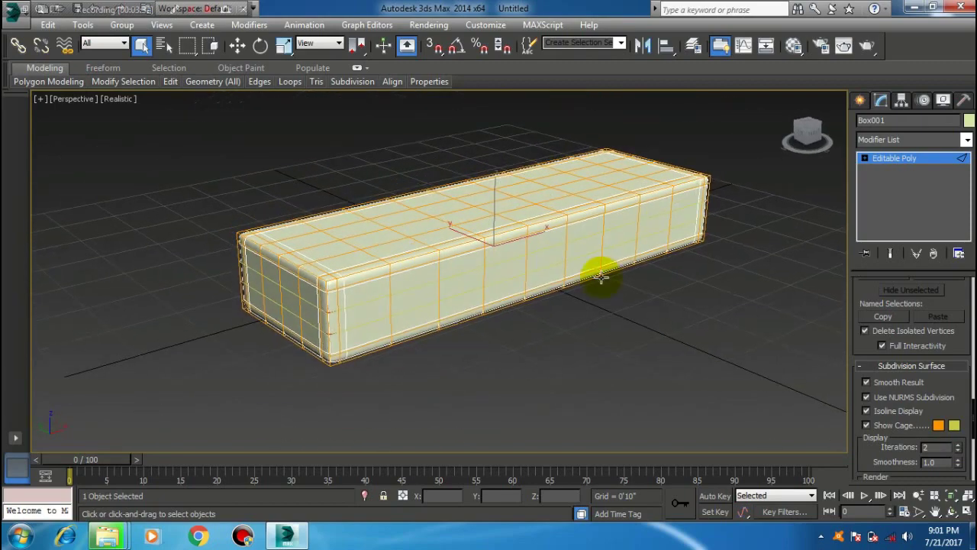
{"action": "left_click", "coordinate": [863, 158]}
{"action": "left_click", "coordinate": [892, 203]}
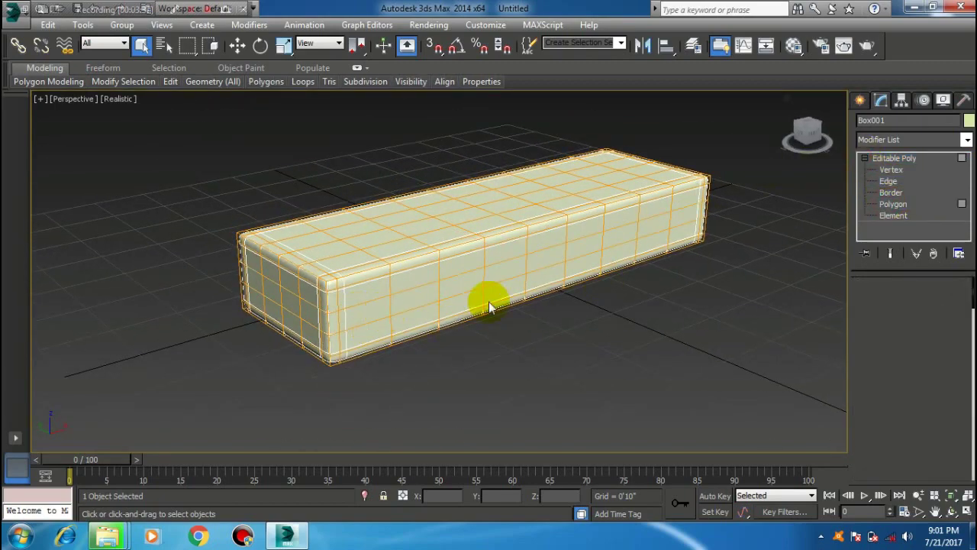
Select a strip of front-face polygons at Polygon level and extend it with Ring
{"action": "key", "text": "4"}
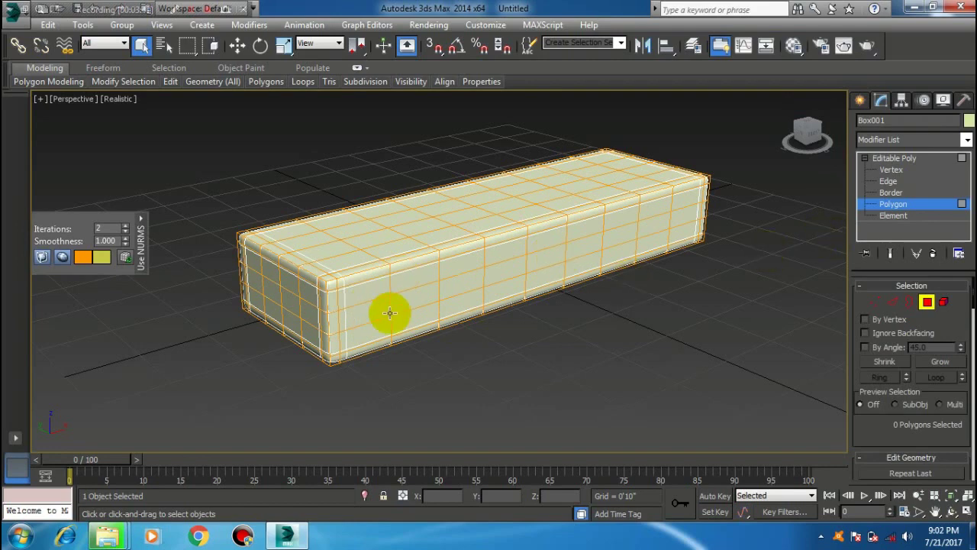
{"action": "left_click", "coordinate": [504, 269], "text": "ctrl"}
{"action": "left_click", "coordinate": [541, 258], "text": "ctrl"}
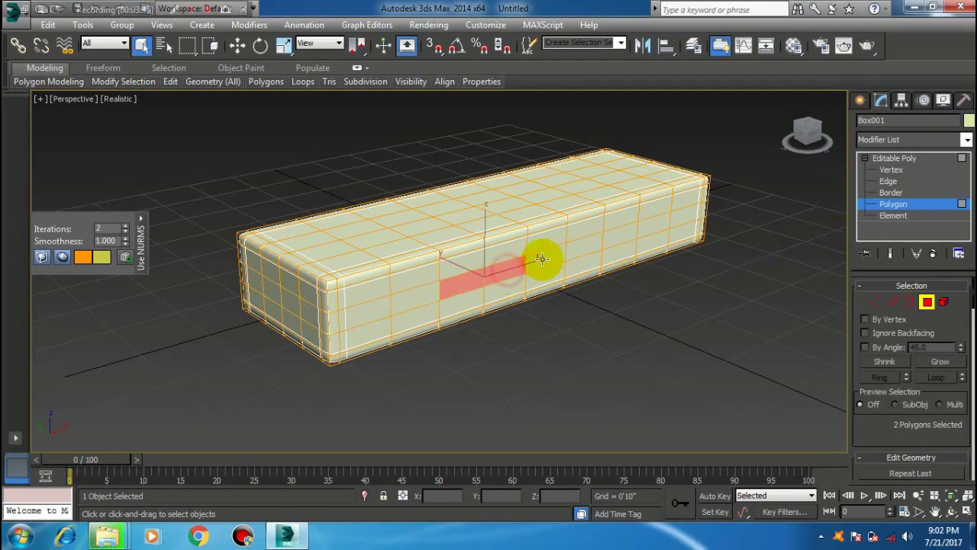
{"action": "left_click", "coordinate": [584, 248], "text": "ctrl"}
{"action": "left_click", "coordinate": [619, 238], "text": "ctrl"}
{"action": "left_click", "coordinate": [655, 229], "text": "ctrl"}
{"action": "left_click", "coordinate": [410, 291], "text": "ctrl"}
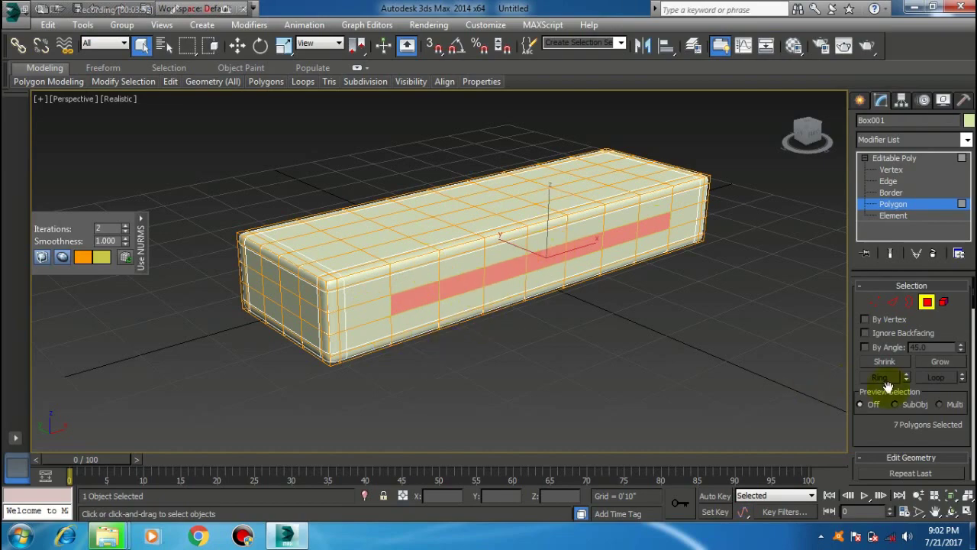
{"action": "left_click", "coordinate": [938, 364]}
Move the polygon strip, then Shrink to the middle strip and slide it to form the seam
{"action": "left_click", "coordinate": [236, 45]}
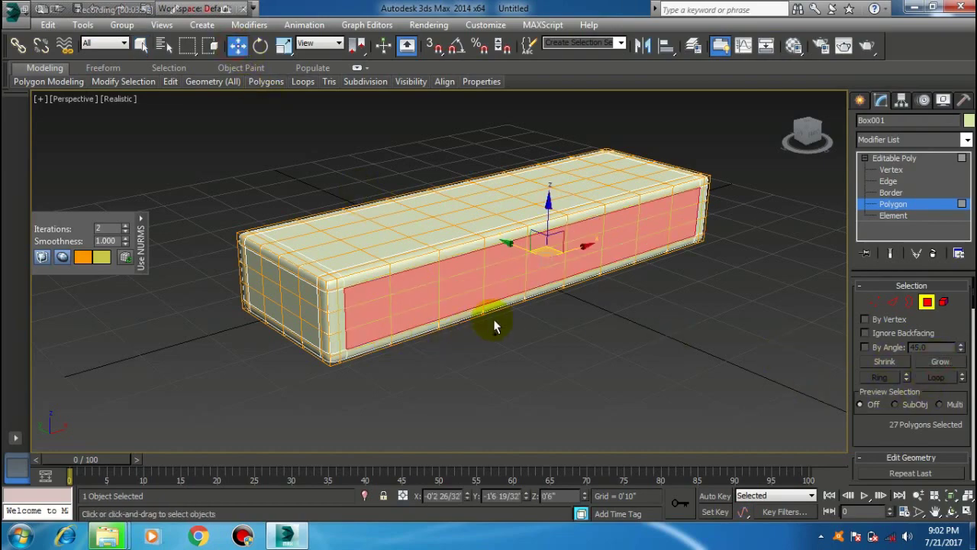
{"action": "middle_click_drag", "start_coordinate": [563, 311], "coordinate": [597, 331]}
{"action": "scroll", "coordinate": [589, 302], "scroll_direction": "up", "scroll_amount": 2}
{"action": "scroll", "coordinate": [501, 262], "scroll_direction": "up", "scroll_amount": 3}
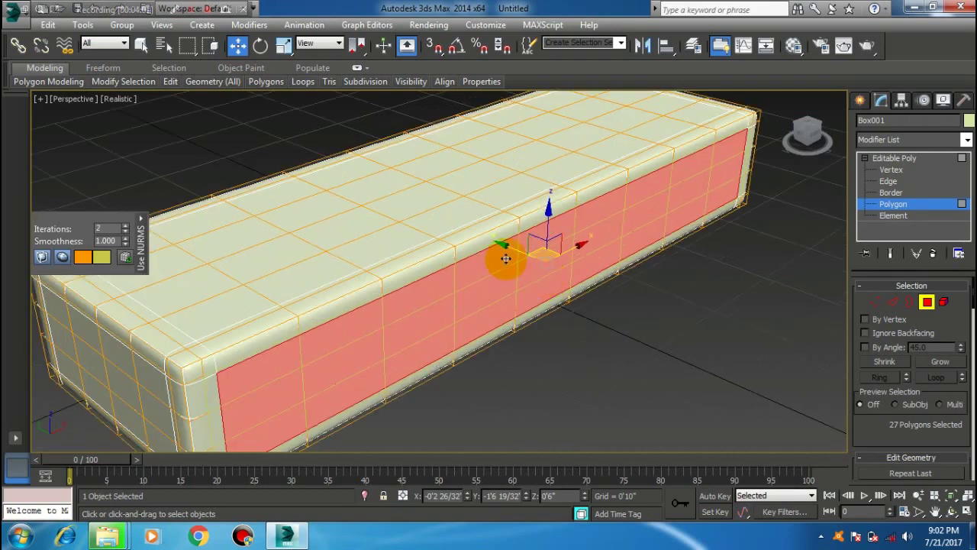
{"action": "left_click_drag", "start_coordinate": [515, 248], "coordinate": [514, 247]}
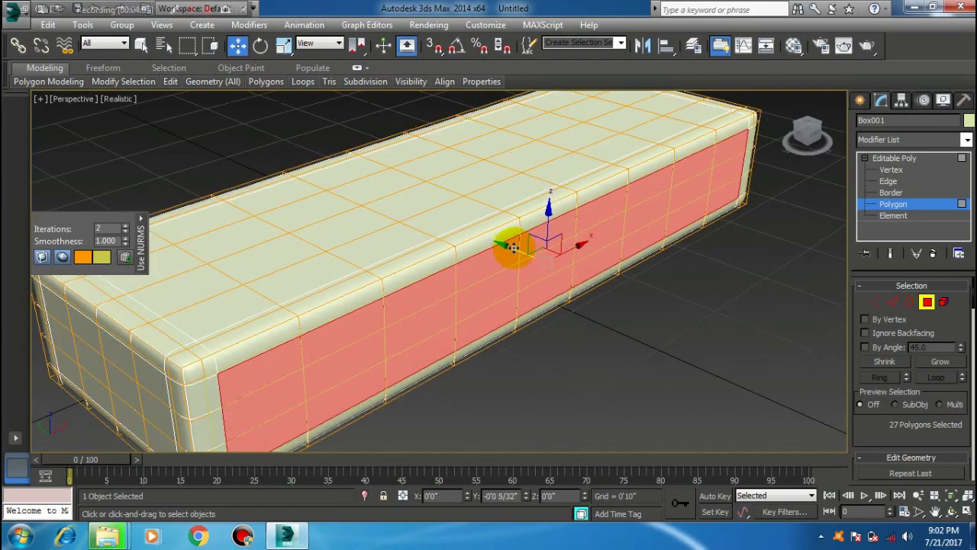
{"action": "middle_click_drag", "start_coordinate": [519, 359], "coordinate": [508, 334]}
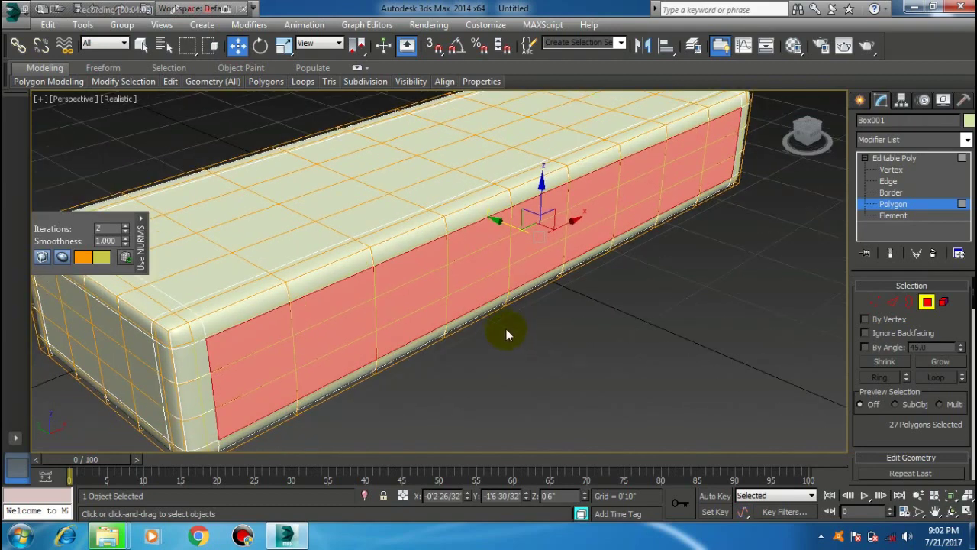
{"action": "left_click", "coordinate": [884, 362]}
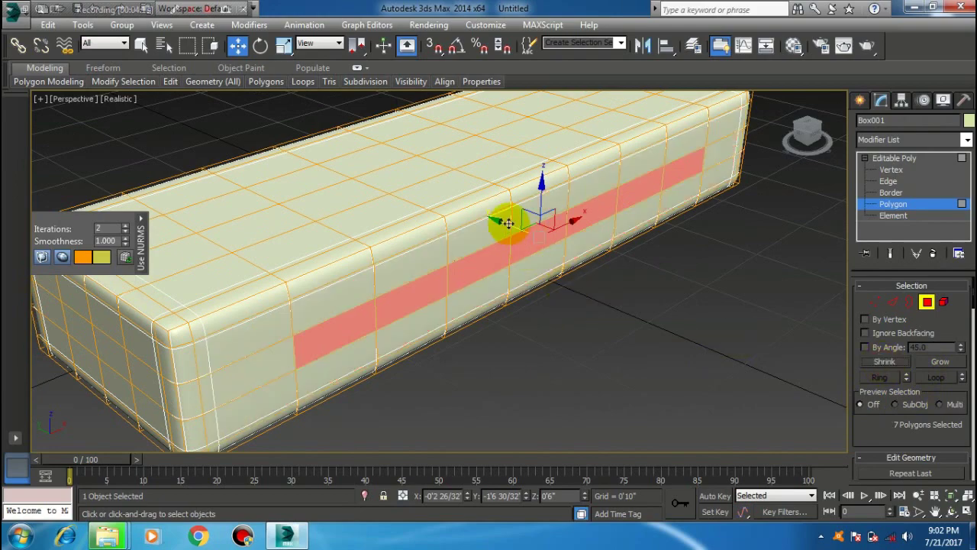
{"action": "left_click_drag", "start_coordinate": [508, 222], "coordinate": [511, 226]}
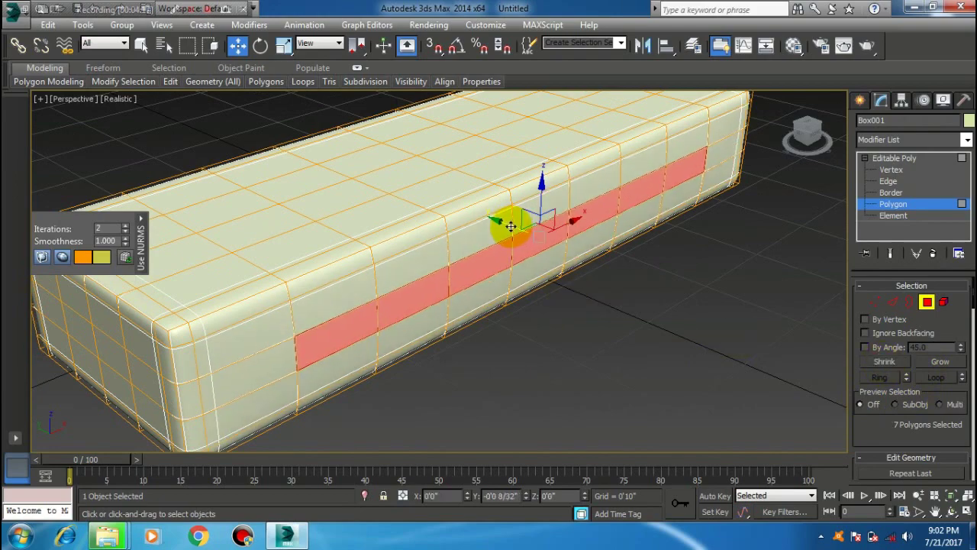
Orbit to inspect the box's ends and top, exiting Polygon level
{"action": "middle_click_drag", "start_coordinate": [511, 226], "coordinate": [556, 311], "text": "alt"}
{"action": "mouse_move", "coordinate": [394, 329]}
{"action": "middle_mouse_down", "text": "alt"}
{"action": "mouse_move", "coordinate": [420, 349]}
{"action": "mouse_move", "coordinate": [389, 319]}
{"action": "mouse_move", "coordinate": [305, 306]}
{"action": "mouse_move", "coordinate": [328, 323]}
{"action": "mouse_move", "coordinate": [675, 321]}
{"action": "mouse_move", "coordinate": [708, 267]}
{"action": "mouse_move", "coordinate": [708, 277]}
{"action": "middle_mouse_up", "text": "alt"}
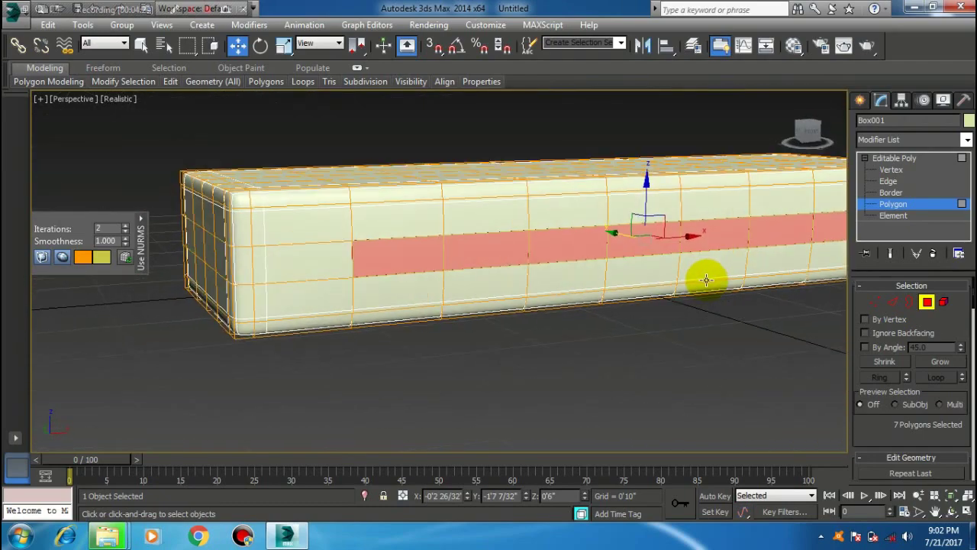
{"action": "scroll", "coordinate": [398, 269], "scroll_direction": "up", "scroll_amount": 3}
{"action": "scroll", "coordinate": [465, 251], "scroll_direction": "down", "scroll_amount": 3}
{"action": "middle_click_drag", "start_coordinate": [422, 305], "coordinate": [442, 306], "text": "alt"}
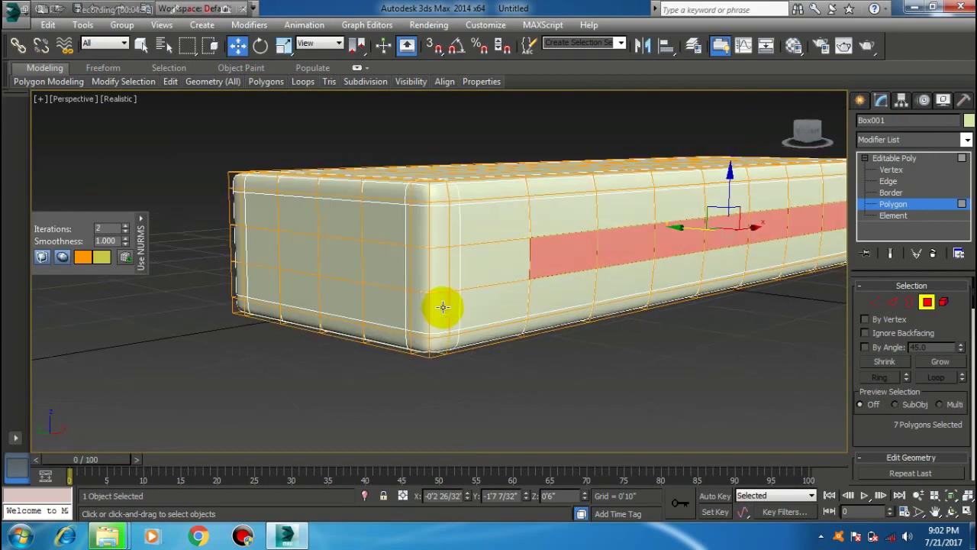
{"action": "left_click", "coordinate": [895, 161]}
{"action": "mouse_move", "coordinate": [741, 332]}
{"action": "middle_mouse_down", "text": "alt"}
{"action": "mouse_move", "coordinate": [730, 371]}
{"action": "mouse_move", "coordinate": [697, 277]}
{"action": "middle_mouse_up", "text": "alt"}
In Top view, draw a thin box along the seat's back edge
{"action": "key", "text": "t"}
{"action": "left_click", "coordinate": [860, 105]}
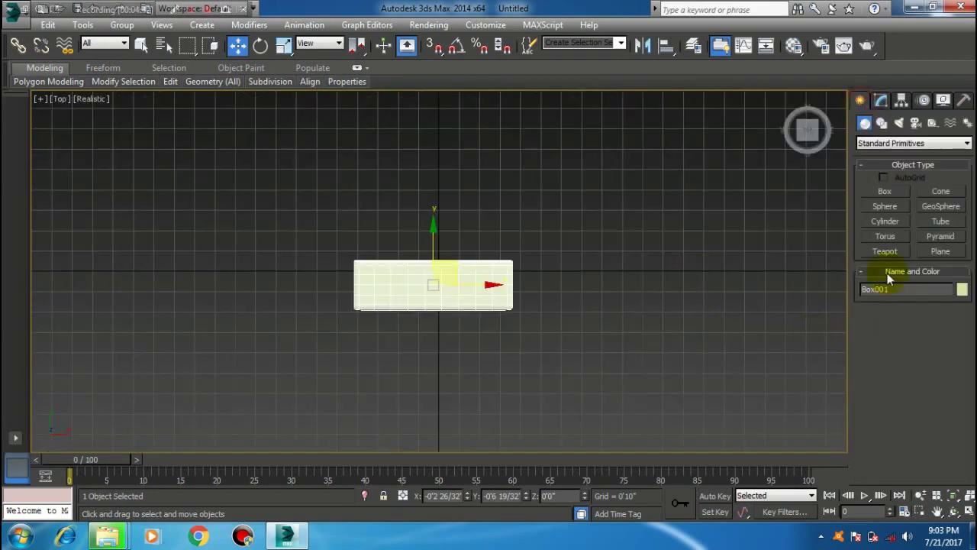
{"action": "left_click", "coordinate": [884, 191]}
{"action": "scroll", "coordinate": [379, 283], "scroll_direction": "up", "scroll_amount": 3}
{"action": "scroll", "coordinate": [369, 316], "scroll_direction": "up", "scroll_amount": 5}
{"action": "scroll", "coordinate": [370, 316], "scroll_direction": "down", "scroll_amount": 3}
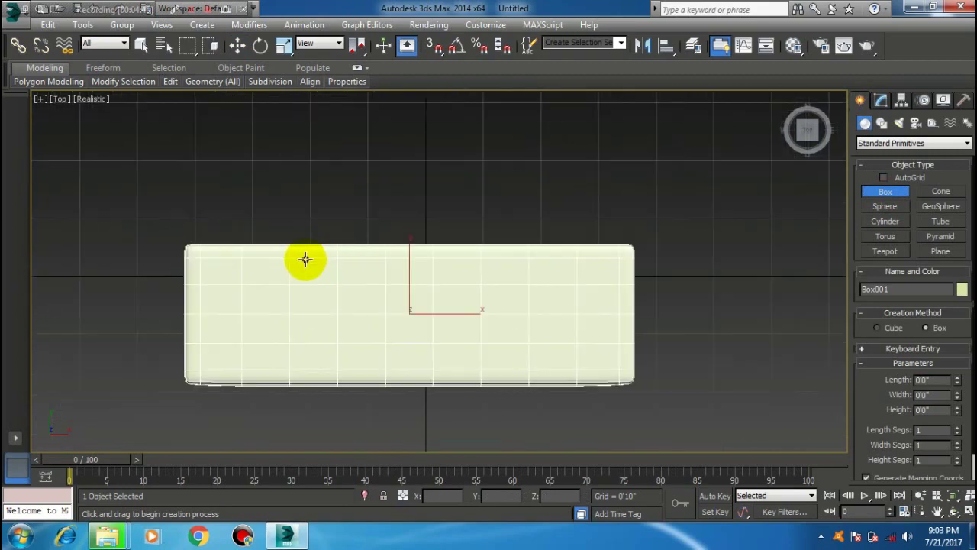
{"action": "left_click_drag", "start_coordinate": [186, 216], "coordinate": [631, 242]}
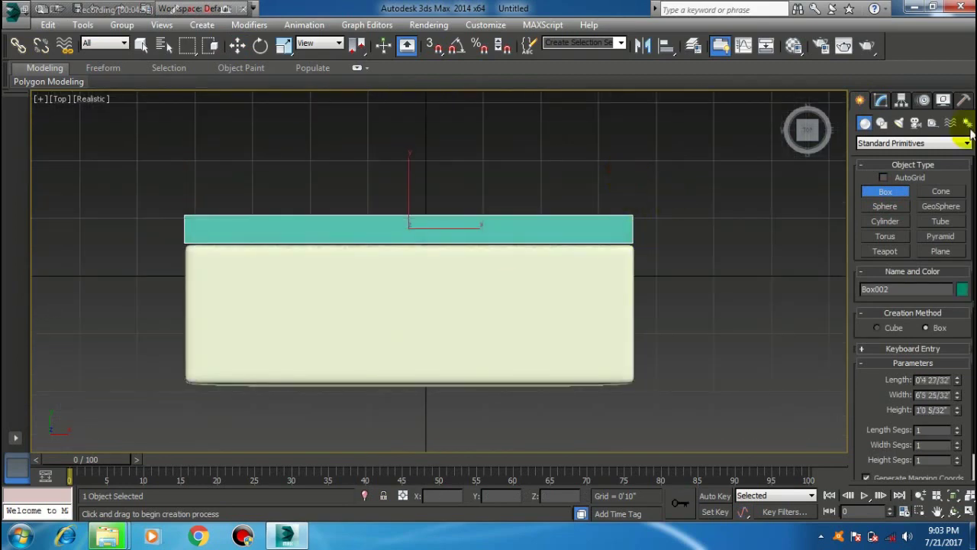
Set the new box's Length to 0'5"
{"action": "left_click", "coordinate": [881, 100]}
{"action": "right_click", "coordinate": [956, 303]}
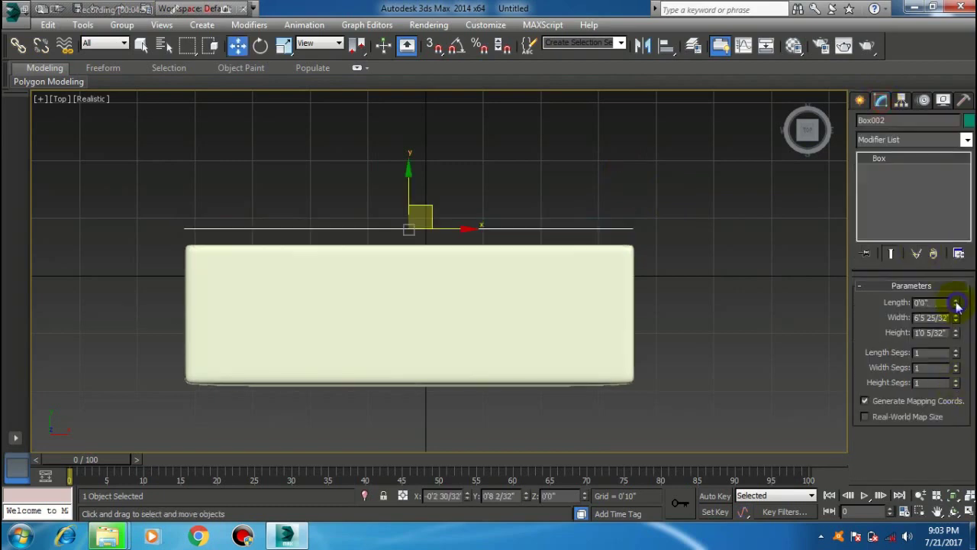
{"action": "type", "text": "5"}
{"action": "key", "text": "Return"}
{"action": "type", "text": "6'6"}
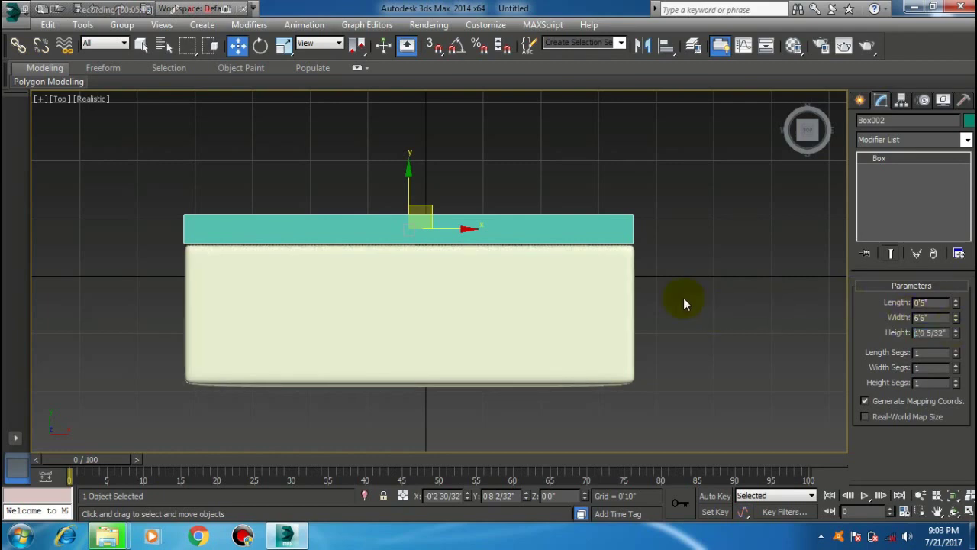
Raise the backrest's Height to 2'4" and view the sofa from the front in Perspective
{"action": "key", "text": "p"}
{"action": "middle_click_drag", "start_coordinate": [636, 344], "coordinate": [690, 296], "text": "alt"}
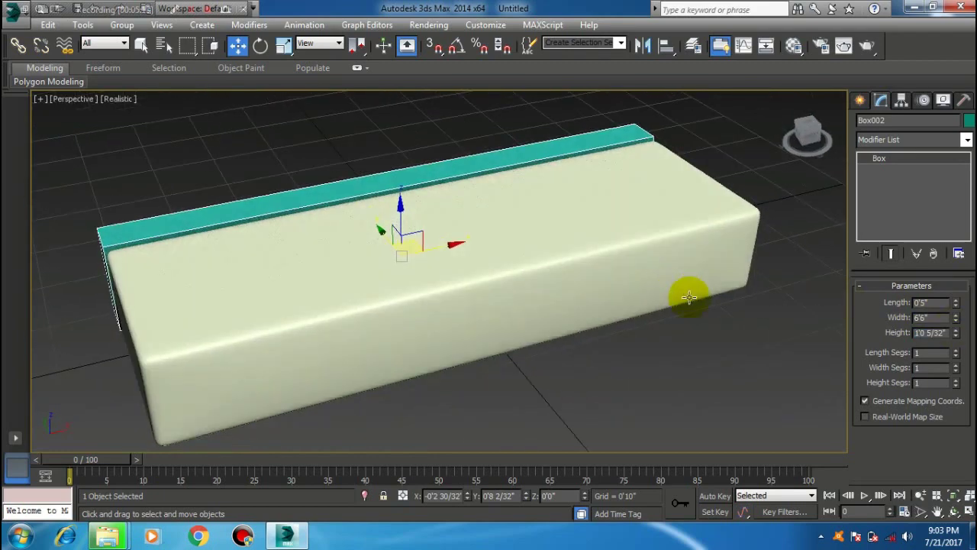
{"action": "left_click_drag", "start_coordinate": [952, 334], "coordinate": [954, 254]}
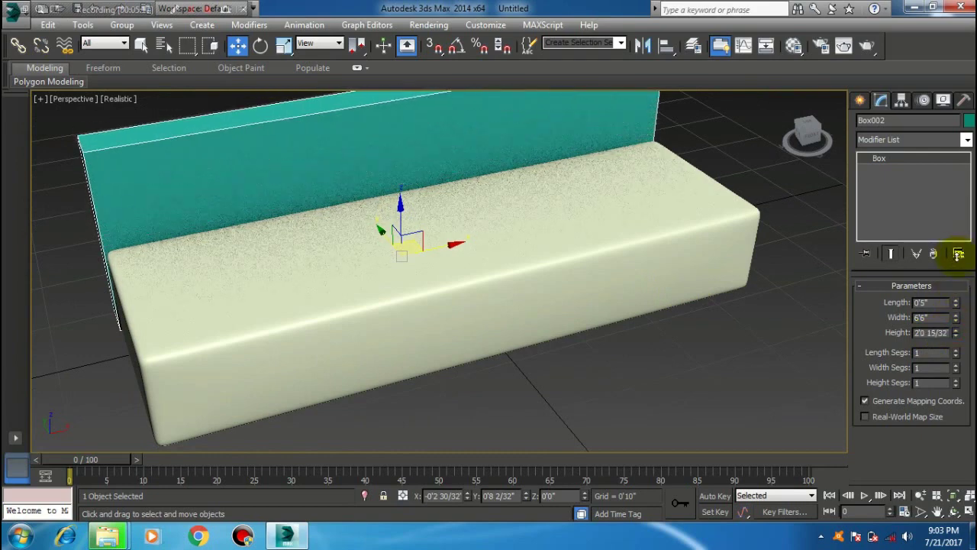
{"action": "scroll", "coordinate": [510, 273], "scroll_direction": "down", "scroll_amount": 3}
{"action": "scroll", "coordinate": [558, 290], "scroll_direction": "down", "scroll_amount": 3}
{"action": "mouse_move", "coordinate": [515, 318]}
{"action": "middle_mouse_down", "text": "alt"}
{"action": "mouse_move", "coordinate": [524, 298]}
{"action": "mouse_move", "coordinate": [511, 261]}
{"action": "middle_mouse_up", "text": "alt"}
{"action": "scroll", "coordinate": [512, 261], "scroll_direction": "up", "scroll_amount": 3}
{"action": "scroll", "coordinate": [534, 312], "scroll_direction": "up", "scroll_amount": 2}
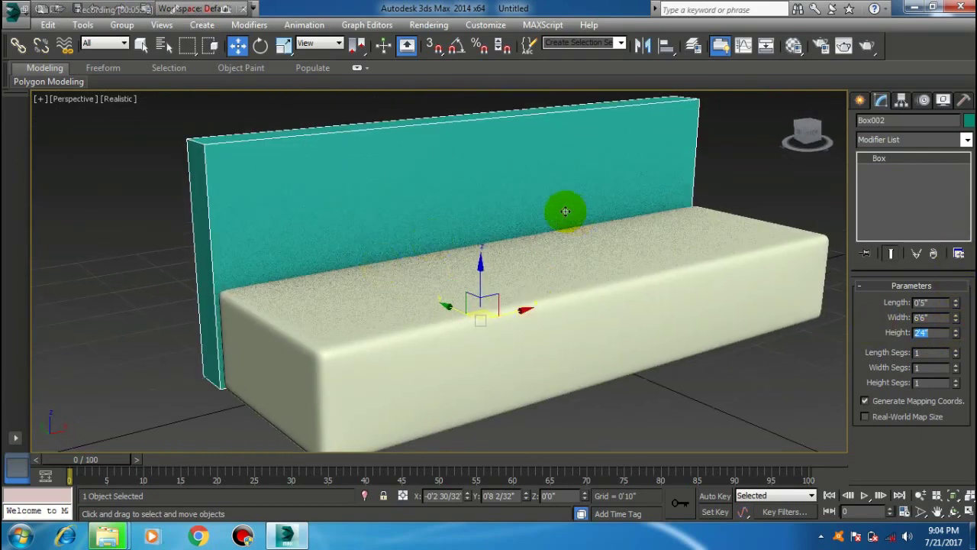
{"action": "left_click", "coordinate": [665, 48]}
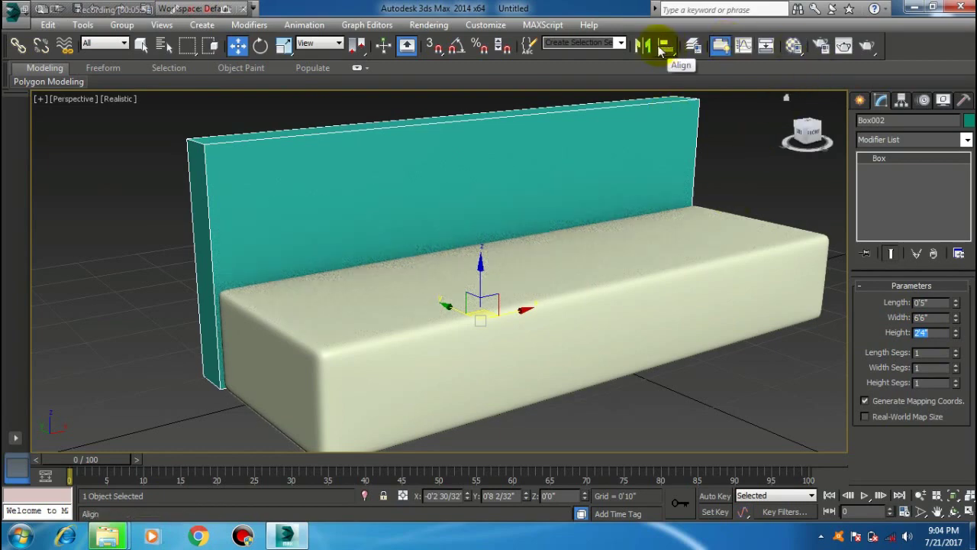
Align the backrest to the seat box pivot-to-pivot on X only, with Y and Z unchecked
{"action": "left_click", "coordinate": [594, 319]}
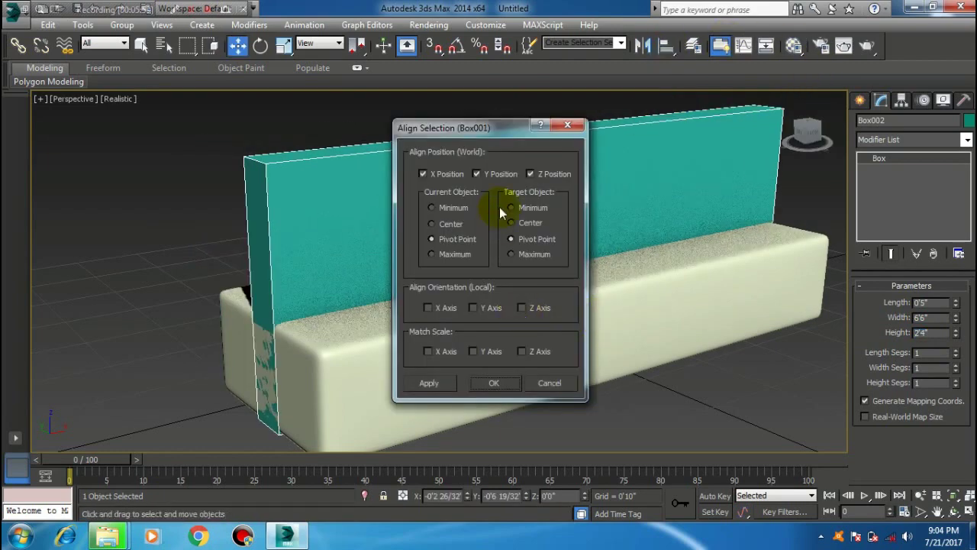
{"action": "left_click", "coordinate": [500, 174]}
{"action": "left_click", "coordinate": [546, 171]}
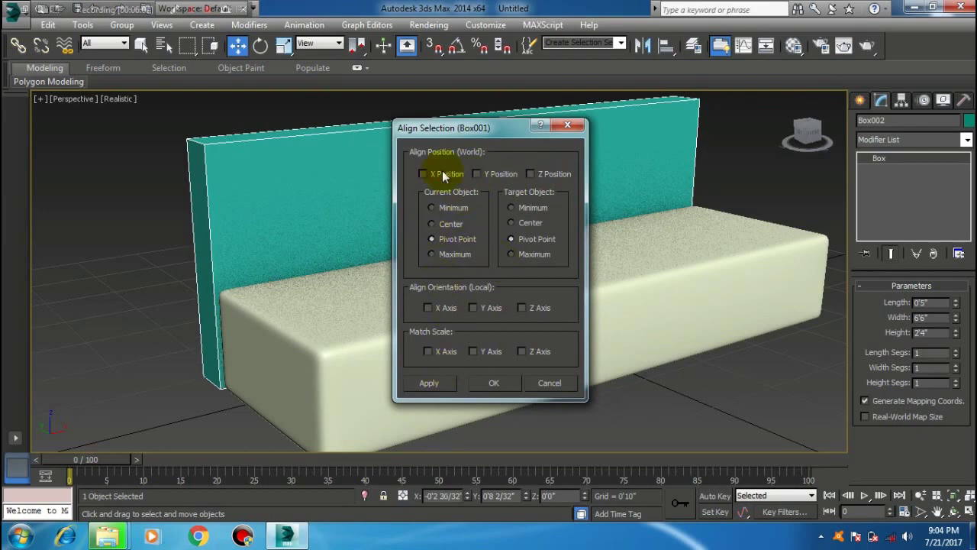
{"action": "left_click", "coordinate": [436, 382]}
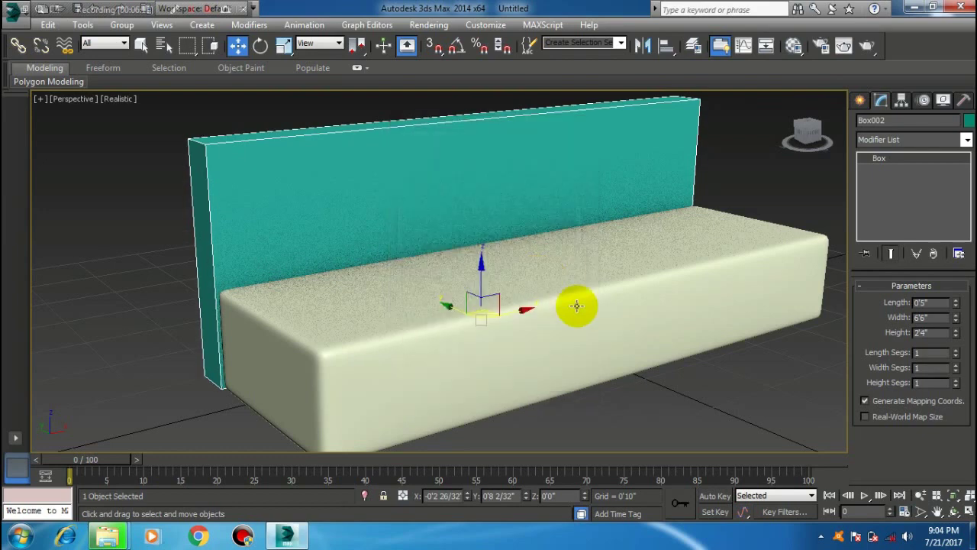
{"action": "mouse_move", "coordinate": [575, 305]}
{"action": "middle_mouse_down", "text": "alt"}
{"action": "mouse_move", "coordinate": [453, 323]}
{"action": "mouse_move", "coordinate": [506, 328]}
{"action": "mouse_move", "coordinate": [558, 310]}
{"action": "mouse_move", "coordinate": [516, 248]}
{"action": "mouse_move", "coordinate": [518, 259]}
{"action": "mouse_move", "coordinate": [565, 191]}
{"action": "middle_mouse_up", "text": "alt"}
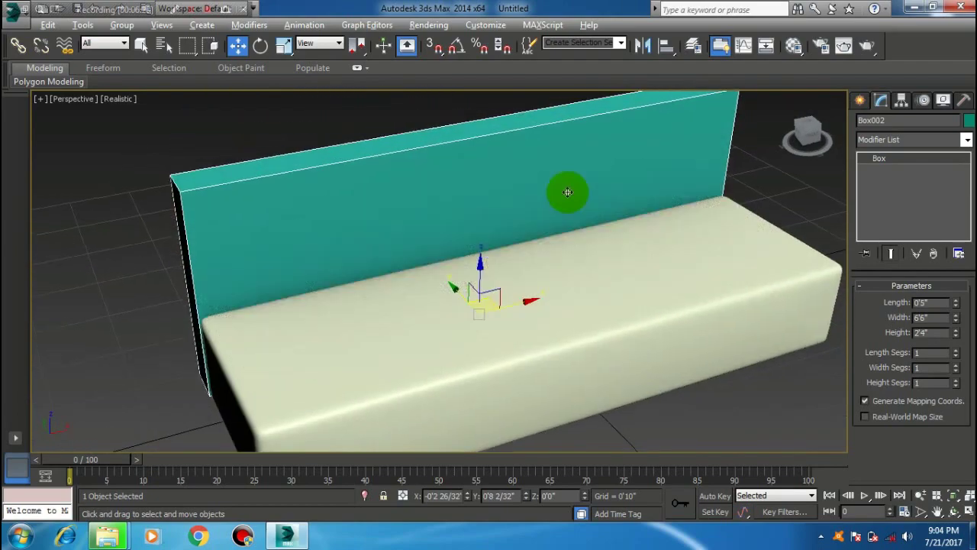
{"action": "scroll", "coordinate": [565, 191], "scroll_direction": "up", "scroll_amount": 5}
{"action": "right_click", "coordinate": [508, 194]}
Convert the backrest to Editable Poly and connect two loops pinched toward its ends
{"action": "left_click", "coordinate": [685, 339]}
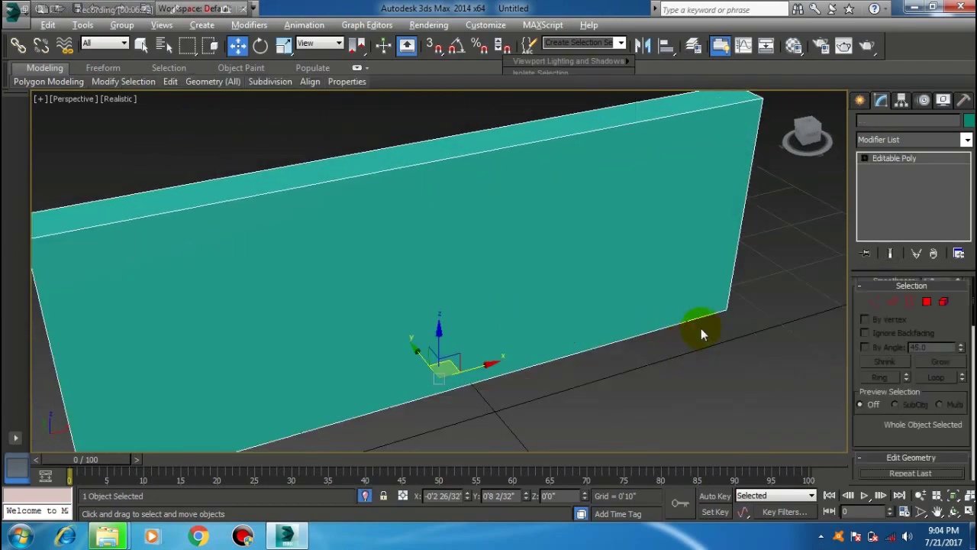
{"action": "key", "text": "2"}
{"action": "mouse_move", "coordinate": [308, 275]}
{"action": "middle_mouse_down", "text": "alt"}
{"action": "mouse_move", "coordinate": [382, 231]}
{"action": "mouse_move", "coordinate": [411, 166]}
{"action": "middle_mouse_up", "text": "alt"}
{"action": "left_click", "coordinate": [411, 165]}
{"action": "left_click", "coordinate": [877, 377]}
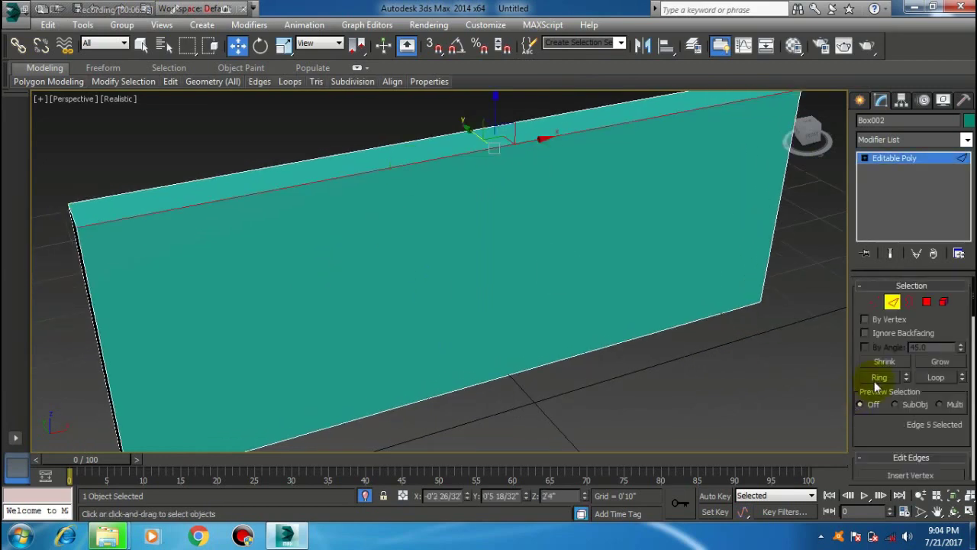
{"action": "right_click", "coordinate": [468, 242]}
{"action": "left_click", "coordinate": [339, 276]}
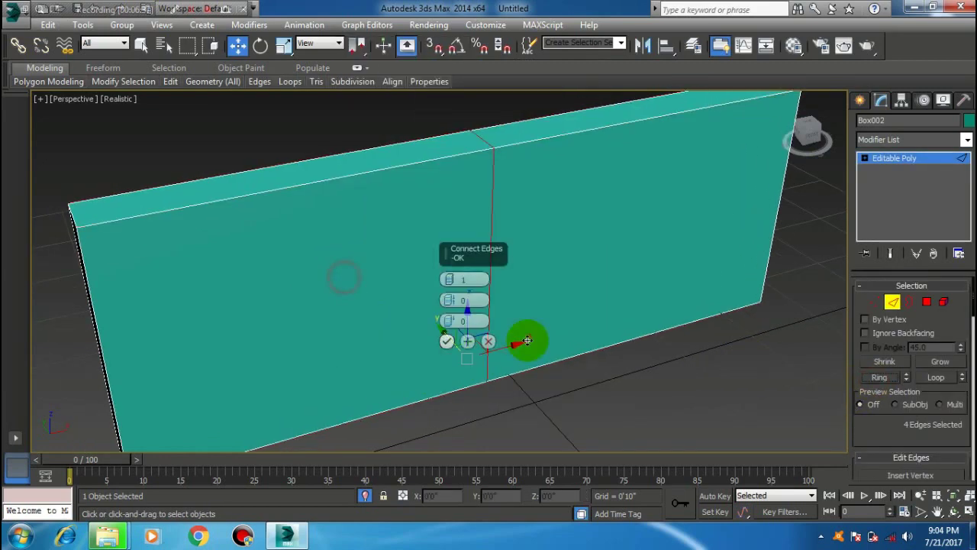
{"action": "left_click", "coordinate": [448, 277]}
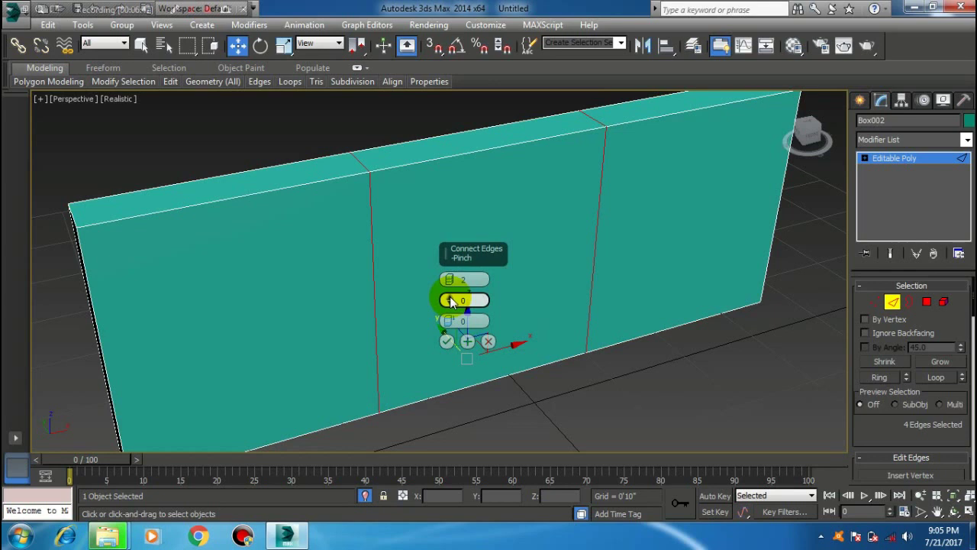
{"action": "left_click_drag", "start_coordinate": [450, 301], "coordinate": [445, 23]}
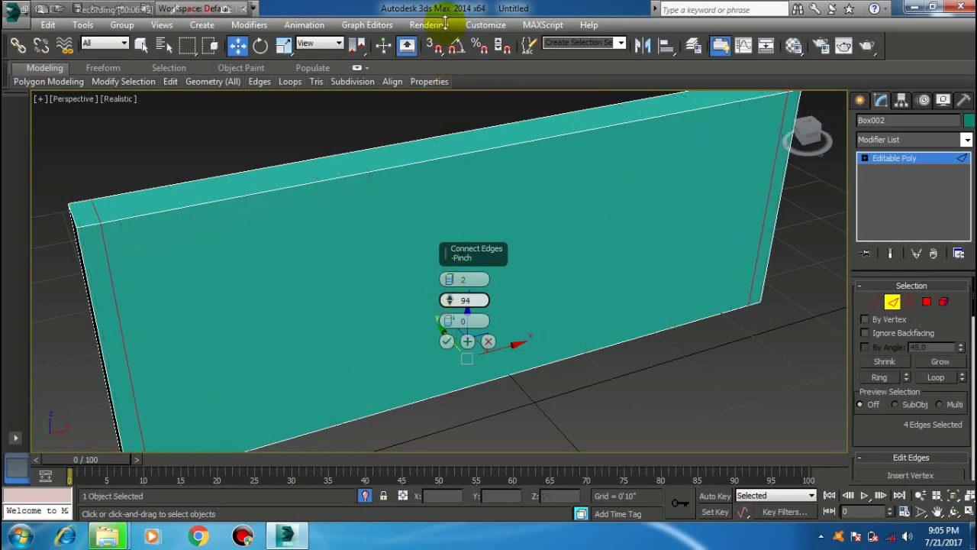
{"action": "left_click", "coordinate": [446, 342]}
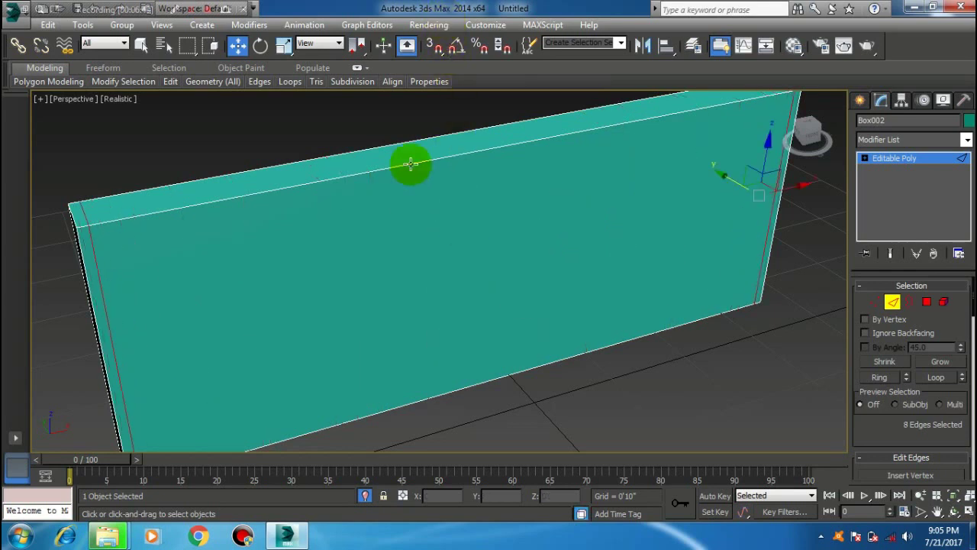
Connect another edge ring with the new loops pinched close to the border
{"action": "left_click", "coordinate": [879, 377]}
{"action": "right_click", "coordinate": [322, 312]}
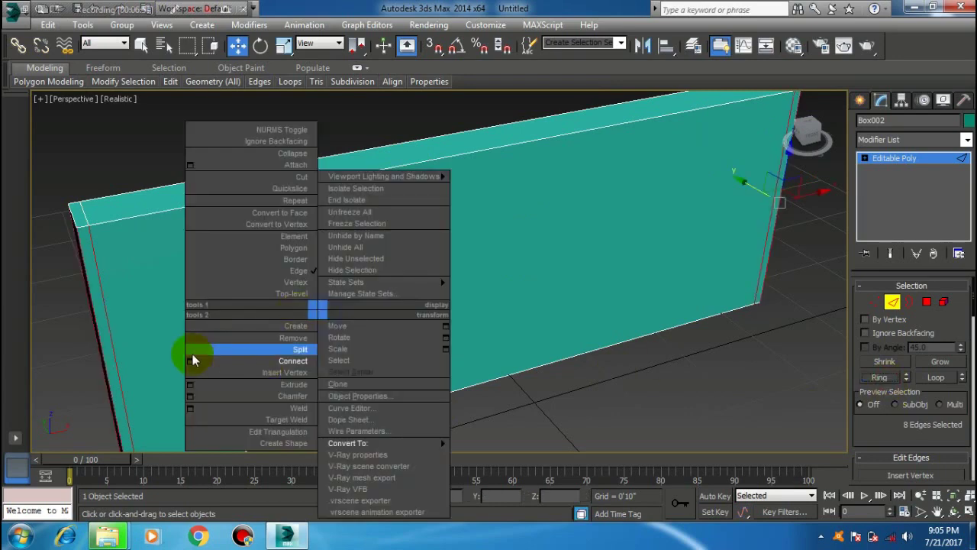
{"action": "left_click", "coordinate": [192, 354]}
{"action": "left_click_drag", "start_coordinate": [451, 300], "coordinate": [450, 308]}
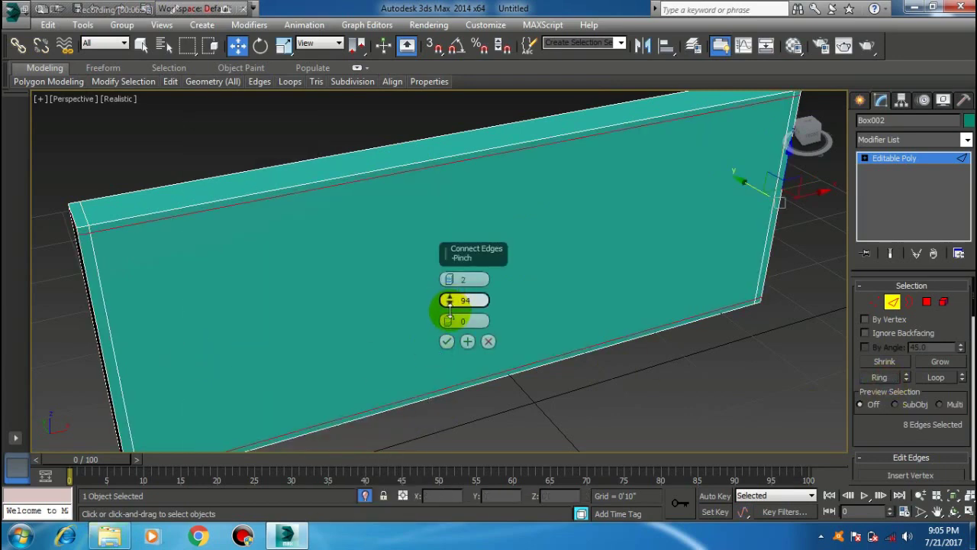
{"action": "left_click", "coordinate": [446, 341]}
Connect a ring at the backrest's end with a lowered pinch to spread the loops
{"action": "scroll", "coordinate": [308, 329], "scroll_direction": "down", "scroll_amount": 2}
{"action": "scroll", "coordinate": [315, 334], "scroll_direction": "down", "scroll_amount": 3}
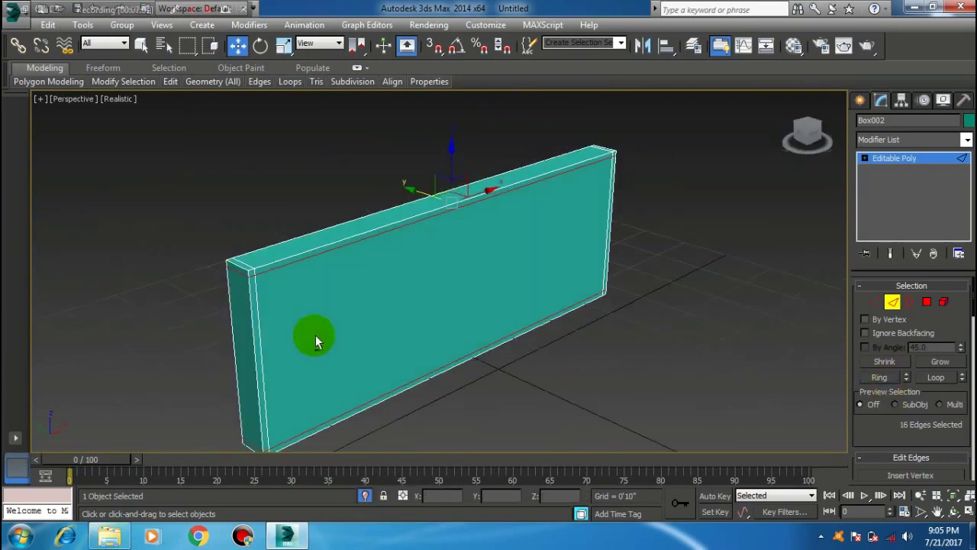
{"action": "scroll", "coordinate": [316, 334], "scroll_direction": "down", "scroll_amount": 2}
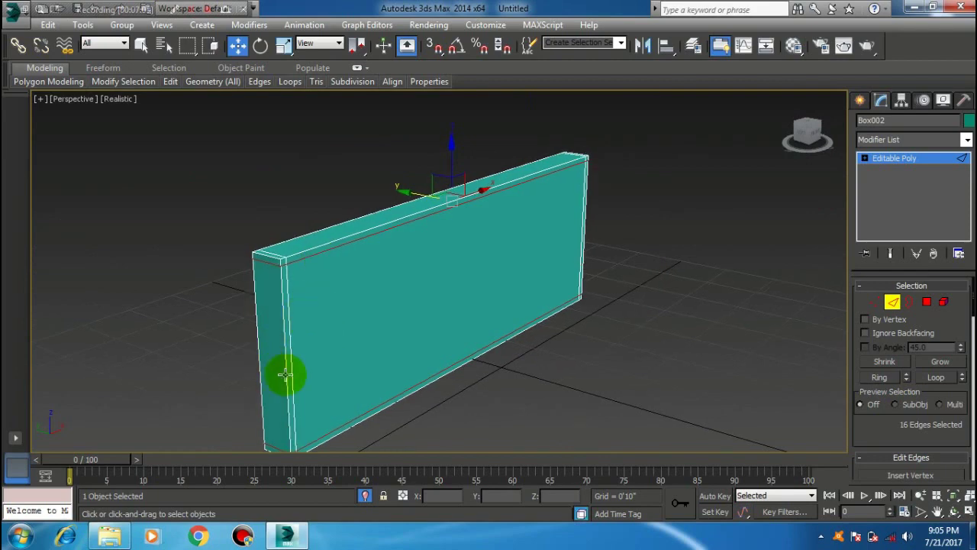
{"action": "middle_click_drag", "start_coordinate": [288, 364], "coordinate": [289, 288], "text": "alt"}
{"action": "left_click", "coordinate": [879, 376]}
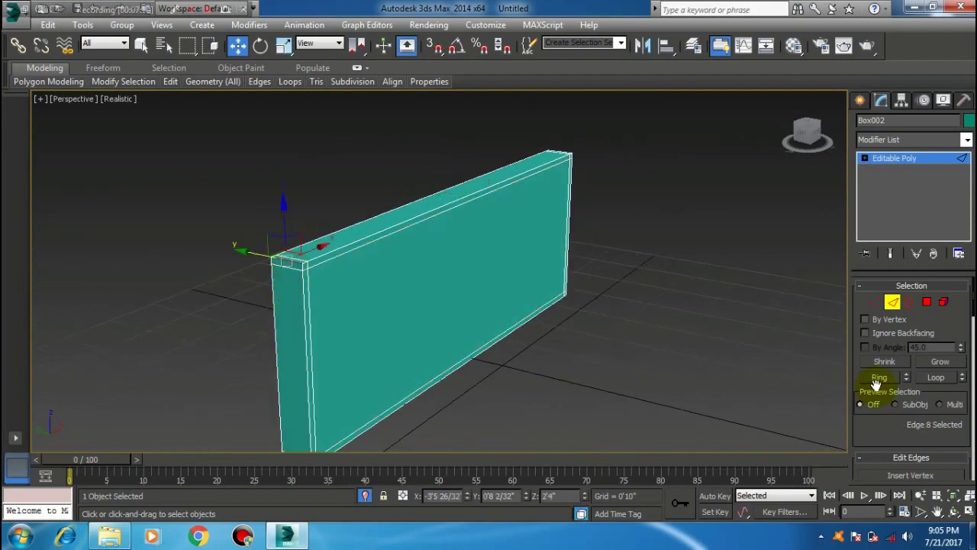
{"action": "right_click", "coordinate": [393, 290]}
{"action": "left_click", "coordinate": [272, 349]}
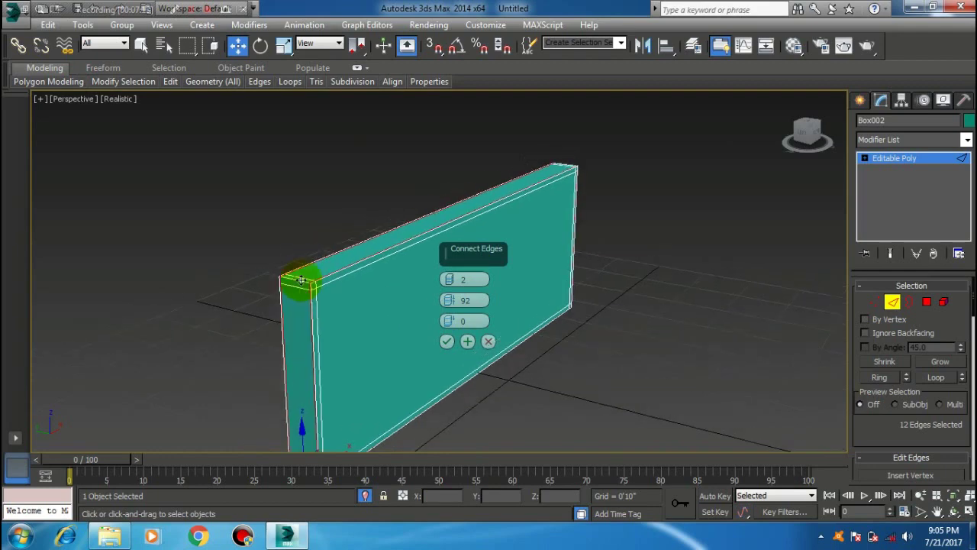
{"action": "middle_click_drag", "start_coordinate": [350, 326], "coordinate": [456, 322], "text": "alt"}
{"action": "left_click_drag", "start_coordinate": [448, 300], "coordinate": [463, 416]}
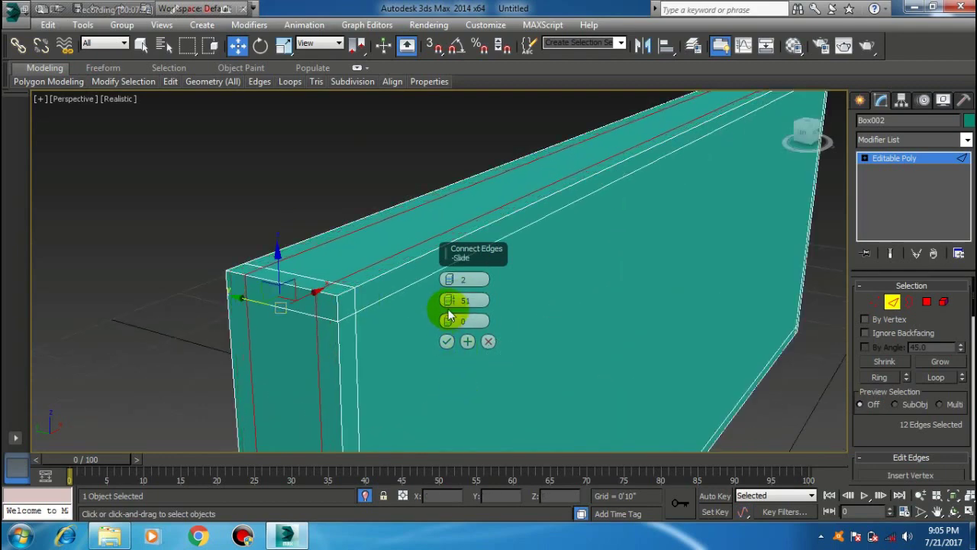
{"action": "left_click", "coordinate": [447, 342]}
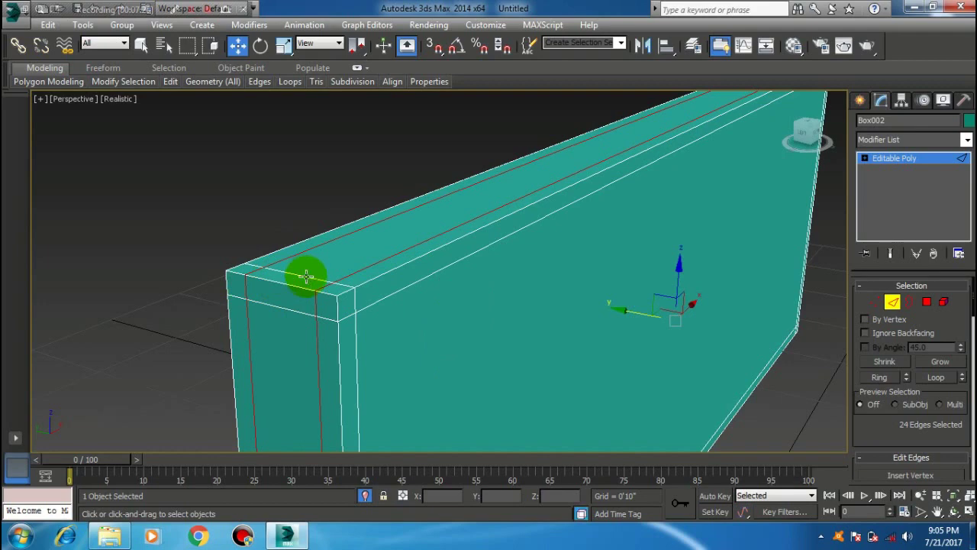
Add a single centred loop through the end-edge ring
{"action": "left_click", "coordinate": [306, 276]}
{"action": "left_click", "coordinate": [878, 377]}
{"action": "right_click", "coordinate": [304, 314]}
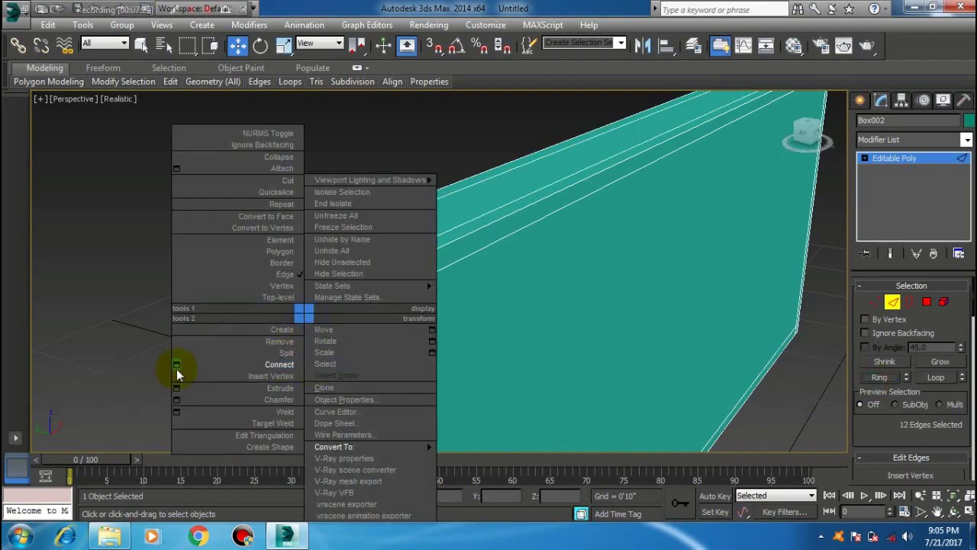
{"action": "left_click", "coordinate": [177, 366]}
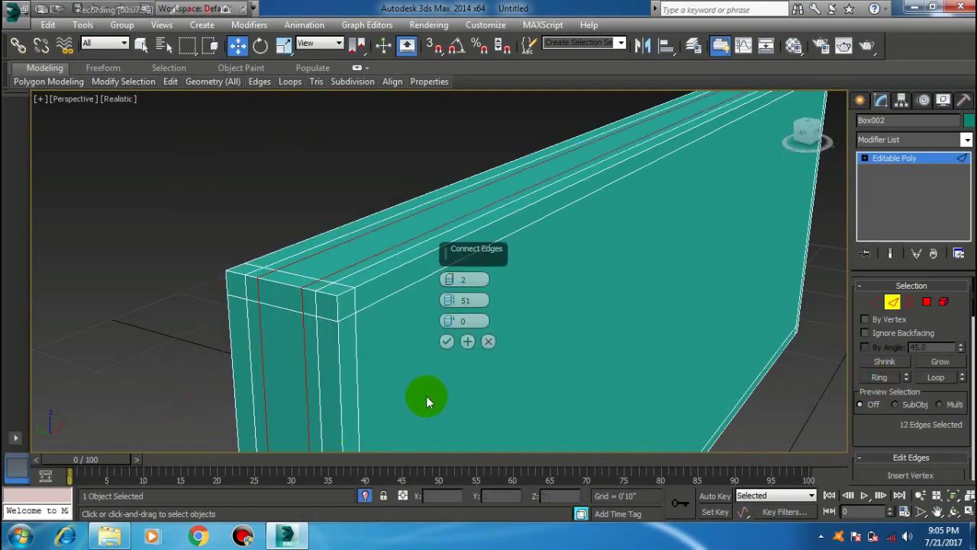
{"action": "left_click", "coordinate": [446, 341]}
{"action": "mouse_move", "coordinate": [477, 392]}
{"action": "middle_mouse_down", "text": "alt"}
{"action": "mouse_move", "coordinate": [532, 379]}
{"action": "mouse_move", "coordinate": [466, 356]}
{"action": "mouse_move", "coordinate": [384, 227]}
{"action": "middle_mouse_up", "text": "alt"}
Ring a top edge and connect it with 9 segments to add nine vertical loops
{"action": "left_click", "coordinate": [377, 210]}
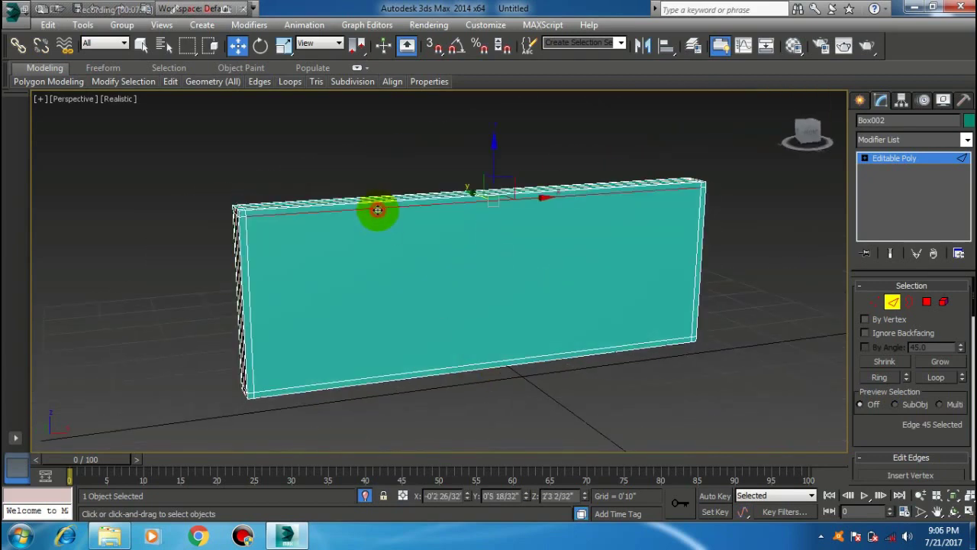
{"action": "left_click", "coordinate": [877, 378]}
{"action": "right_click", "coordinate": [493, 325]}
{"action": "left_click", "coordinate": [445, 357]}
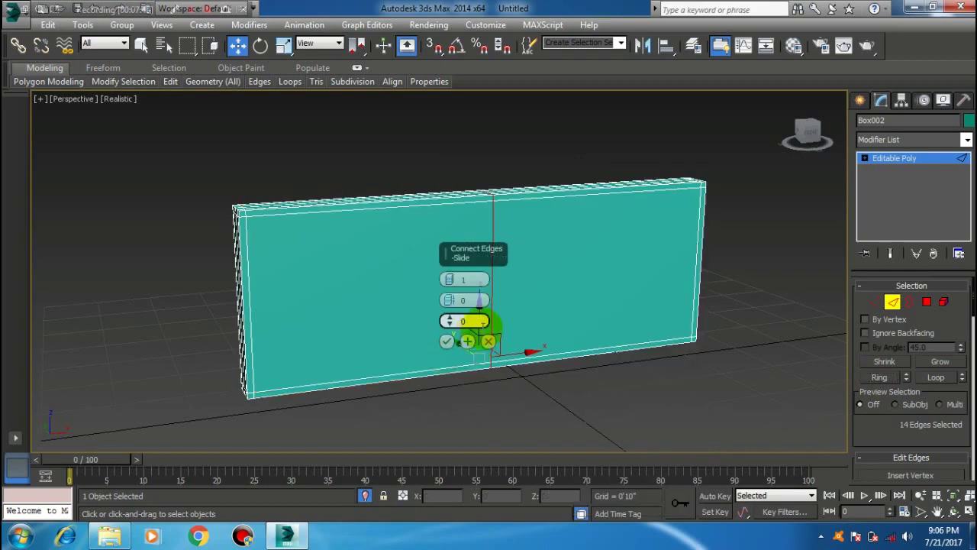
{"action": "left_click_drag", "start_coordinate": [449, 279], "coordinate": [450, 282]}
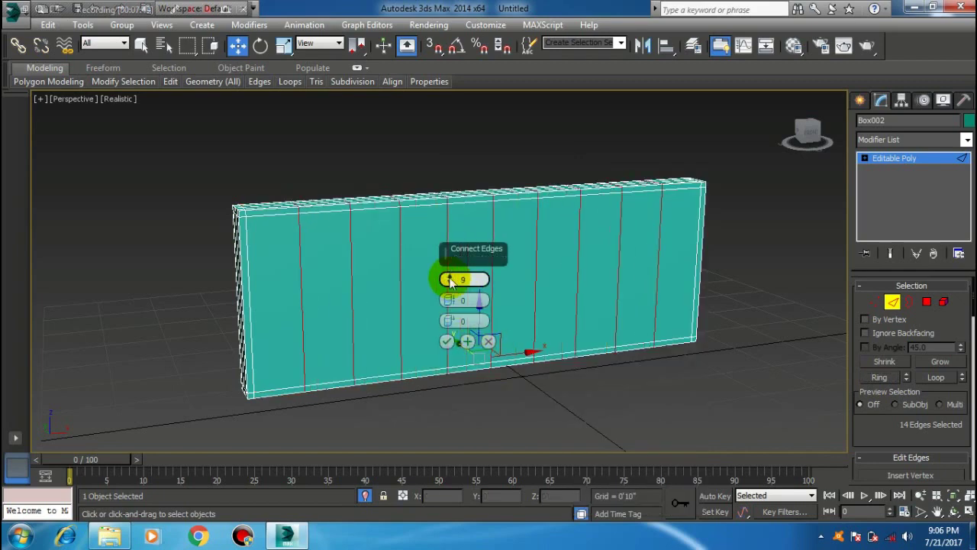
{"action": "left_click", "coordinate": [446, 341]}
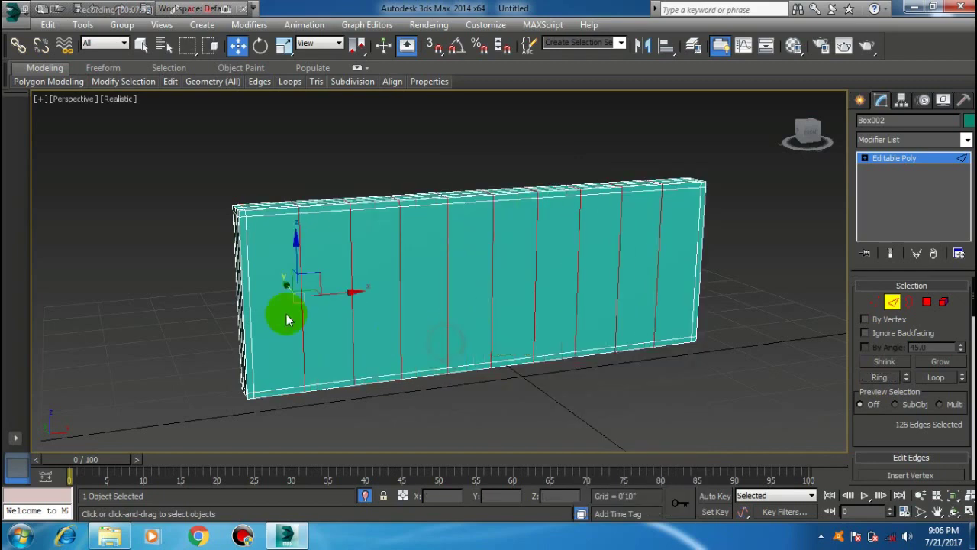
Ring a vertical edge and connect it with 3 segments to add horizontal loops
{"action": "left_click", "coordinate": [643, 341]}
{"action": "left_click", "coordinate": [878, 376]}
{"action": "right_click", "coordinate": [321, 327]}
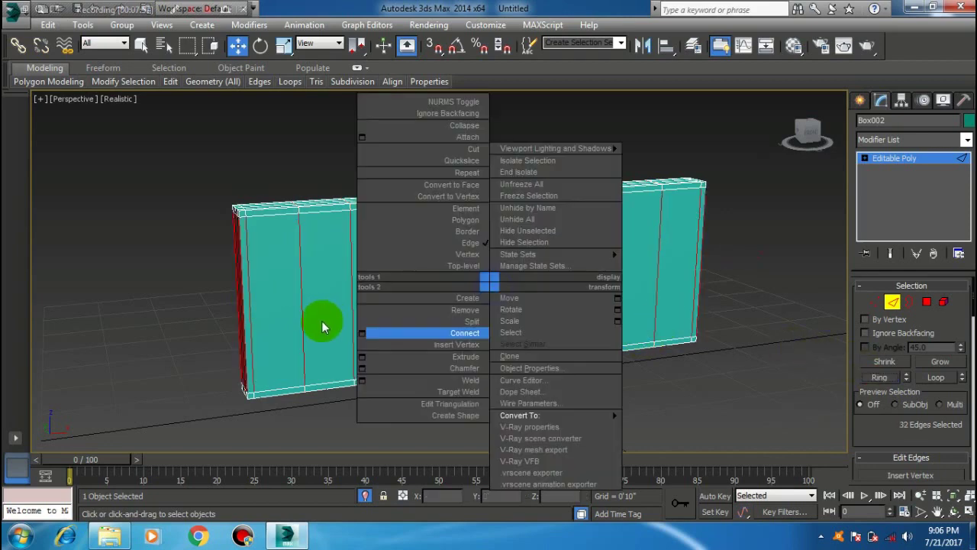
{"action": "left_click", "coordinate": [365, 335]}
{"action": "left_click_drag", "start_coordinate": [451, 289], "coordinate": [451, 290]}
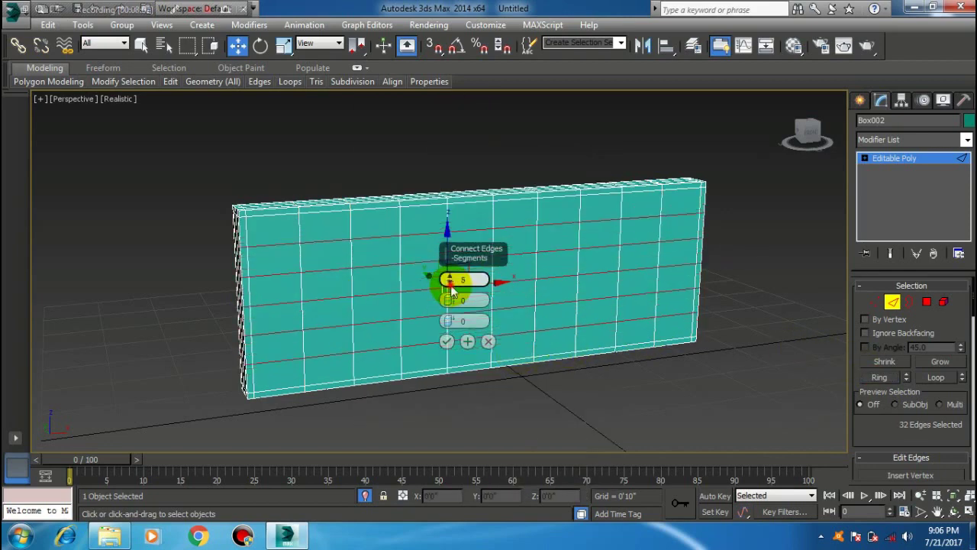
{"action": "left_click", "coordinate": [447, 341]}
Turn on Use NURMS Subdivision for the backrest with Display Iterations set to 2
{"action": "scroll", "coordinate": [894, 427], "scroll_direction": "down", "scroll_amount": 5}
{"action": "scroll", "coordinate": [894, 421], "scroll_direction": "down", "scroll_amount": 4}
{"action": "scroll", "coordinate": [894, 420], "scroll_direction": "down", "scroll_amount": 4}
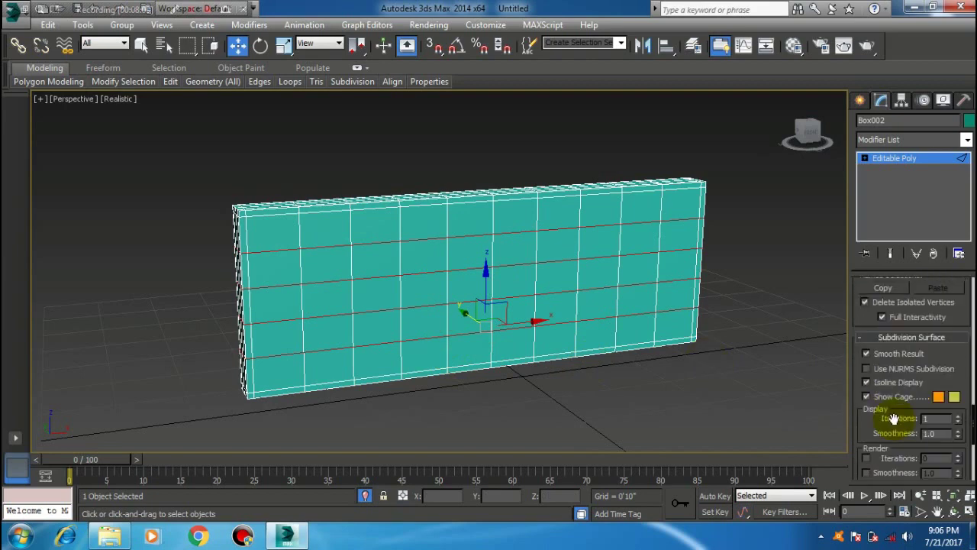
{"action": "left_click", "coordinate": [886, 370]}
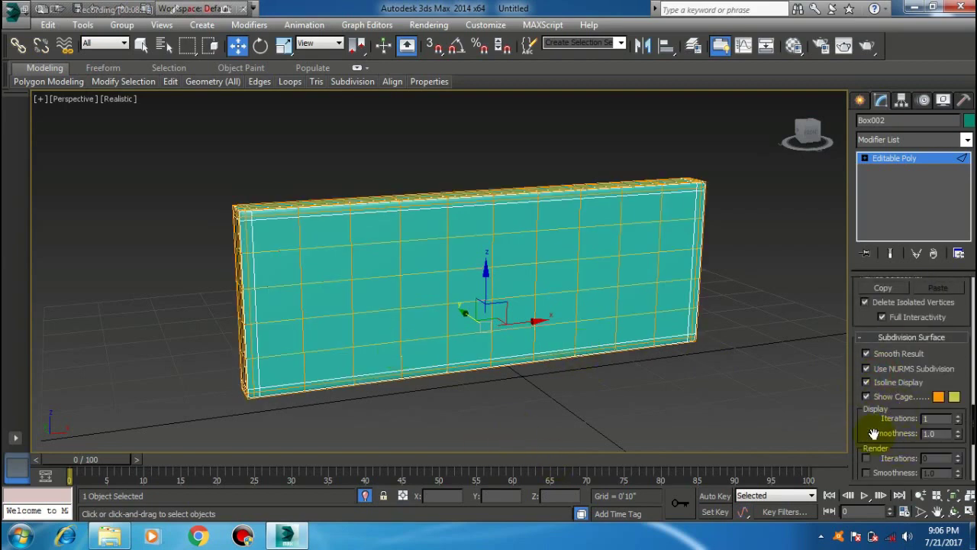
{"action": "scroll", "coordinate": [874, 433], "scroll_direction": "down", "scroll_amount": 2}
{"action": "scroll", "coordinate": [886, 439], "scroll_direction": "up", "scroll_amount": 2}
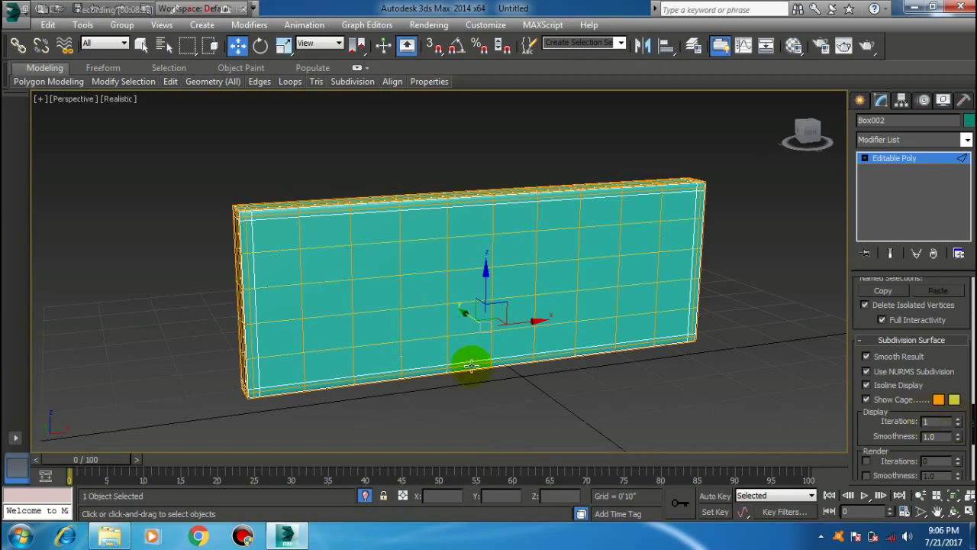
{"action": "mouse_move", "coordinate": [471, 365]}
{"action": "middle_mouse_down", "text": "alt"}
{"action": "mouse_move", "coordinate": [371, 316]}
{"action": "mouse_move", "coordinate": [374, 290]}
{"action": "middle_mouse_up", "text": "alt"}
{"action": "scroll", "coordinate": [403, 274], "scroll_direction": "up", "scroll_amount": 3}
{"action": "scroll", "coordinate": [311, 298], "scroll_direction": "up", "scroll_amount": 3}
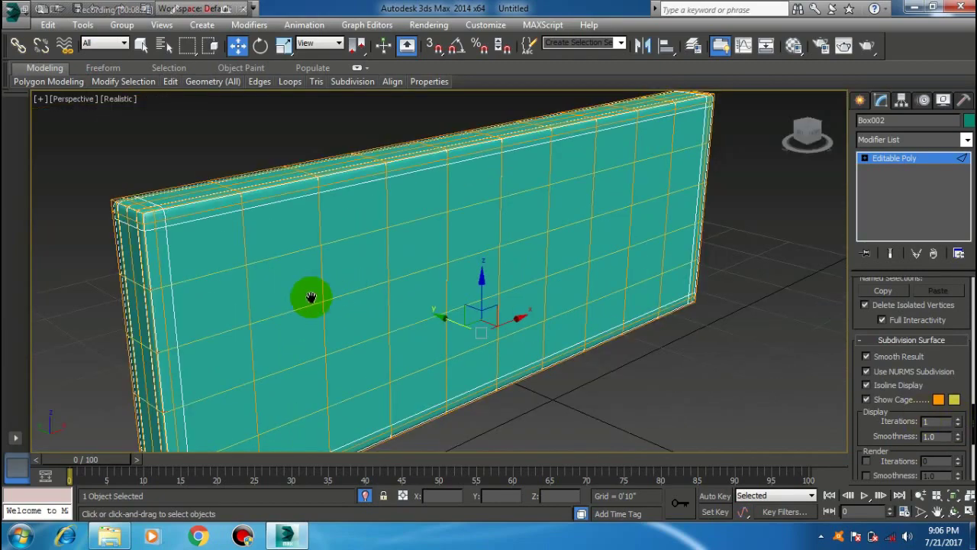
{"action": "middle_click_drag", "start_coordinate": [311, 298], "coordinate": [414, 326]}
{"action": "left_click", "coordinate": [959, 420]}
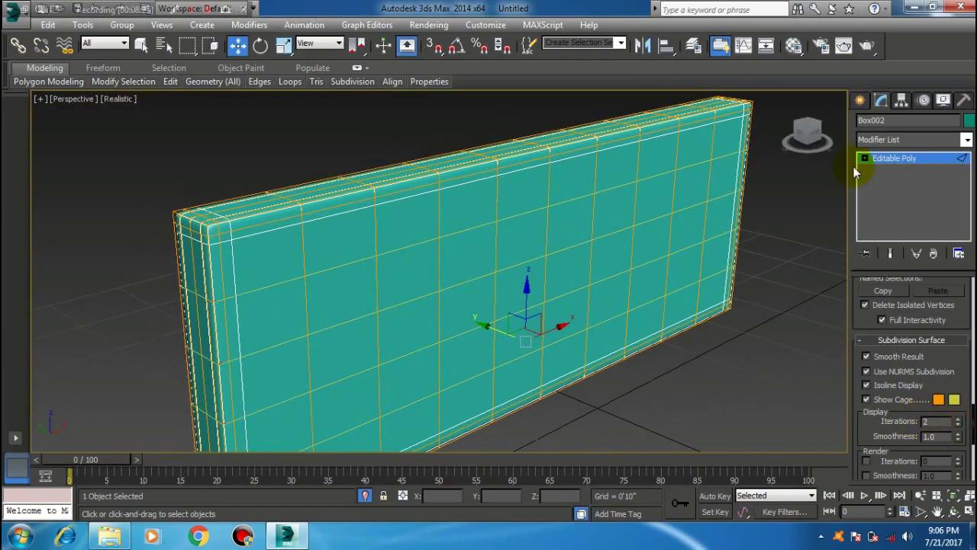
{"action": "key", "text": "2"}
{"action": "left_click", "coordinate": [902, 205]}
Select several front-face polygons, grow the selection, and add polygons on the right side
{"action": "left_click", "coordinate": [423, 269]}
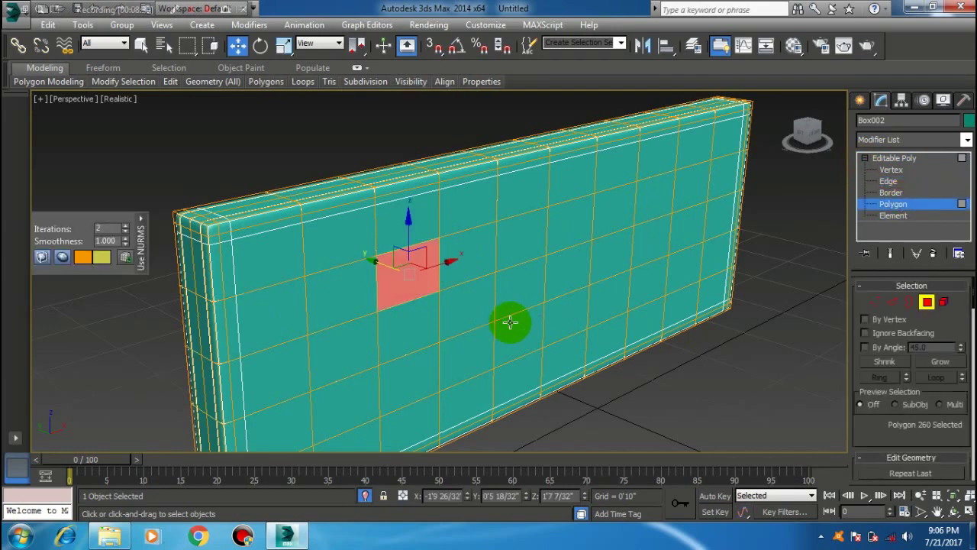
{"action": "middle_click_drag", "start_coordinate": [508, 320], "coordinate": [574, 320], "text": "alt"}
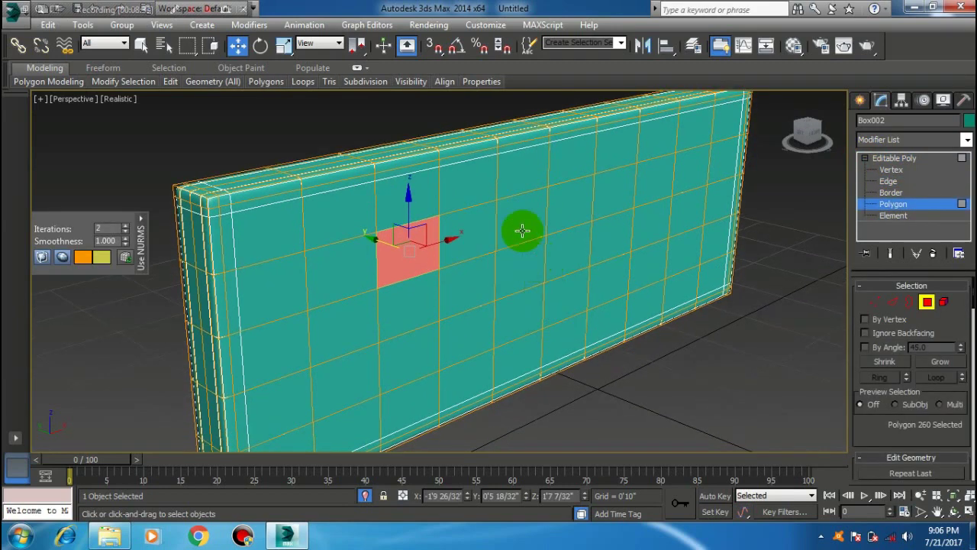
{"action": "left_click", "coordinate": [517, 256], "text": "ctrl"}
{"action": "left_click", "coordinate": [523, 219], "text": "ctrl"}
{"action": "left_click", "coordinate": [467, 244], "text": "ctrl"}
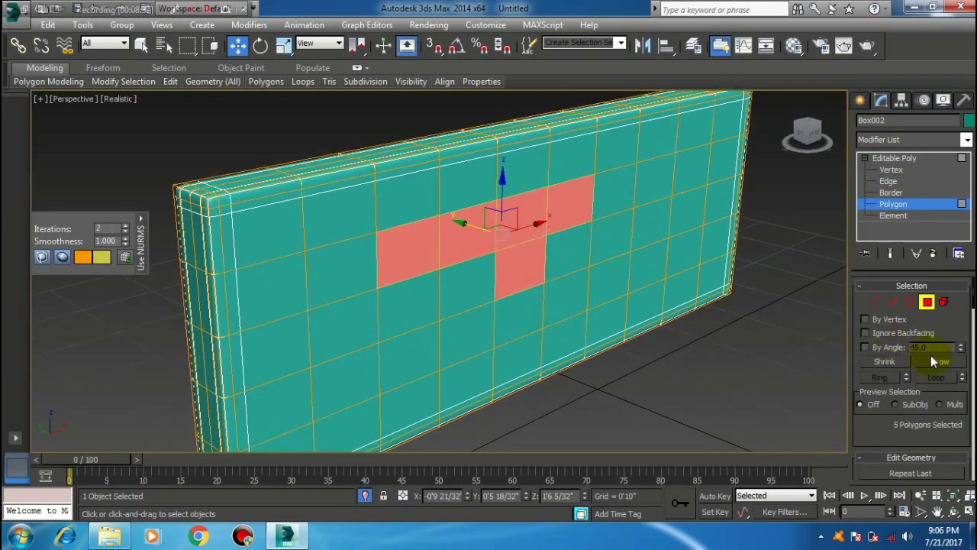
{"action": "left_click", "coordinate": [936, 361]}
{"action": "left_click", "coordinate": [645, 236], "text": "ctrl"}
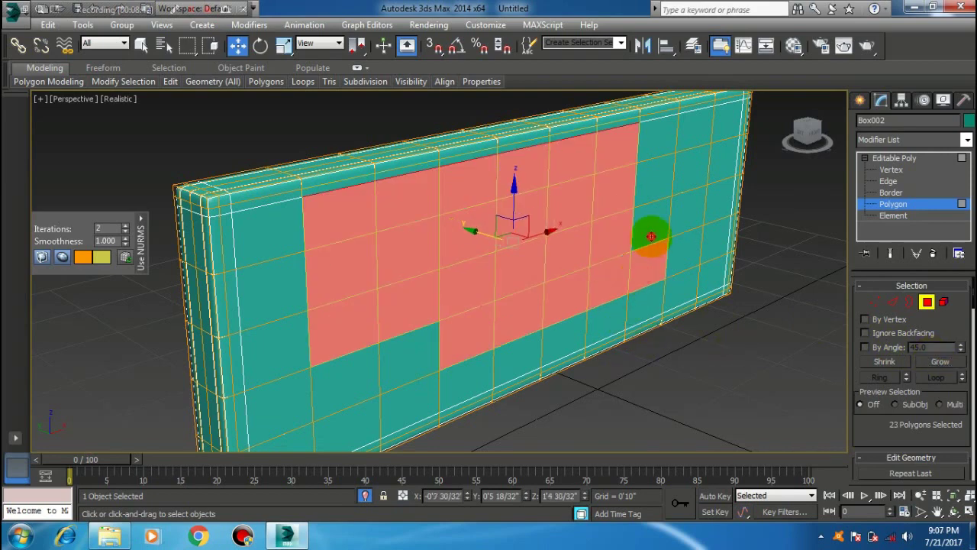
{"action": "left_click", "coordinate": [654, 145], "text": "ctrl"}
{"action": "left_click", "coordinate": [693, 175], "text": "ctrl"}
{"action": "left_click", "coordinate": [689, 220], "text": "ctrl"}
Add the front face's bottom-row and left-column polygons to the selection
{"action": "left_click", "coordinate": [355, 359], "text": "ctrl"}
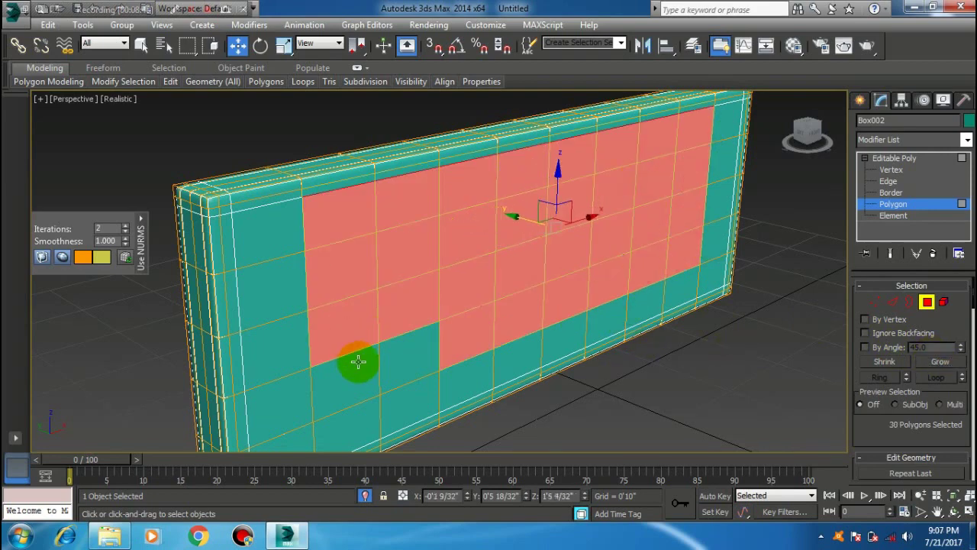
{"action": "left_click", "coordinate": [382, 343], "text": "ctrl"}
{"action": "left_click", "coordinate": [275, 289], "text": "ctrl"}
{"action": "left_click", "coordinate": [272, 227], "text": "ctrl"}
{"action": "left_click", "coordinate": [288, 353], "text": "ctrl"}
{"action": "left_click", "coordinate": [438, 416], "text": "ctrl"}
{"action": "middle_click_drag", "start_coordinate": [438, 416], "coordinate": [274, 344], "text": "alt"}
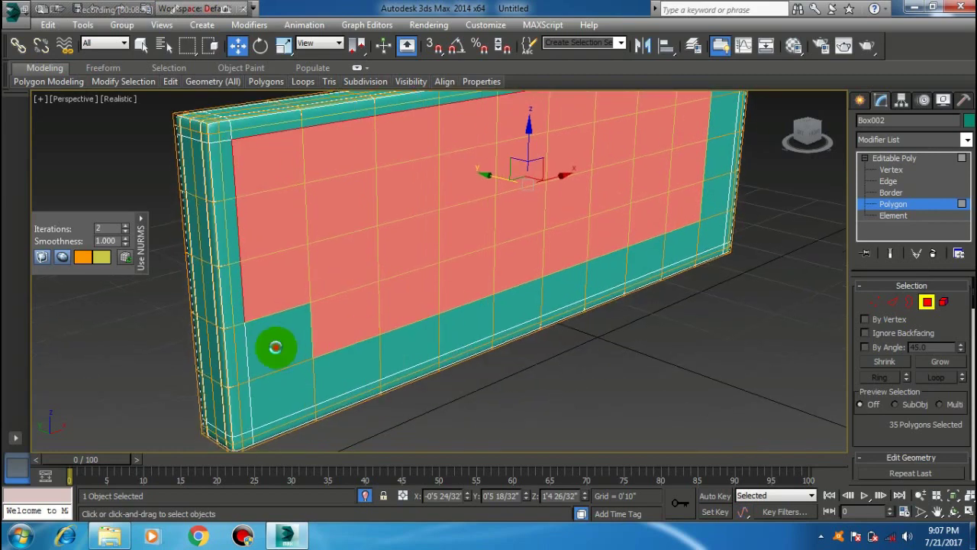
{"action": "left_click", "coordinate": [275, 344], "text": "ctrl"}
{"action": "left_click", "coordinate": [401, 353], "text": "ctrl"}
{"action": "left_click", "coordinate": [412, 327], "text": "ctrl"}
{"action": "left_click", "coordinate": [519, 305], "text": "ctrl"}
Add the bottom-right and right-column polygons to complete the inner front-face block
{"action": "left_click", "coordinate": [589, 281], "text": "ctrl"}
{"action": "left_click", "coordinate": [647, 261], "text": "ctrl"}
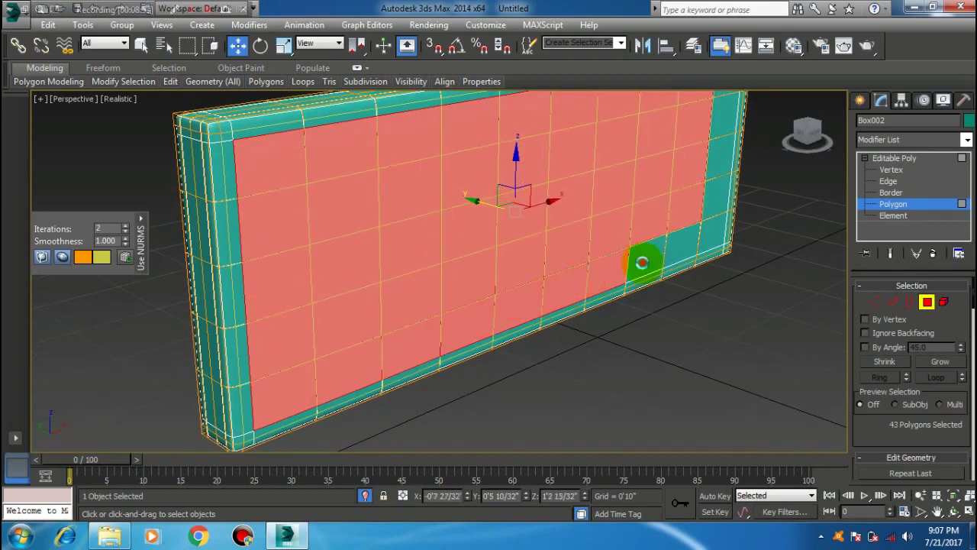
{"action": "left_click", "coordinate": [681, 247], "text": "ctrl"}
{"action": "left_click", "coordinate": [703, 233], "text": "ctrl"}
{"action": "left_click", "coordinate": [710, 221], "text": "ctrl"}
{"action": "left_click", "coordinate": [700, 170], "text": "ctrl"}
{"action": "middle_click_drag", "start_coordinate": [700, 171], "coordinate": [695, 206], "text": "alt"}
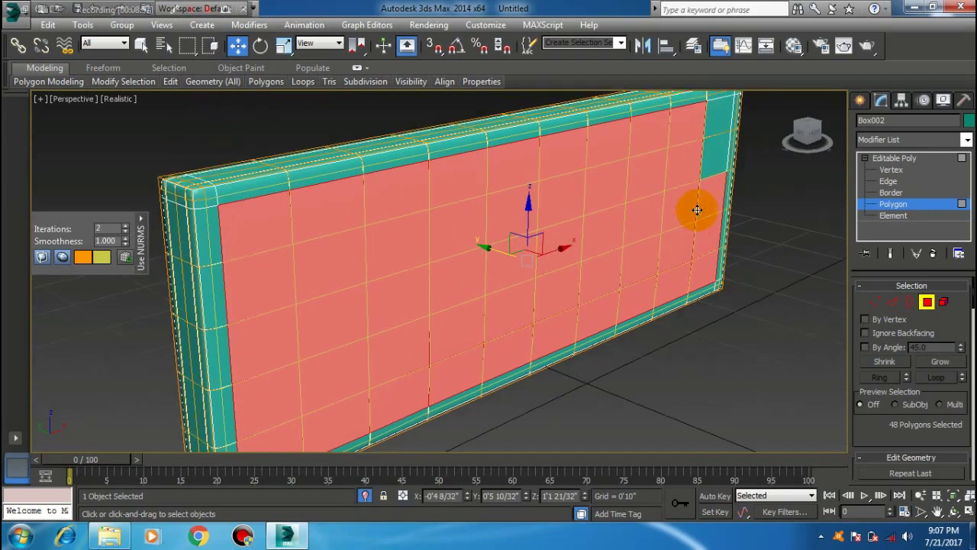
{"action": "left_click", "coordinate": [713, 157], "text": "ctrl"}
{"action": "left_click", "coordinate": [711, 120], "text": "ctrl"}
{"action": "left_click", "coordinate": [714, 107], "text": "ctrl"}
Shrink the front-face polygon selection twice, down to a six-polygon middle strip
{"action": "key", "text": "t"}
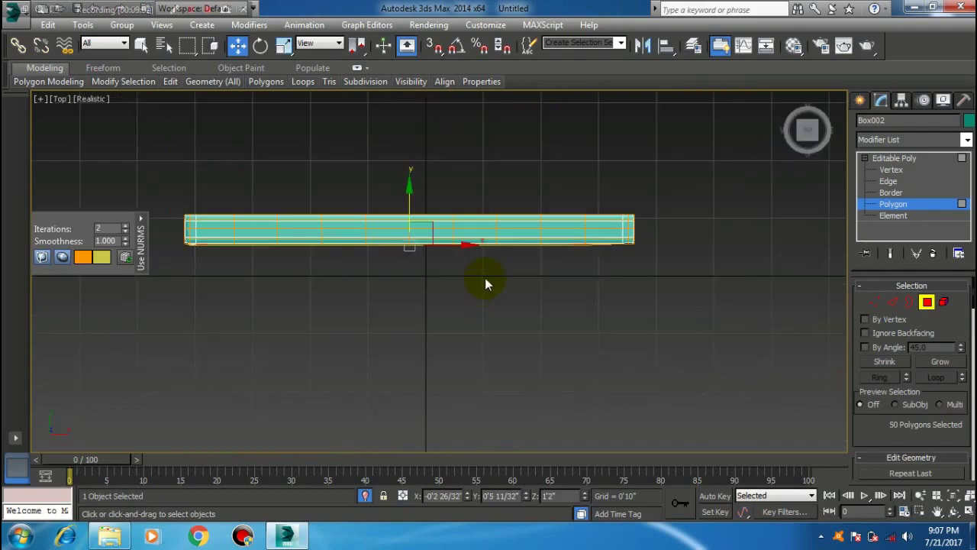
{"action": "scroll", "coordinate": [416, 271], "scroll_direction": "up", "scroll_amount": 2}
{"action": "scroll", "coordinate": [551, 274], "scroll_direction": "up", "scroll_amount": 1}
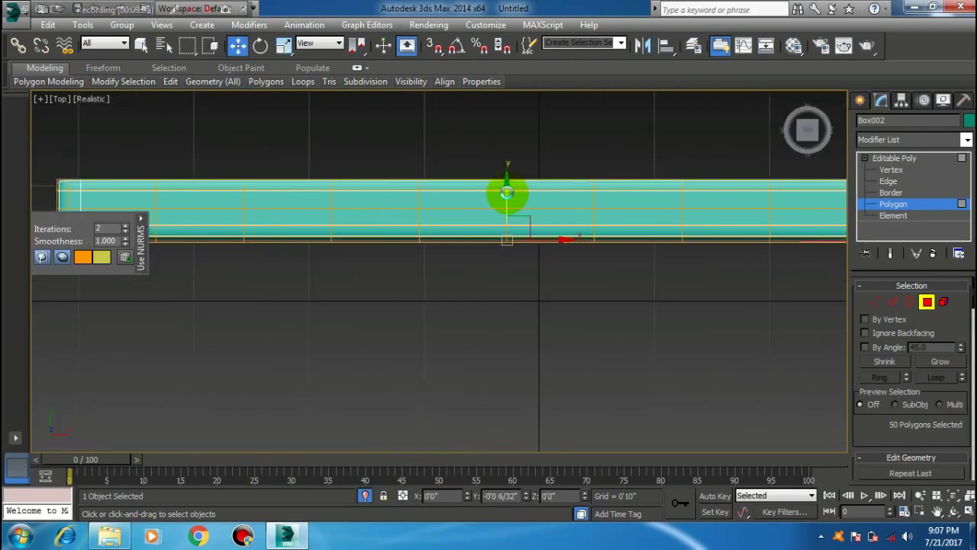
{"action": "key", "text": "p"}
{"action": "mouse_move", "coordinate": [518, 302]}
{"action": "middle_mouse_down", "text": "alt"}
{"action": "mouse_move", "coordinate": [589, 219]}
{"action": "mouse_move", "coordinate": [534, 283]}
{"action": "middle_mouse_up", "text": "alt"}
{"action": "scroll", "coordinate": [527, 313], "scroll_direction": "down", "scroll_amount": 4}
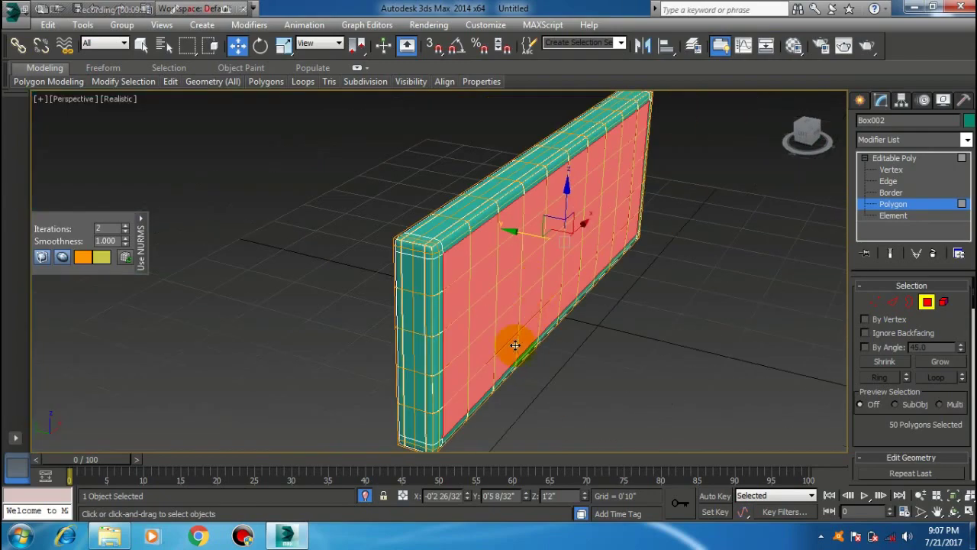
{"action": "left_click", "coordinate": [883, 361]}
{"action": "scroll", "coordinate": [535, 261], "scroll_direction": "up", "scroll_amount": 3}
{"action": "scroll", "coordinate": [527, 238], "scroll_direction": "down", "scroll_amount": 3}
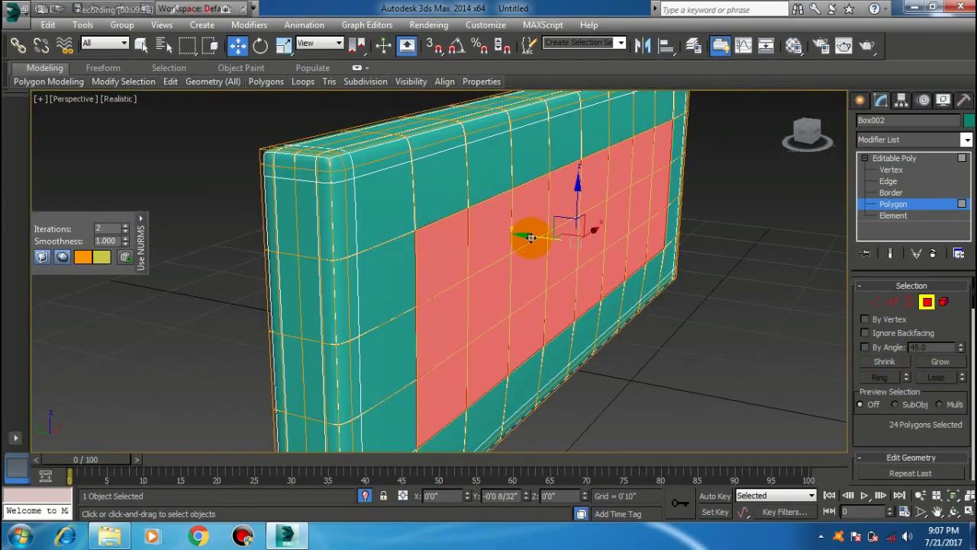
{"action": "scroll", "coordinate": [524, 233], "scroll_direction": "up", "scroll_amount": 3}
{"action": "left_click", "coordinate": [884, 361]}
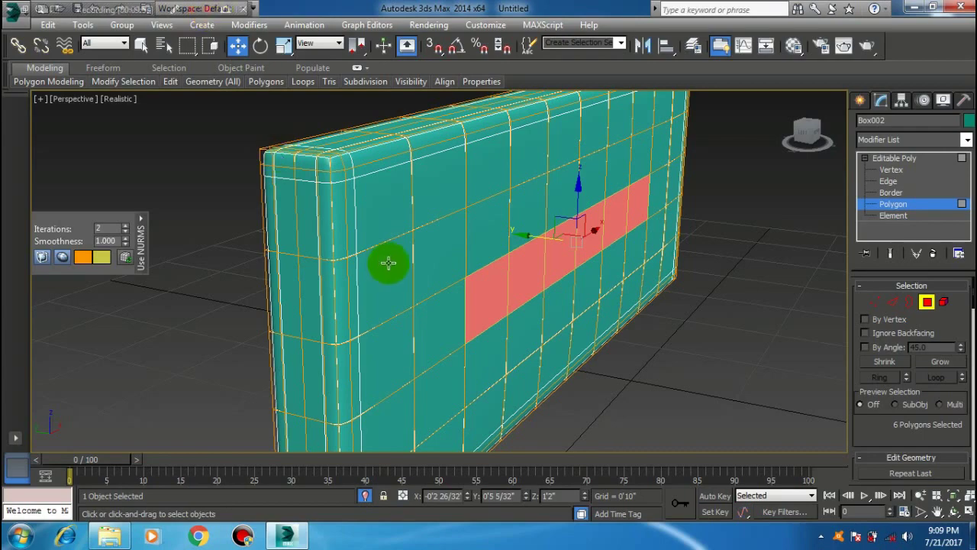
Minimize and restore the 3ds Max window, then orbit to face the backrest's broad side
{"action": "middle_click_drag", "start_coordinate": [606, 333], "coordinate": [607, 287], "text": "alt"}
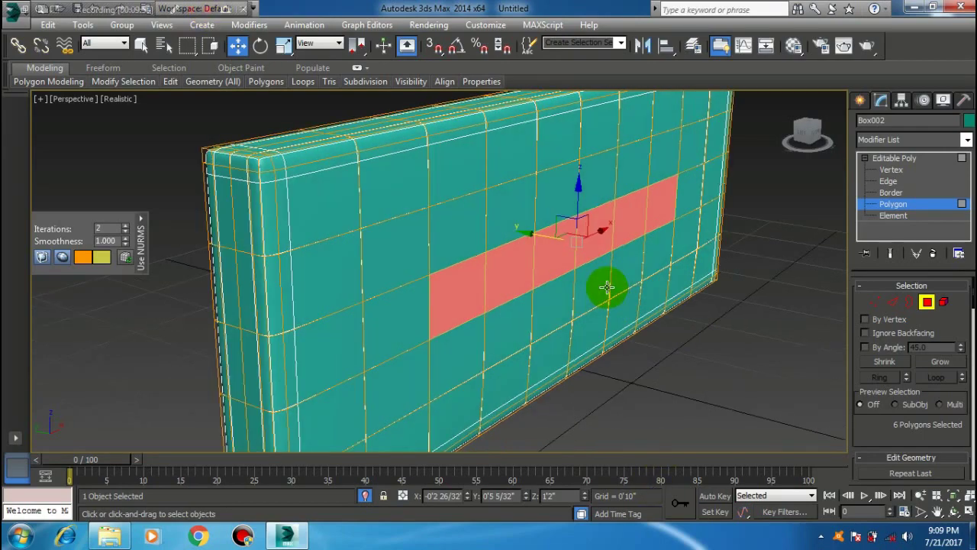
{"action": "left_click", "coordinate": [914, 7]}
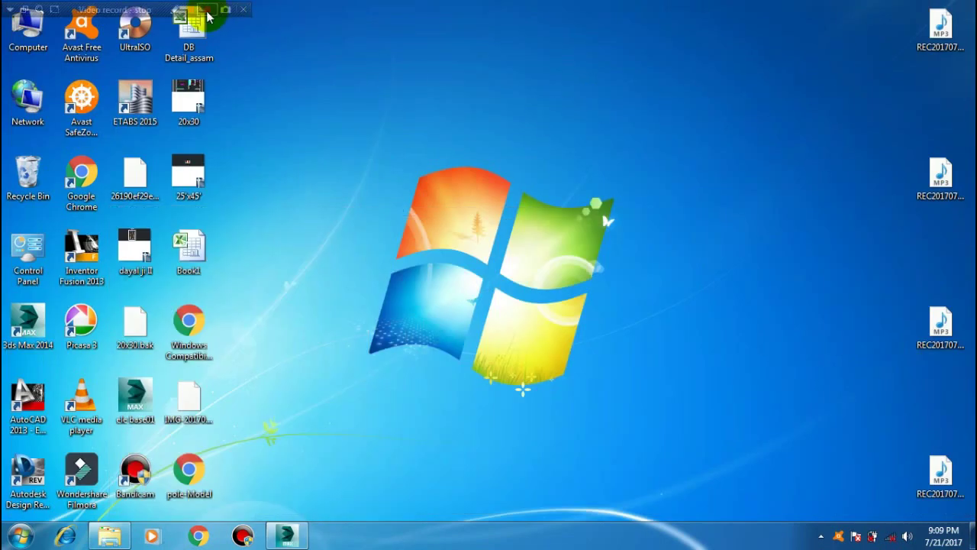
{"action": "left_click", "coordinate": [286, 536]}
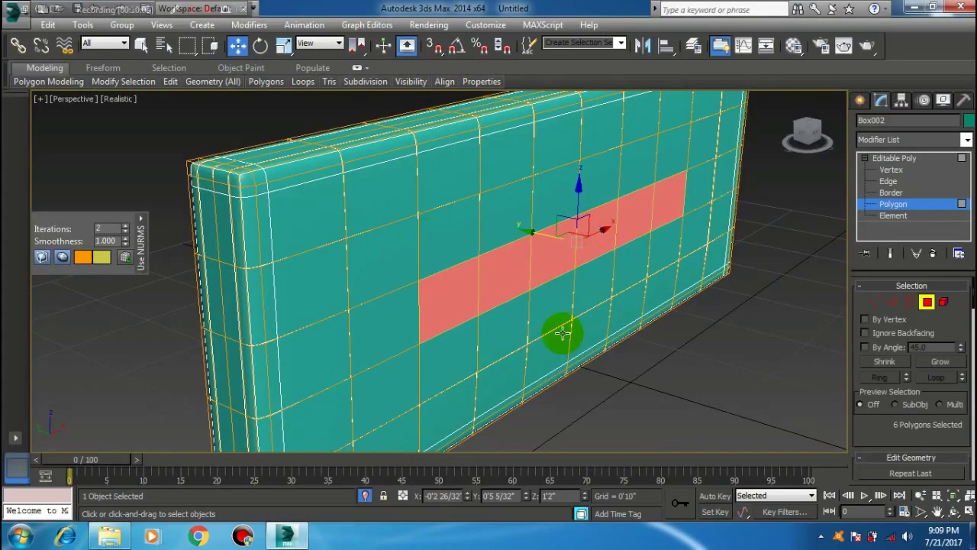
{"action": "mouse_move", "coordinate": [562, 332]}
{"action": "middle_mouse_down", "text": "alt"}
{"action": "mouse_move", "coordinate": [586, 264]}
{"action": "mouse_move", "coordinate": [582, 244]}
{"action": "mouse_move", "coordinate": [545, 252]}
{"action": "middle_mouse_up", "text": "alt"}
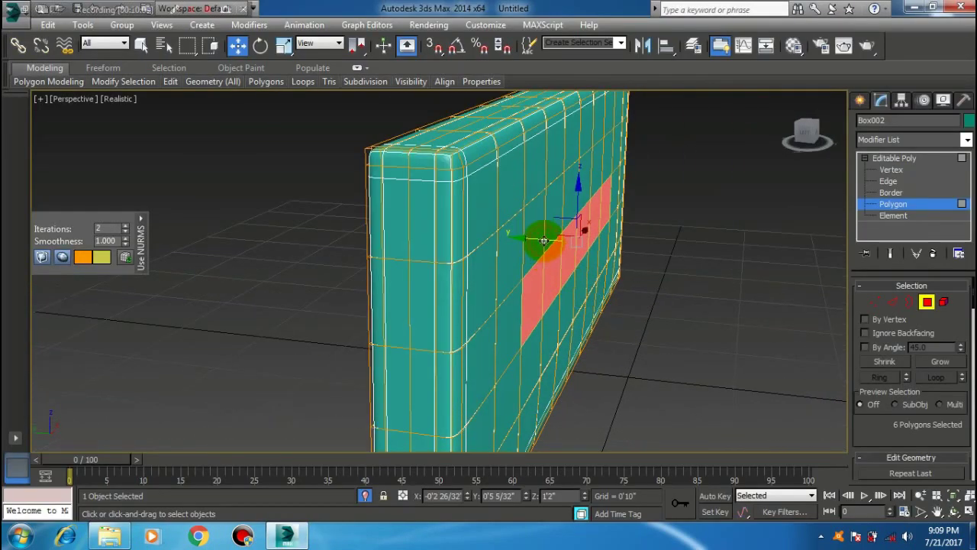
{"action": "left_click_drag", "start_coordinate": [543, 241], "coordinate": [545, 241]}
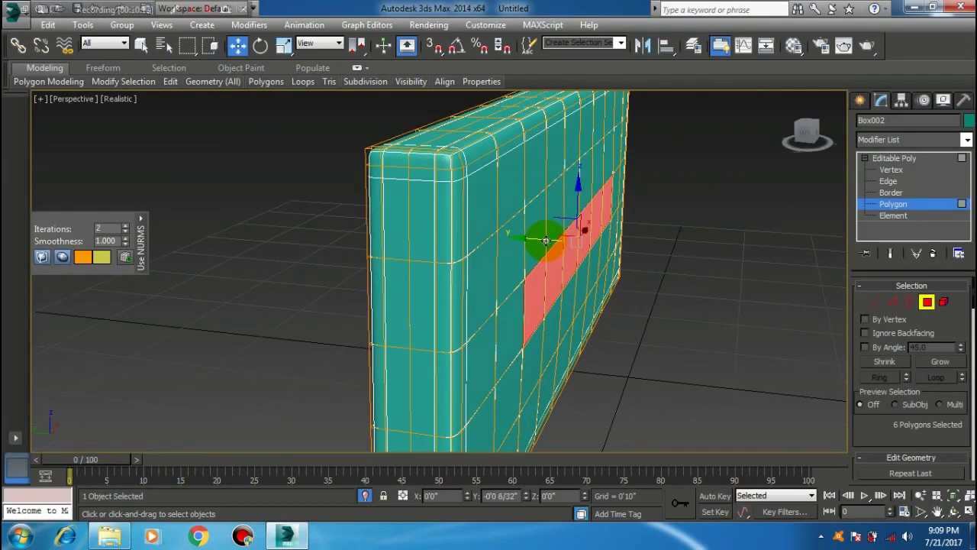
{"action": "mouse_move", "coordinate": [546, 241]}
{"action": "middle_mouse_down", "text": "alt"}
{"action": "mouse_move", "coordinate": [554, 266]}
{"action": "mouse_move", "coordinate": [491, 255]}
{"action": "mouse_move", "coordinate": [563, 222]}
{"action": "mouse_move", "coordinate": [583, 262]}
{"action": "middle_mouse_up", "text": "alt"}
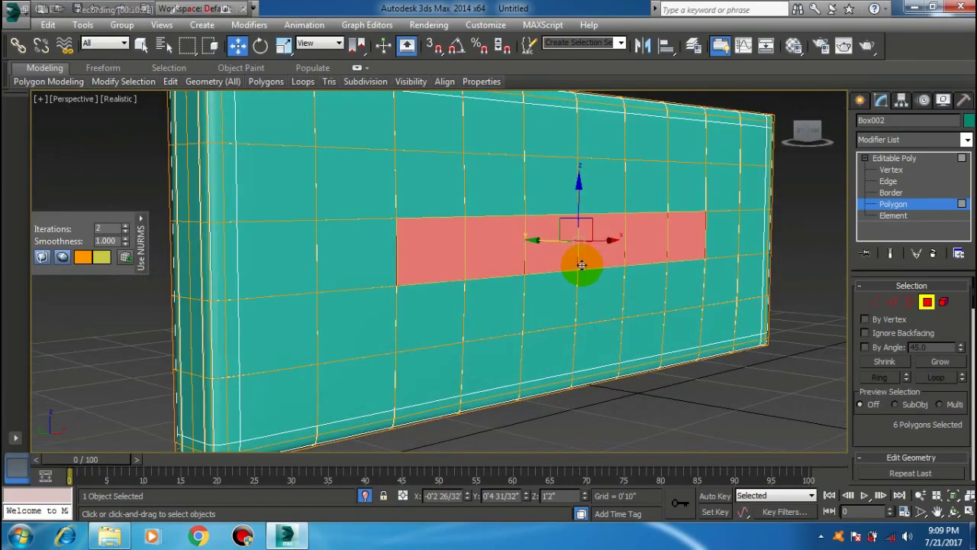
Click across one row of the broad face to build an eight-polygon horizontal strip
{"action": "left_click", "coordinate": [414, 168]}
{"action": "left_click", "coordinate": [519, 189], "text": "ctrl"}
{"action": "left_click", "coordinate": [550, 186], "text": "ctrl"}
{"action": "left_click", "coordinate": [600, 186], "text": "ctrl"}
{"action": "left_click", "coordinate": [645, 186], "text": "ctrl"}
{"action": "left_click", "coordinate": [686, 187], "text": "ctrl"}
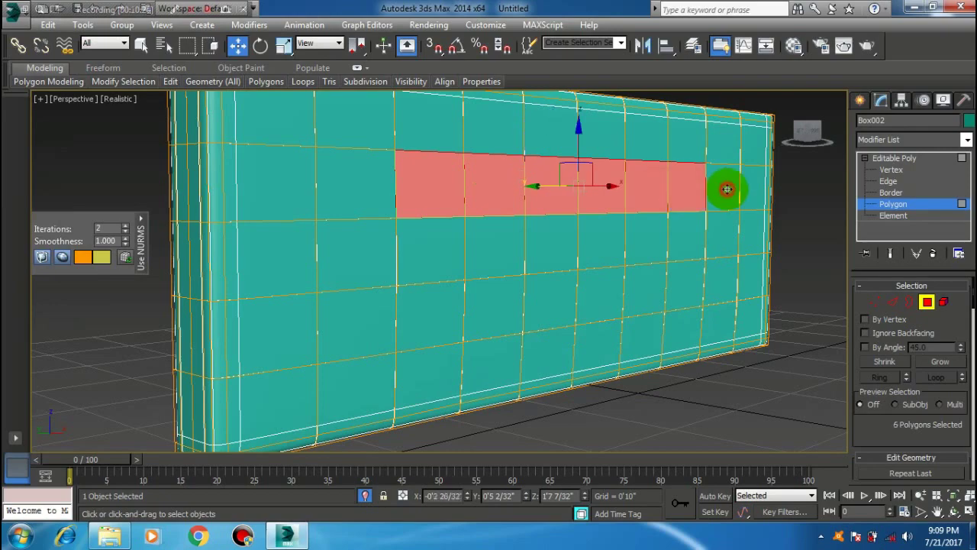
{"action": "left_click", "coordinate": [722, 188], "text": "ctrl"}
{"action": "left_click", "coordinate": [359, 194], "text": "ctrl"}
{"action": "middle_click_drag", "start_coordinate": [526, 329], "coordinate": [517, 253], "text": "alt"}
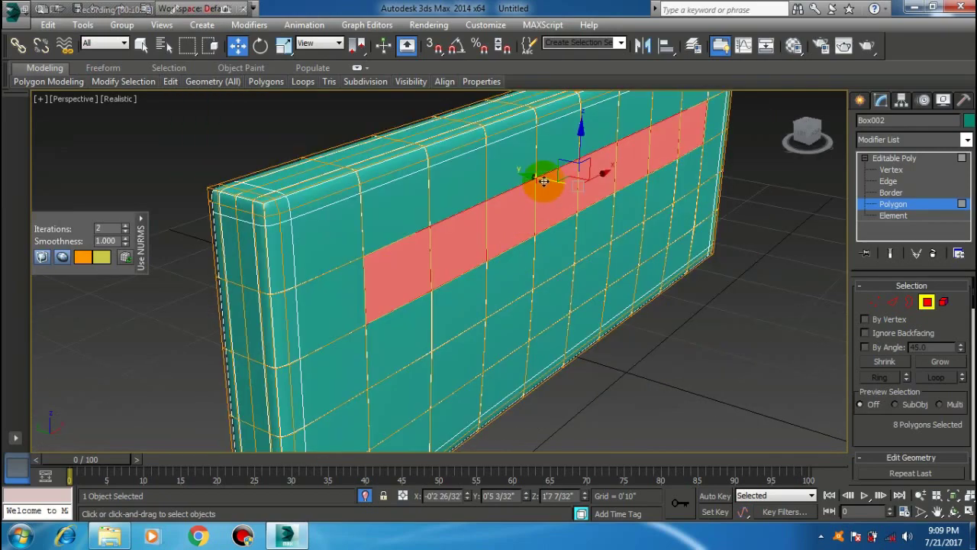
{"action": "left_click_drag", "start_coordinate": [539, 183], "coordinate": [546, 180]}
{"action": "mouse_move", "coordinate": [546, 183]}
{"action": "middle_mouse_down", "text": "alt"}
{"action": "mouse_move", "coordinate": [544, 304]}
{"action": "mouse_move", "coordinate": [430, 233]}
{"action": "mouse_move", "coordinate": [456, 286]}
{"action": "mouse_move", "coordinate": [471, 203]}
{"action": "middle_mouse_up", "text": "alt"}
Click a column of polygons down the backrest's narrow end face
{"action": "left_click", "coordinate": [472, 207]}
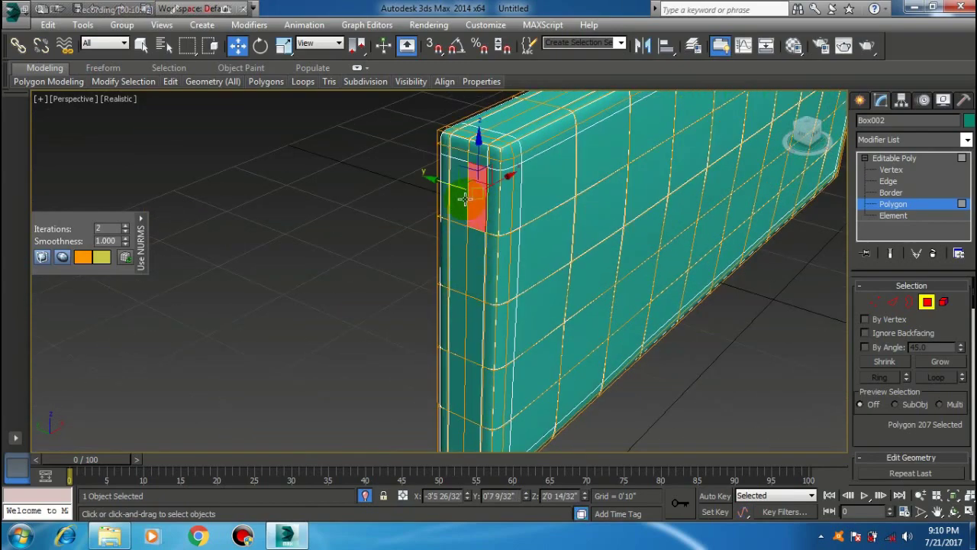
{"action": "left_click", "coordinate": [464, 162], "text": "ctrl"}
{"action": "left_click", "coordinate": [460, 273], "text": "ctrl"}
{"action": "left_click", "coordinate": [462, 323], "text": "ctrl"}
{"action": "left_click", "coordinate": [464, 399], "text": "ctrl"}
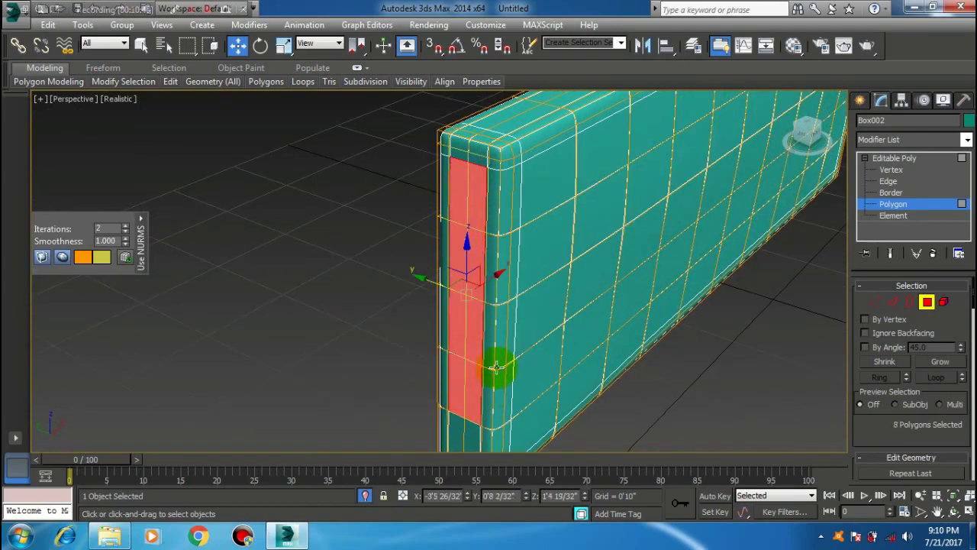
{"action": "middle_click_drag", "start_coordinate": [497, 356], "coordinate": [493, 338]}
{"action": "left_click", "coordinate": [465, 391], "text": "ctrl"}
{"action": "left_click", "coordinate": [474, 257], "text": "ctrl"}
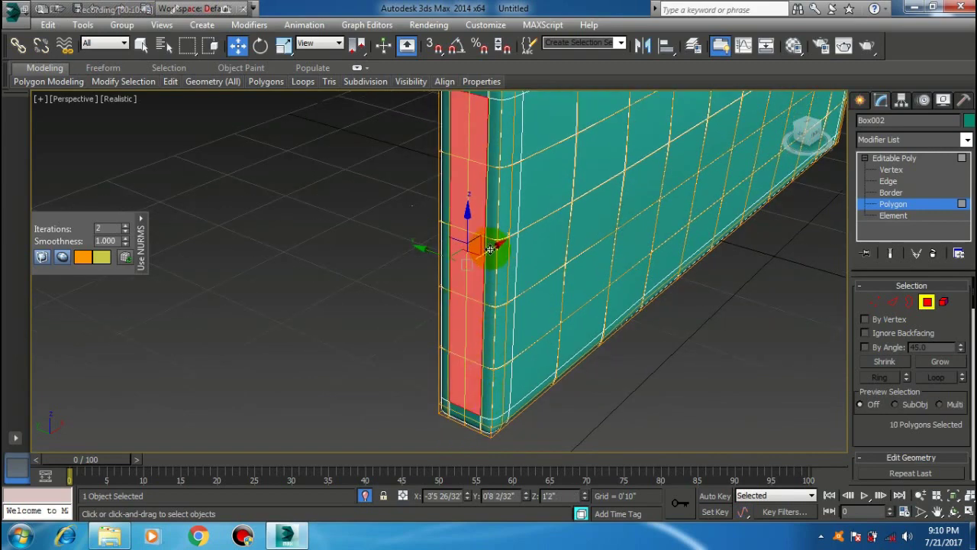
{"action": "left_click_drag", "start_coordinate": [491, 250], "coordinate": [488, 252]}
{"action": "middle_click_drag", "start_coordinate": [482, 206], "coordinate": [482, 234]}
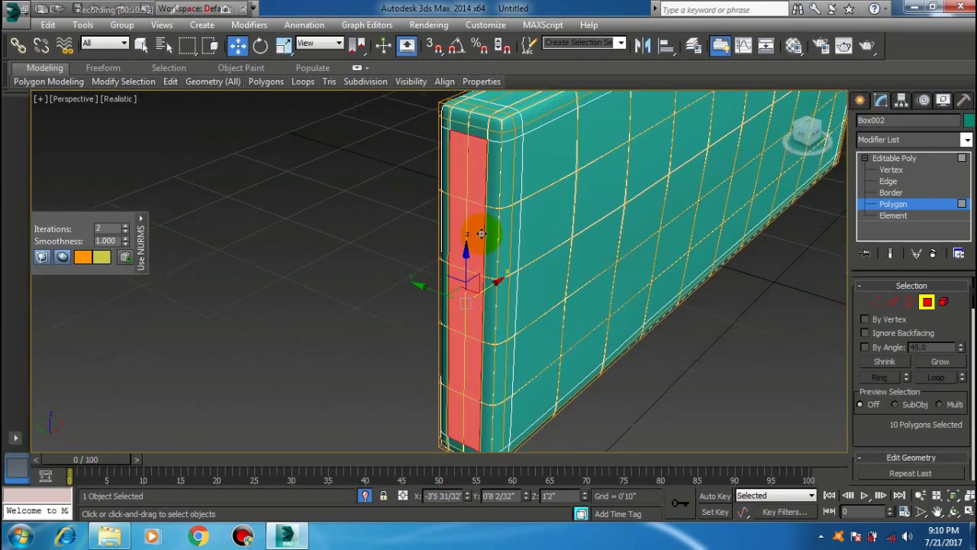
Clear that selection and drag-select a vertical column of six end-face polygons
{"action": "left_click", "coordinate": [887, 364]}
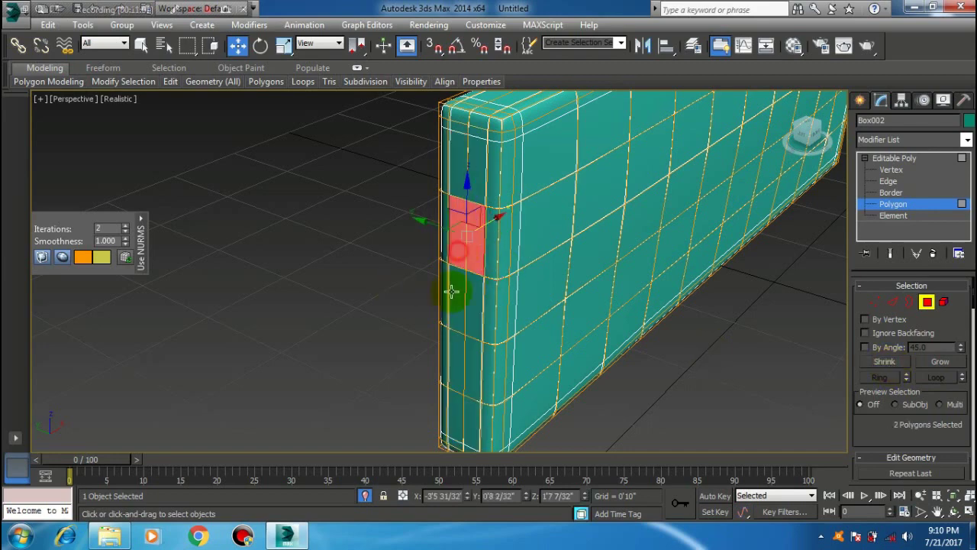
{"action": "left_click_drag", "start_coordinate": [479, 232], "coordinate": [462, 373]}
{"action": "left_click_drag", "start_coordinate": [481, 288], "coordinate": [480, 292]}
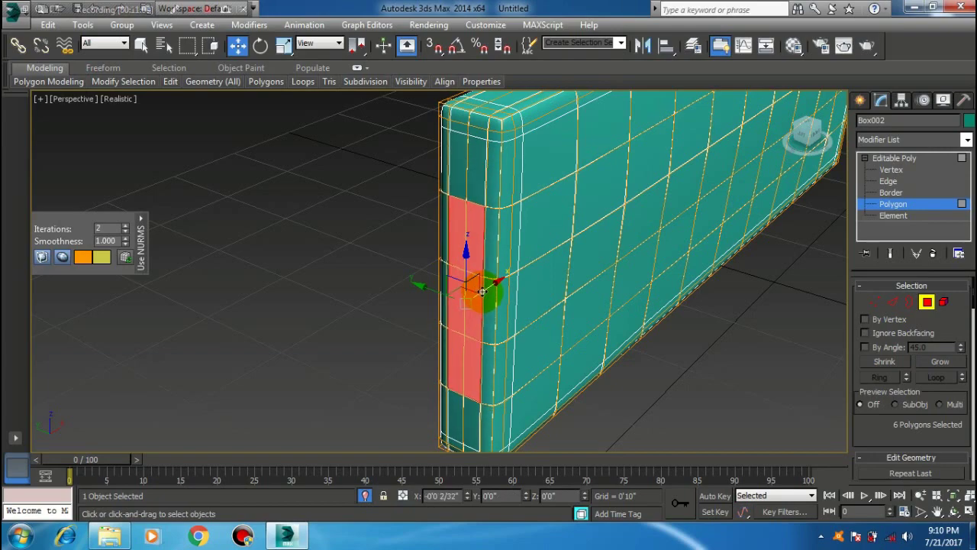
{"action": "mouse_move", "coordinate": [483, 283]}
{"action": "middle_mouse_down", "text": "alt"}
{"action": "mouse_move", "coordinate": [499, 294]}
{"action": "mouse_move", "coordinate": [491, 305]}
{"action": "mouse_move", "coordinate": [449, 291]}
{"action": "mouse_move", "coordinate": [499, 285]}
{"action": "mouse_move", "coordinate": [473, 280]}
{"action": "mouse_move", "coordinate": [497, 283]}
{"action": "middle_mouse_up", "text": "alt"}
Select the first polygons along the backrest's top edge
{"action": "middle_click_drag", "start_coordinate": [491, 330], "coordinate": [357, 306], "text": "alt"}
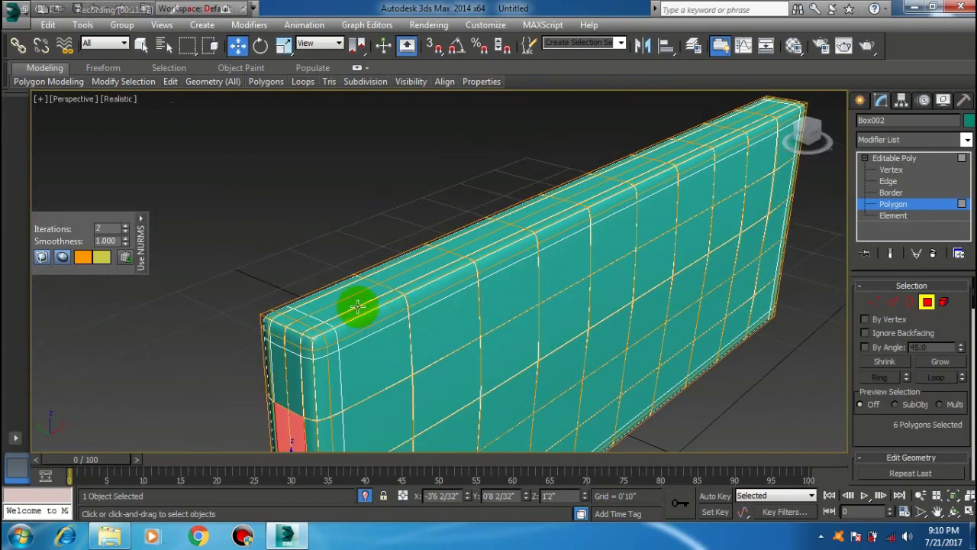
{"action": "left_click", "coordinate": [349, 303]}
{"action": "left_click", "coordinate": [393, 283], "text": "ctrl"}
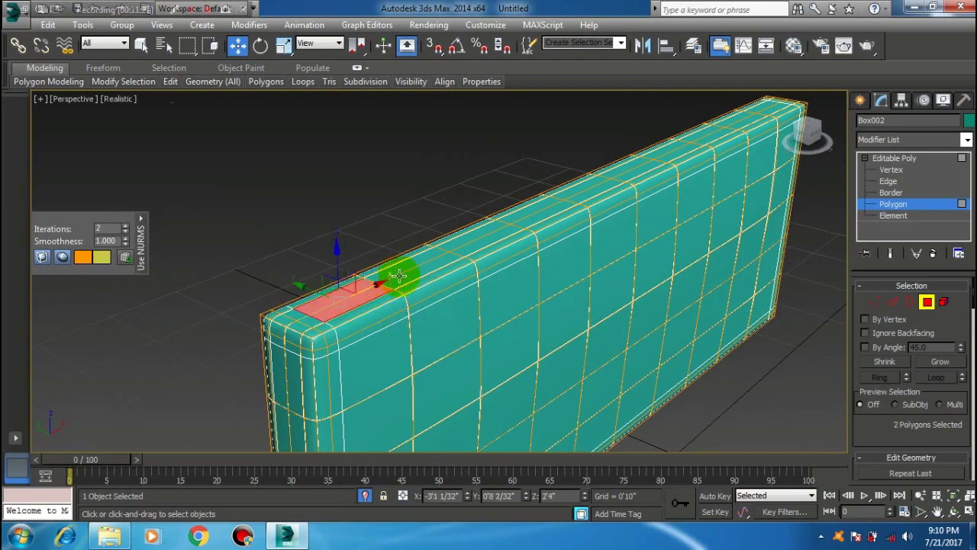
{"action": "left_click", "coordinate": [423, 276], "text": "ctrl"}
{"action": "left_click", "coordinate": [458, 256], "text": "ctrl"}
{"action": "left_click", "coordinate": [493, 237], "text": "ctrl"}
{"action": "left_click", "coordinate": [526, 222], "text": "ctrl"}
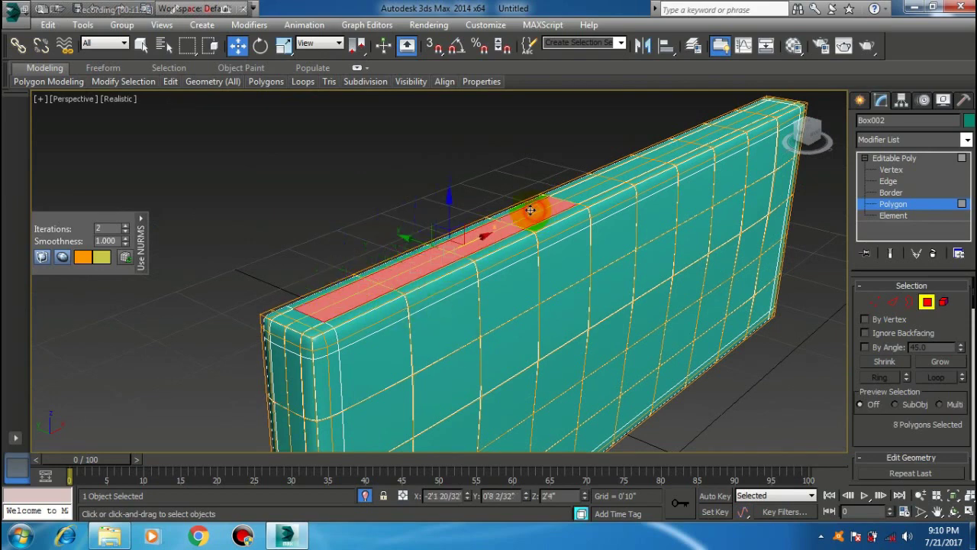
{"action": "left_click", "coordinate": [578, 193], "text": "ctrl"}
Extend the top-edge selection to the far end, for twenty polygons in total
{"action": "left_click", "coordinate": [623, 175], "text": "ctrl"}
{"action": "left_click", "coordinate": [647, 159], "text": "ctrl"}
{"action": "left_click", "coordinate": [672, 151], "text": "ctrl"}
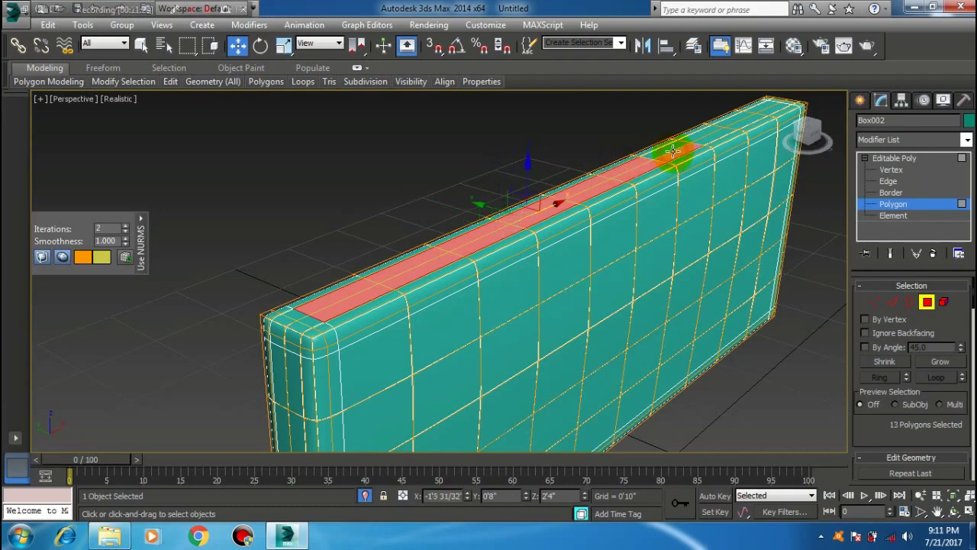
{"action": "left_click", "coordinate": [696, 136], "text": "ctrl"}
{"action": "left_click", "coordinate": [713, 131], "text": "ctrl"}
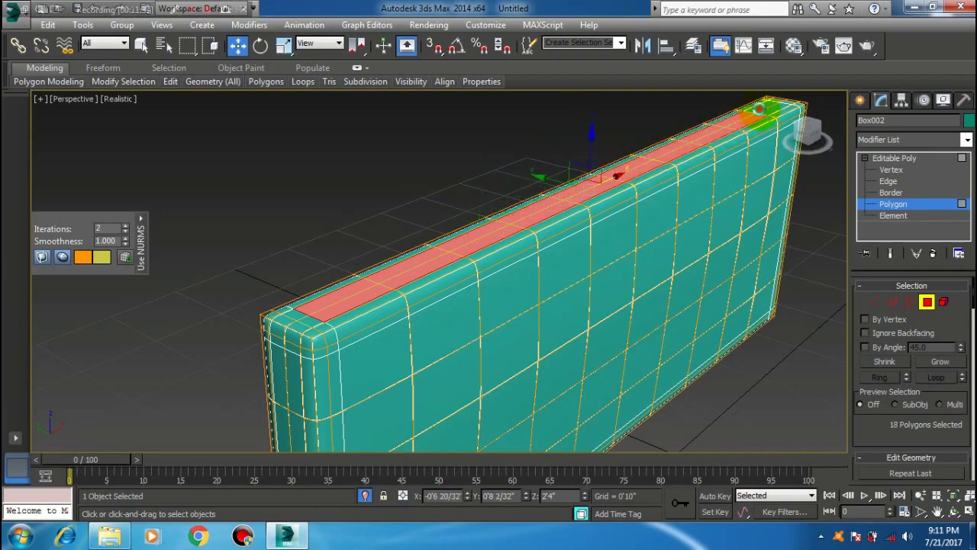
{"action": "left_click", "coordinate": [759, 109], "text": "ctrl"}
{"action": "middle_click_drag", "start_coordinate": [654, 159], "coordinate": [613, 158], "text": "alt"}
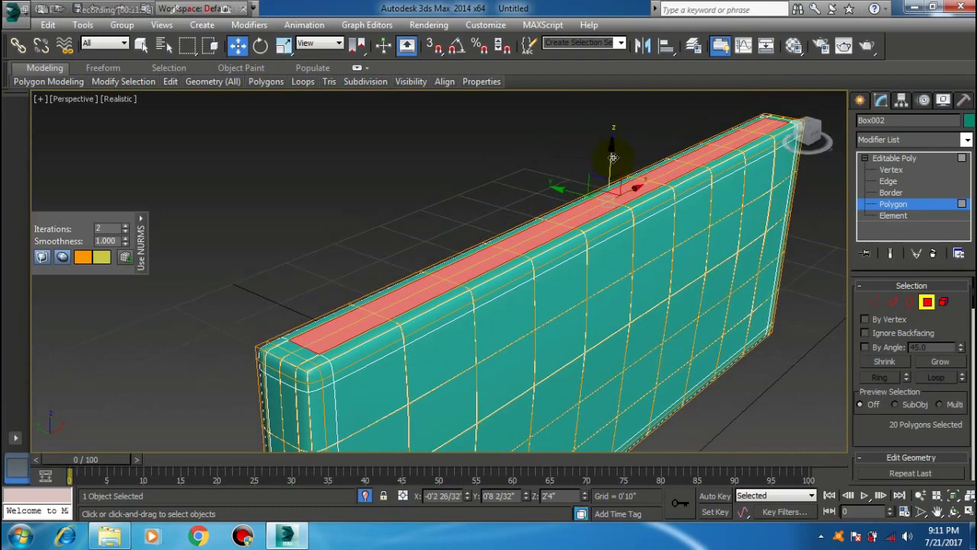
{"action": "left_click_drag", "start_coordinate": [613, 157], "coordinate": [613, 158]}
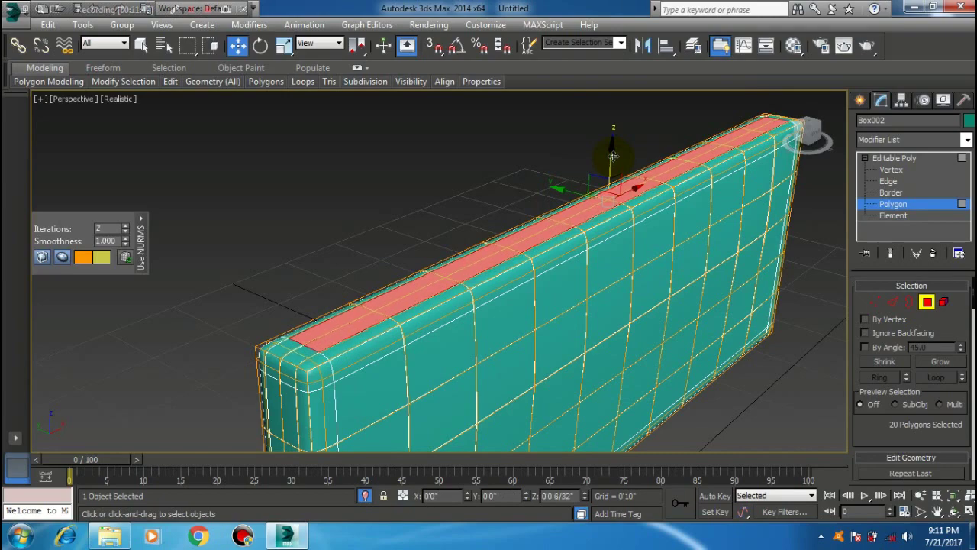
{"action": "mouse_move", "coordinate": [580, 288]}
{"action": "middle_mouse_down", "text": "alt"}
{"action": "mouse_move", "coordinate": [503, 282]}
{"action": "mouse_move", "coordinate": [493, 312]}
{"action": "mouse_move", "coordinate": [471, 290]}
{"action": "mouse_move", "coordinate": [488, 207]}
{"action": "mouse_move", "coordinate": [513, 221]}
{"action": "mouse_move", "coordinate": [499, 290]}
{"action": "mouse_move", "coordinate": [519, 204]}
{"action": "middle_mouse_up", "text": "alt"}
{"action": "mouse_move", "coordinate": [588, 270]}
{"action": "middle_mouse_down", "text": "alt"}
{"action": "mouse_move", "coordinate": [562, 251]}
{"action": "mouse_move", "coordinate": [559, 304]}
{"action": "middle_mouse_up", "text": "alt"}
In Front view, deselect both ends of the top strip, leaving twelve polygons selected
{"action": "key", "text": "f"}
{"action": "key", "text": "z"}
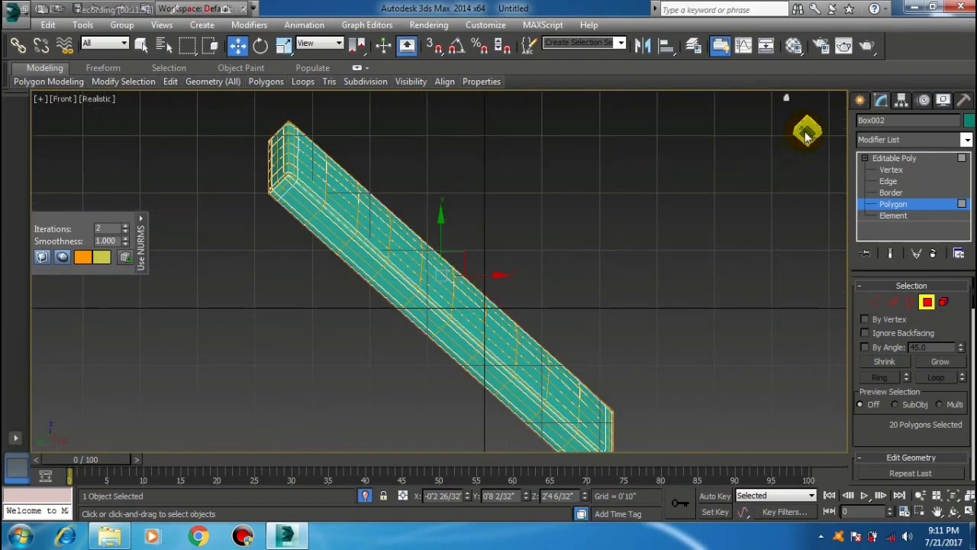
{"action": "left_click_drag", "start_coordinate": [807, 136], "coordinate": [822, 135]}
{"action": "left_click", "coordinate": [809, 120]}
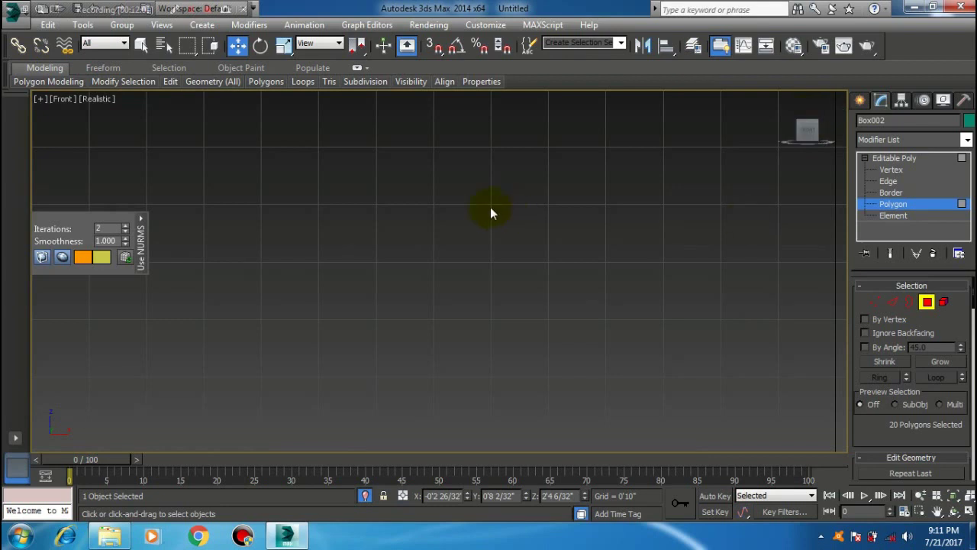
{"action": "scroll", "coordinate": [489, 221], "scroll_direction": "down", "scroll_amount": 3}
{"action": "scroll", "coordinate": [595, 266], "scroll_direction": "down", "scroll_amount": 2}
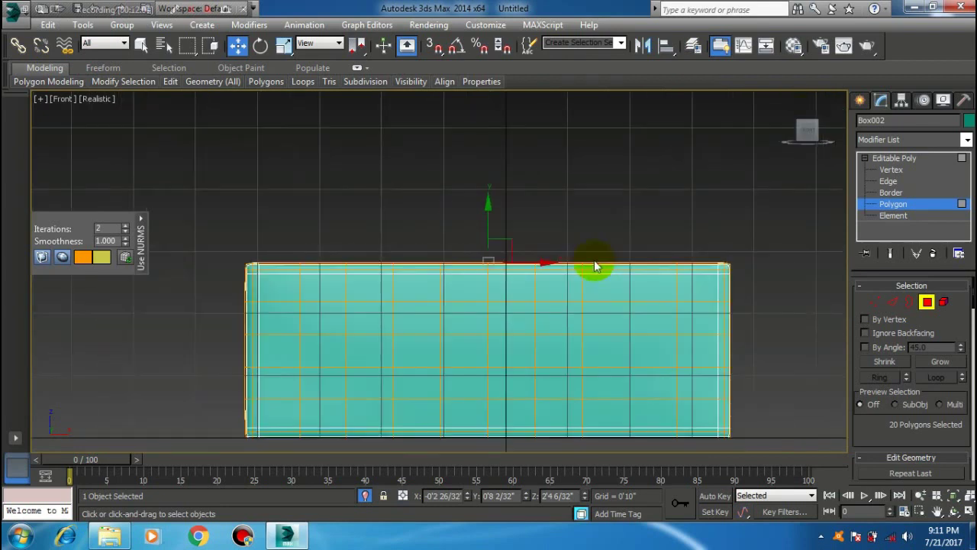
{"action": "left_click", "coordinate": [656, 317], "text": "alt"}
{"action": "left_click_drag", "start_coordinate": [329, 314], "coordinate": [335, 313], "text": "alt"}
{"action": "mouse_move", "coordinate": [475, 262]}
{"action": "middle_mouse_down", "text": "alt"}
{"action": "mouse_move", "coordinate": [458, 270]}
{"action": "mouse_move", "coordinate": [485, 334]}
{"action": "mouse_move", "coordinate": [620, 216]}
{"action": "middle_mouse_up", "text": "alt"}
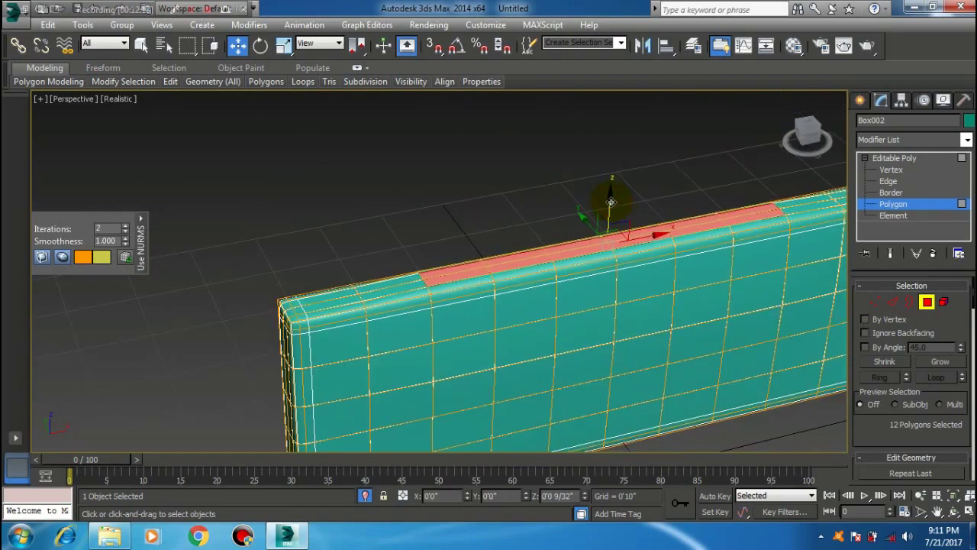
{"action": "mouse_move", "coordinate": [574, 299]}
{"action": "middle_mouse_down", "text": "alt"}
{"action": "mouse_move", "coordinate": [541, 287]}
{"action": "mouse_move", "coordinate": [517, 257]}
{"action": "mouse_move", "coordinate": [545, 308]}
{"action": "mouse_move", "coordinate": [507, 301]}
{"action": "middle_mouse_up", "text": "alt"}
{"action": "scroll", "coordinate": [507, 300], "scroll_direction": "down", "scroll_amount": 3}
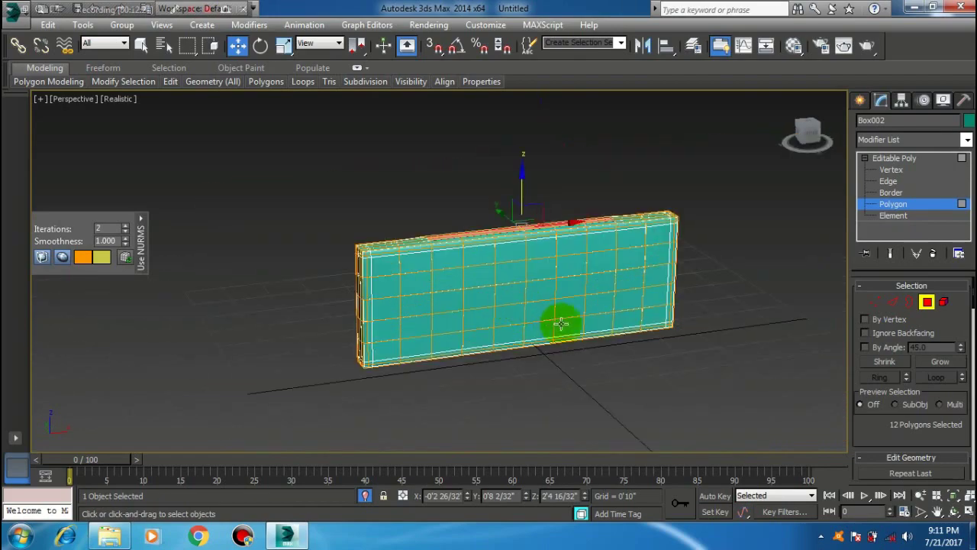
Return to the Editable Poly object level and start a Standard Primitives Box
{"action": "left_click", "coordinate": [892, 158]}
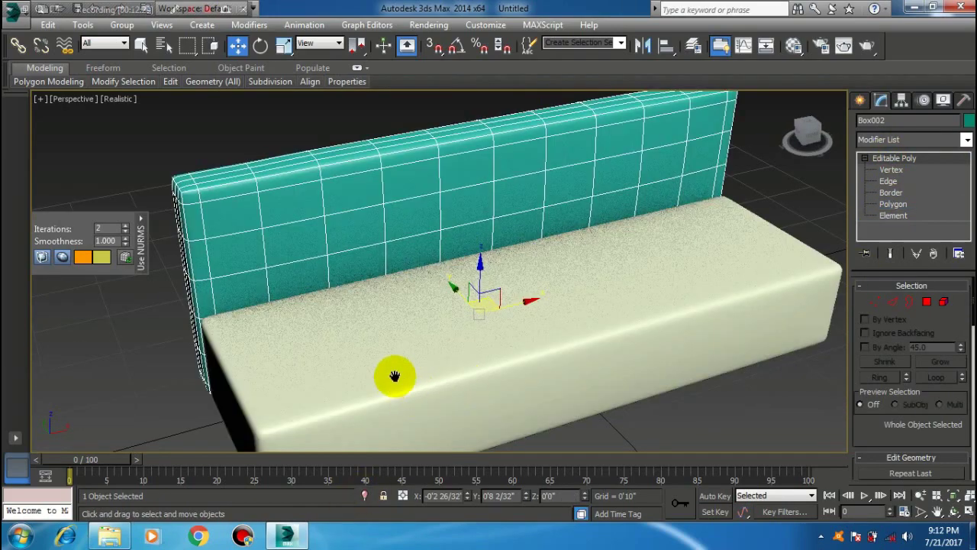
{"action": "mouse_move", "coordinate": [406, 369]}
{"action": "middle_mouse_down", "text": "alt"}
{"action": "mouse_move", "coordinate": [491, 373]}
{"action": "mouse_move", "coordinate": [434, 360]}
{"action": "mouse_move", "coordinate": [458, 351]}
{"action": "mouse_move", "coordinate": [403, 360]}
{"action": "mouse_move", "coordinate": [330, 314]}
{"action": "middle_mouse_up", "text": "alt"}
{"action": "left_click", "coordinate": [860, 100]}
{"action": "left_click", "coordinate": [885, 191]}
Draw a new box beside the seat and set its length to 2'5"
{"action": "mouse_move", "coordinate": [306, 284]}
{"action": "left_mouse_down"}
{"action": "mouse_move", "coordinate": [308, 410]}
{"action": "mouse_move", "coordinate": [338, 425]}
{"action": "left_mouse_up"}
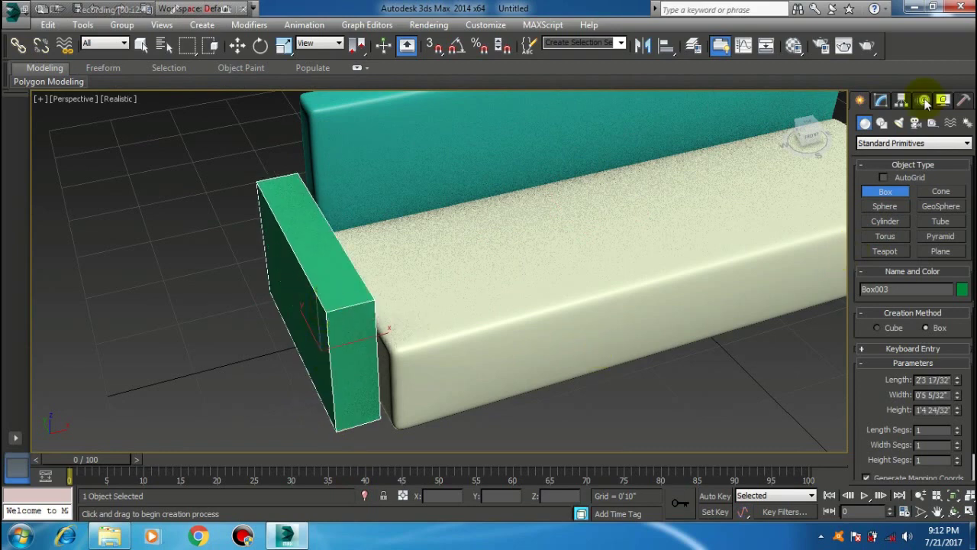
{"action": "left_click", "coordinate": [881, 100]}
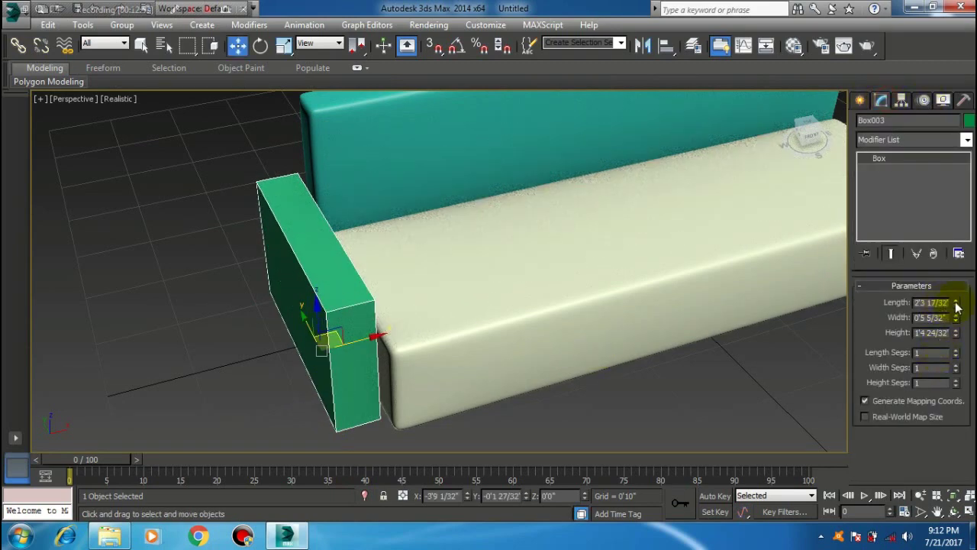
{"action": "right_click", "coordinate": [954, 303]}
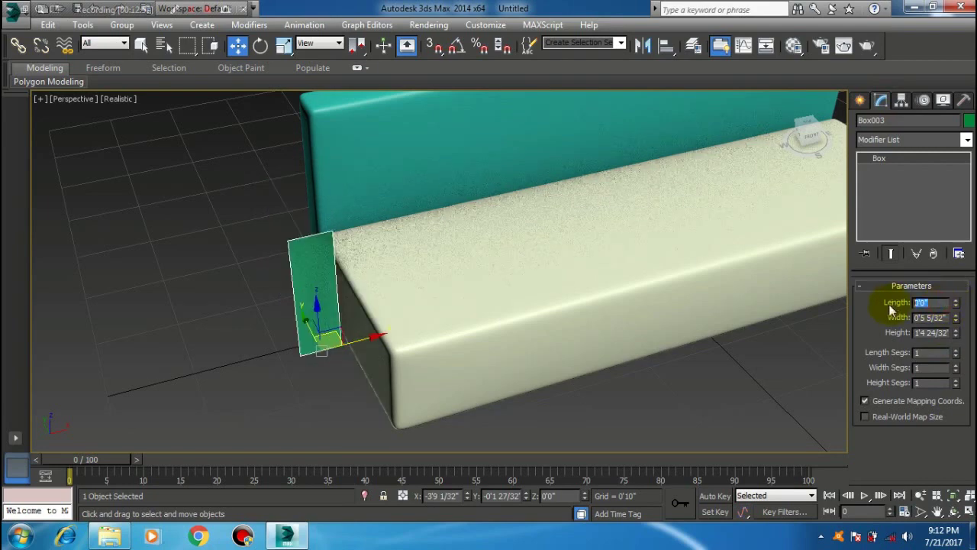
{"action": "type", "text": "'5"}
{"action": "key", "text": "Return"}
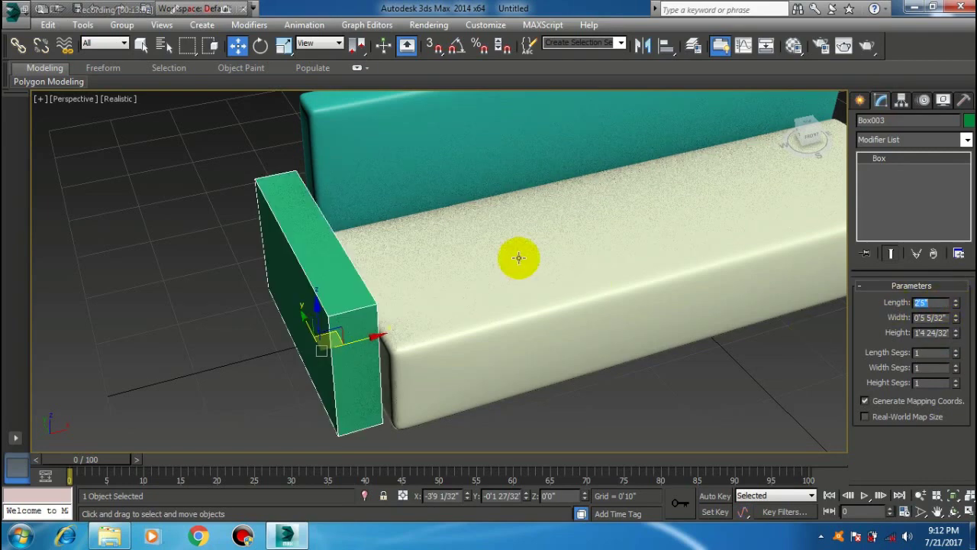
In Top view, move the armrest snugly against the seat's end
{"action": "key", "text": "t"}
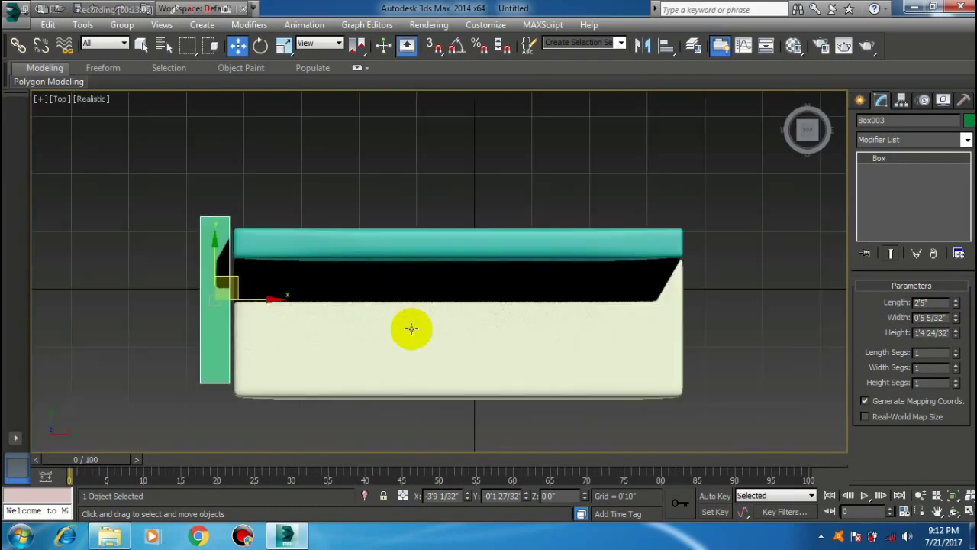
{"action": "scroll", "coordinate": [488, 297], "scroll_direction": "down", "scroll_amount": 2}
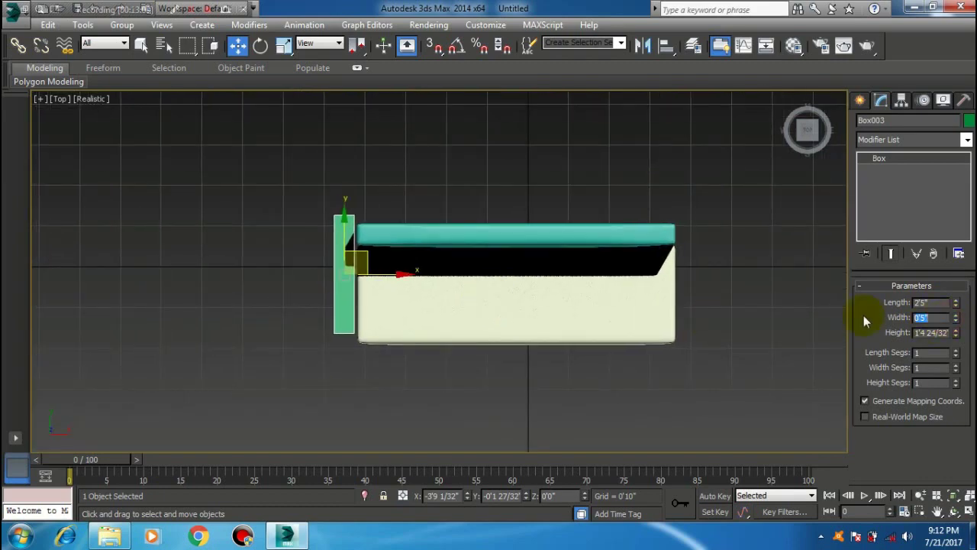
{"action": "scroll", "coordinate": [463, 304], "scroll_direction": "up", "scroll_amount": 2}
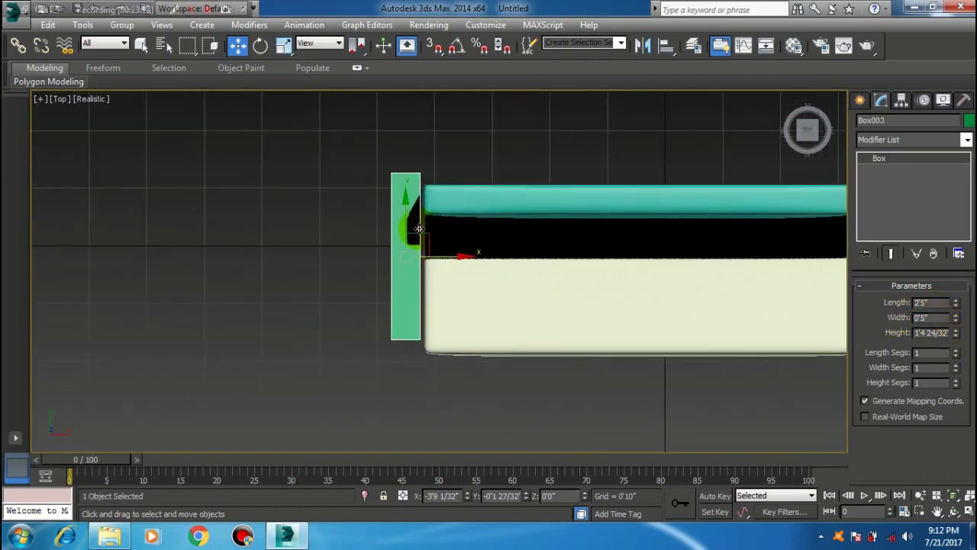
{"action": "left_click_drag", "start_coordinate": [409, 216], "coordinate": [406, 231]}
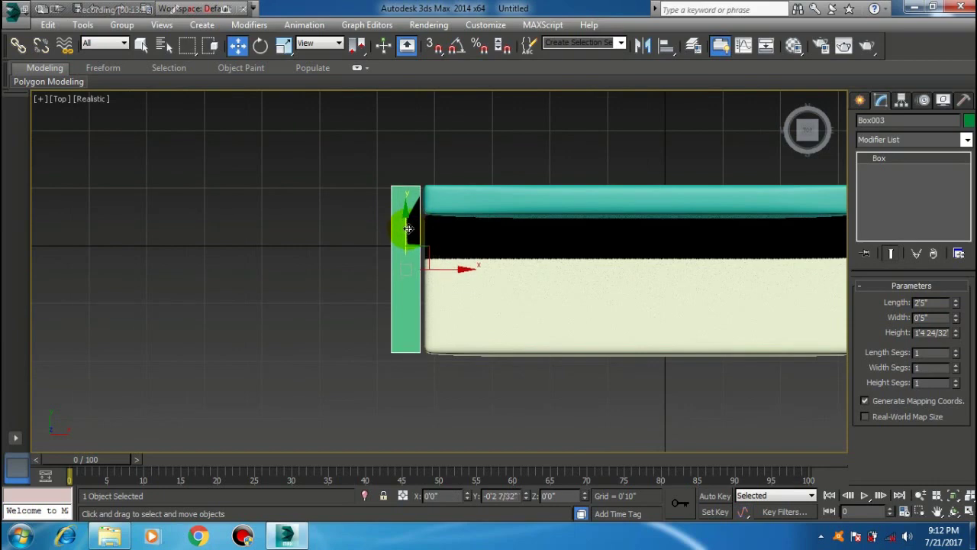
{"action": "left_click_drag", "start_coordinate": [456, 272], "coordinate": [460, 271]}
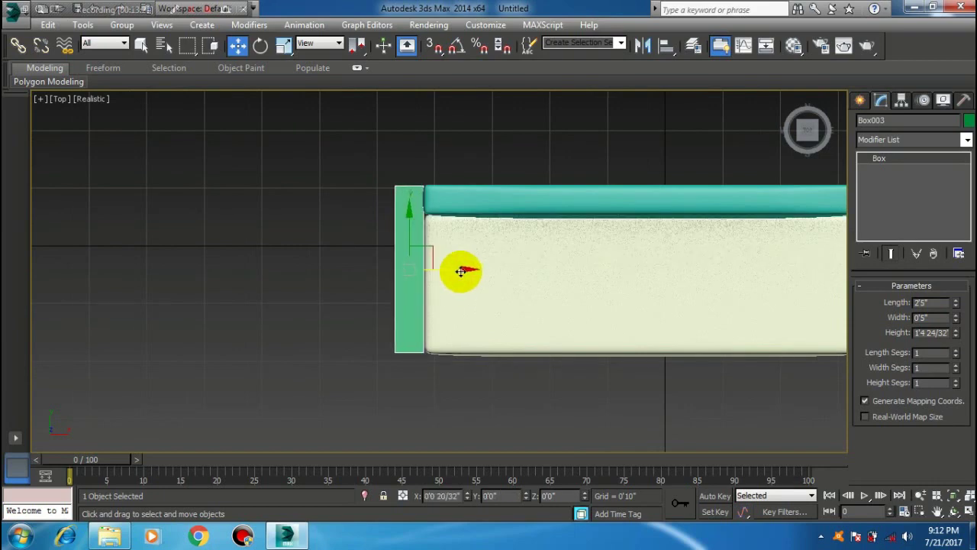
Set the armrest height to 1'9" and check it in perspective
{"action": "key", "text": "p"}
{"action": "mouse_move", "coordinate": [481, 333]}
{"action": "middle_mouse_down", "text": "alt"}
{"action": "mouse_move", "coordinate": [527, 251]}
{"action": "mouse_move", "coordinate": [486, 237]}
{"action": "mouse_move", "coordinate": [451, 209]}
{"action": "middle_mouse_up", "text": "alt"}
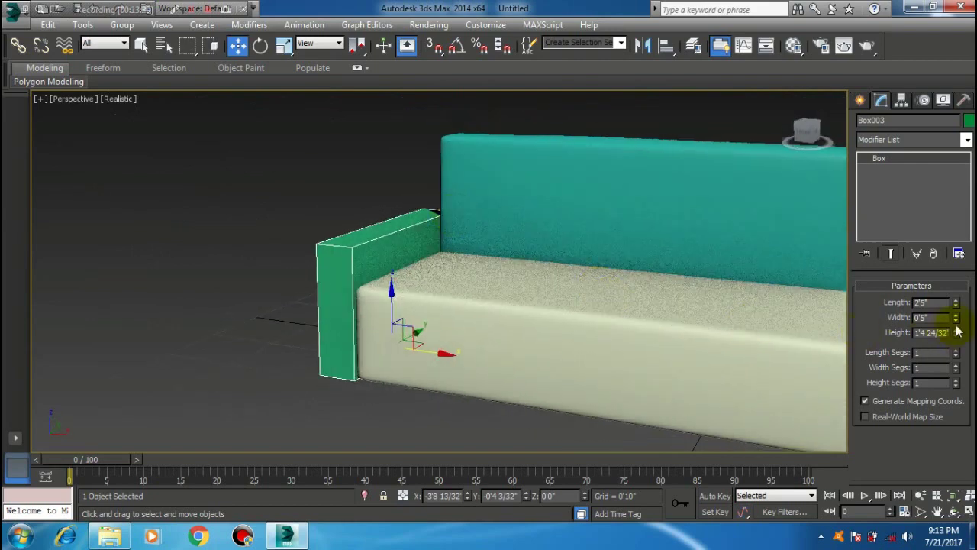
{"action": "left_click_drag", "start_coordinate": [958, 334], "coordinate": [954, 319]}
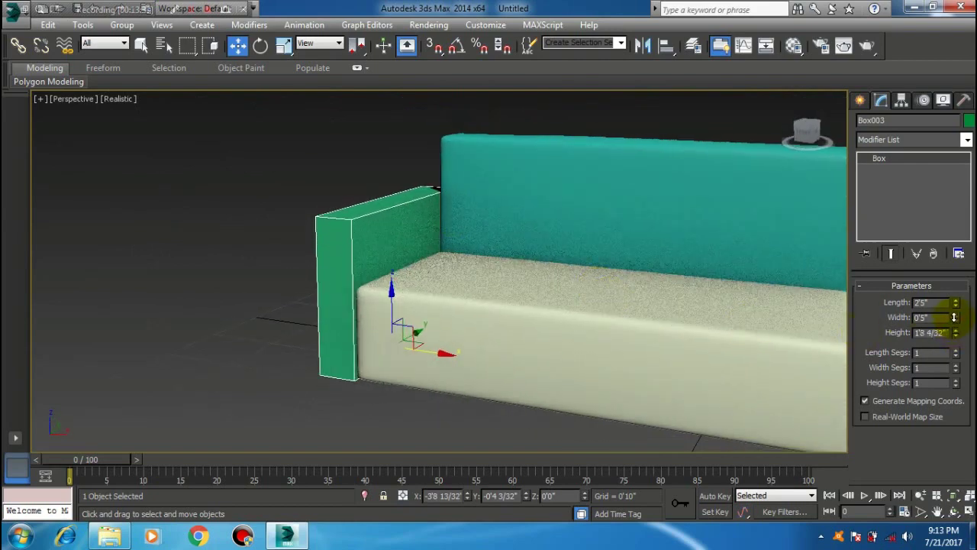
{"action": "right_click", "coordinate": [956, 336]}
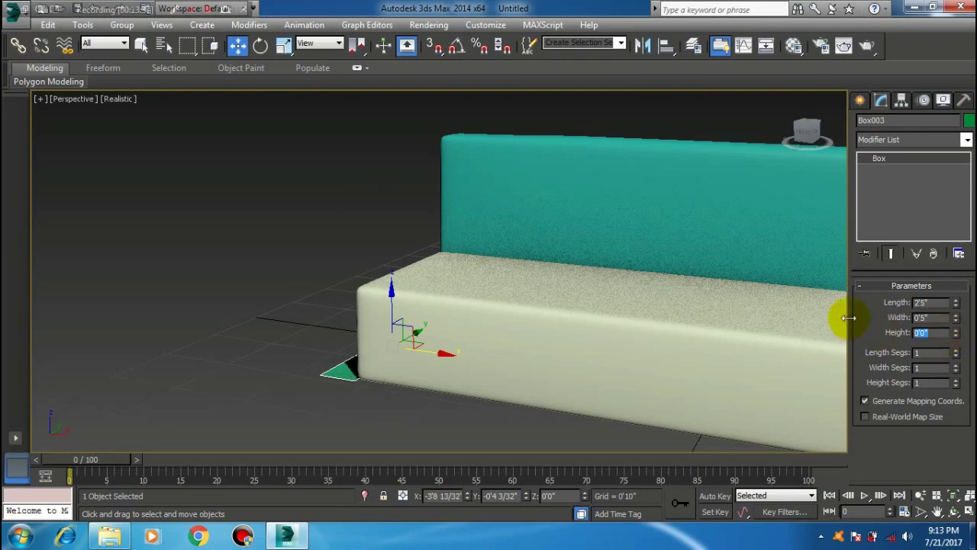
{"action": "type", "text": "0"}
{"action": "key", "text": "Return"}
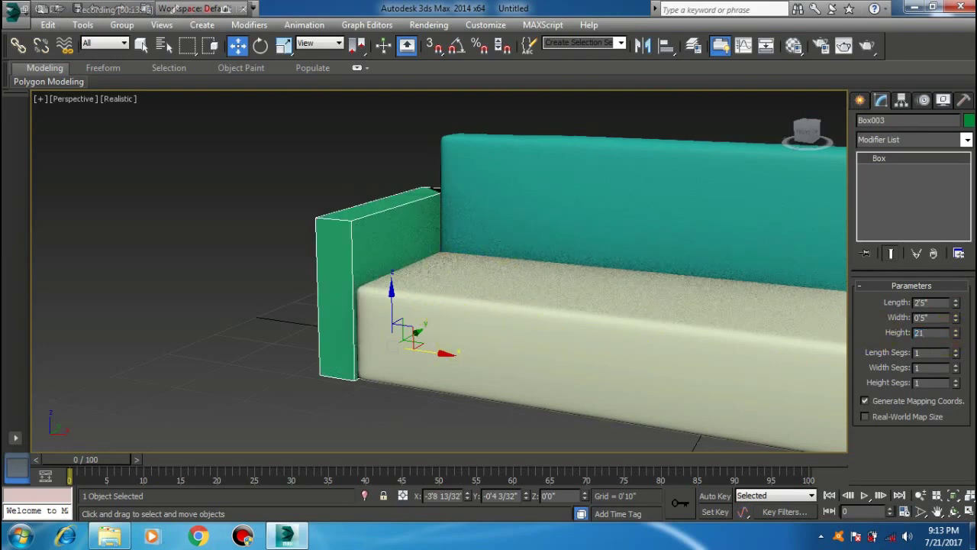
{"action": "key", "text": "Return"}
{"action": "middle_click_drag", "start_coordinate": [407, 270], "coordinate": [469, 277], "text": "alt"}
Isolate the armrest, convert it to an Editable Poly and enter Edge mode
{"action": "left_click", "coordinate": [364, 496]}
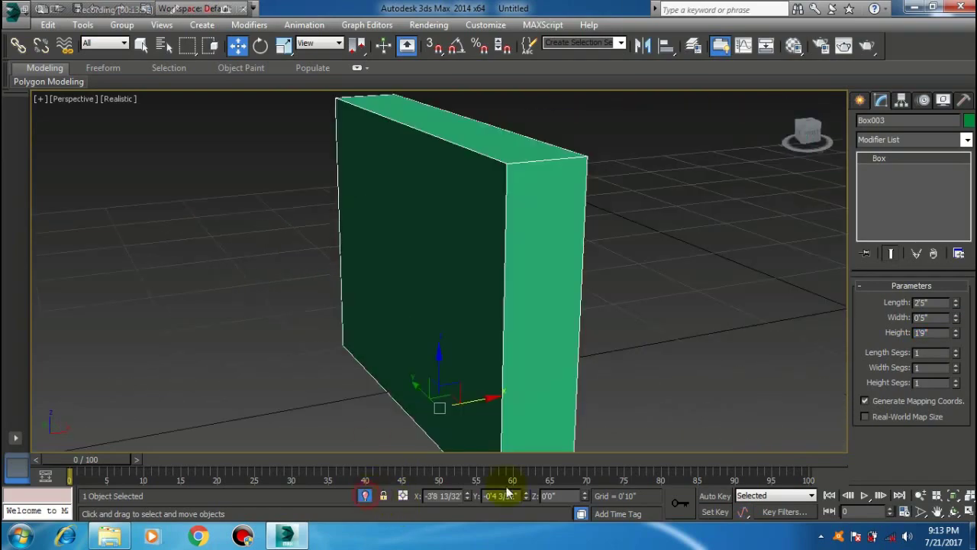
{"action": "right_click", "coordinate": [524, 294]}
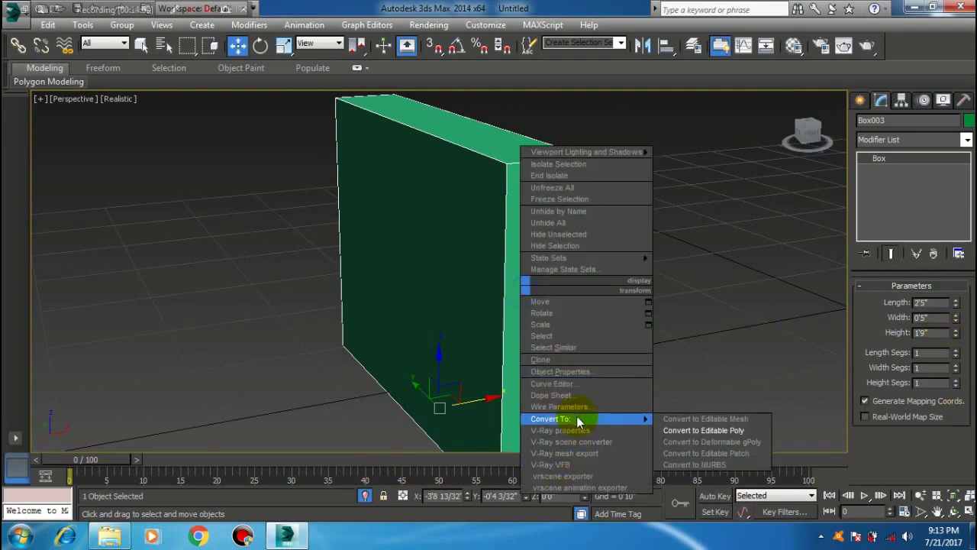
{"action": "left_click", "coordinate": [709, 426]}
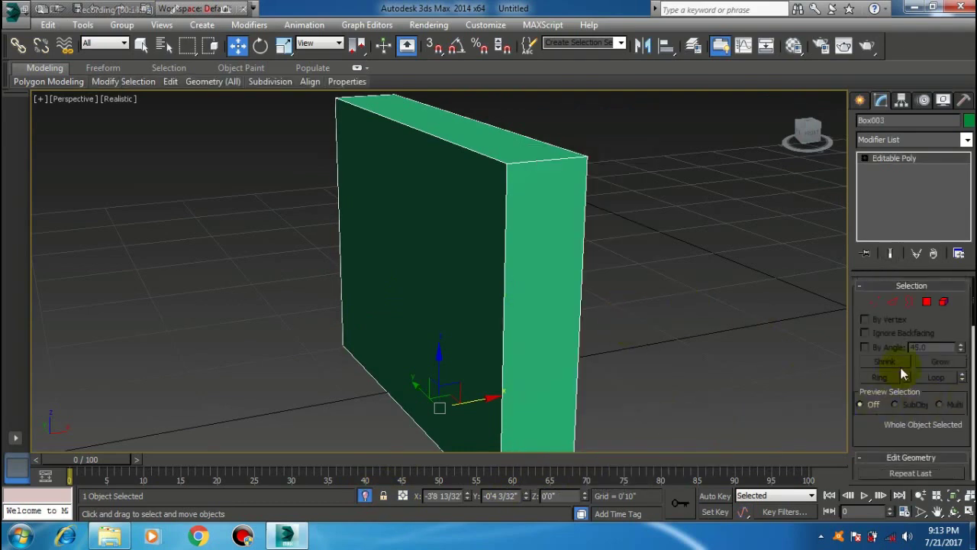
{"action": "key", "text": "2"}
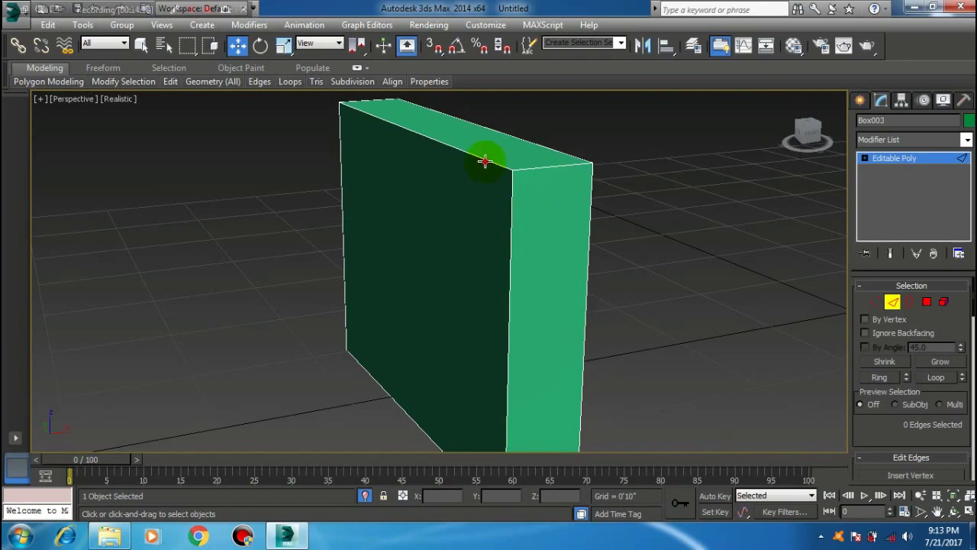
Ring the top edge and connect two edges pinched toward the armrest's ends
{"action": "left_click", "coordinate": [484, 160]}
{"action": "left_click", "coordinate": [879, 376]}
{"action": "right_click", "coordinate": [600, 295]}
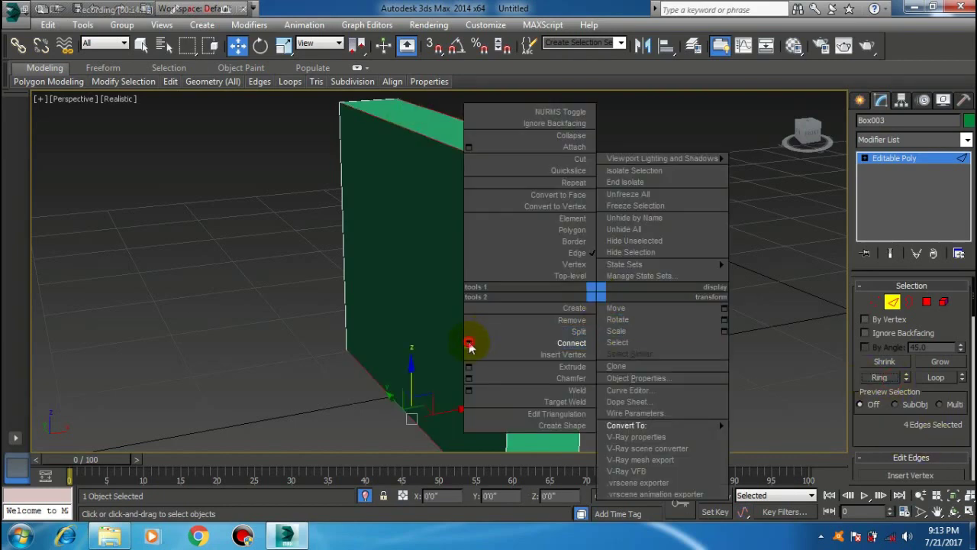
{"action": "left_click", "coordinate": [469, 343]}
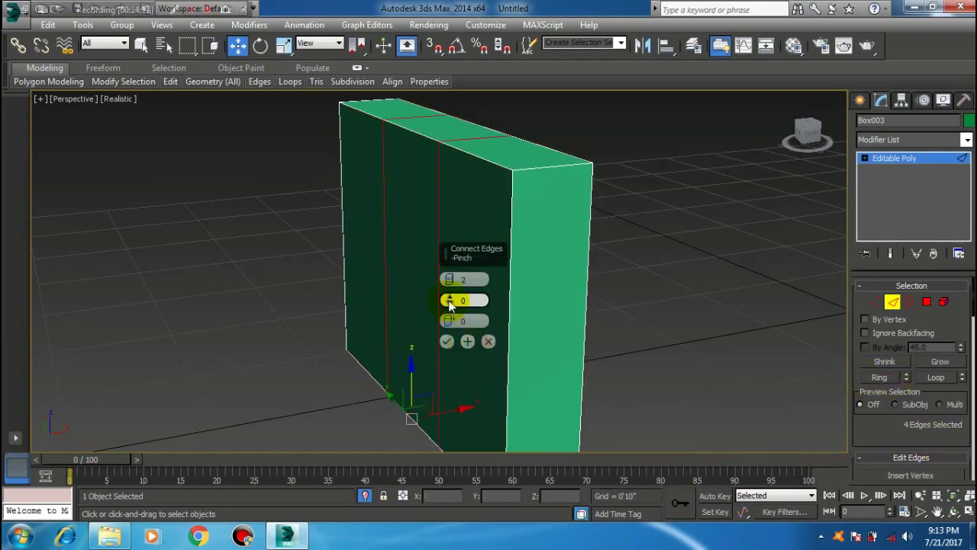
{"action": "left_click_drag", "start_coordinate": [448, 304], "coordinate": [463, 100]}
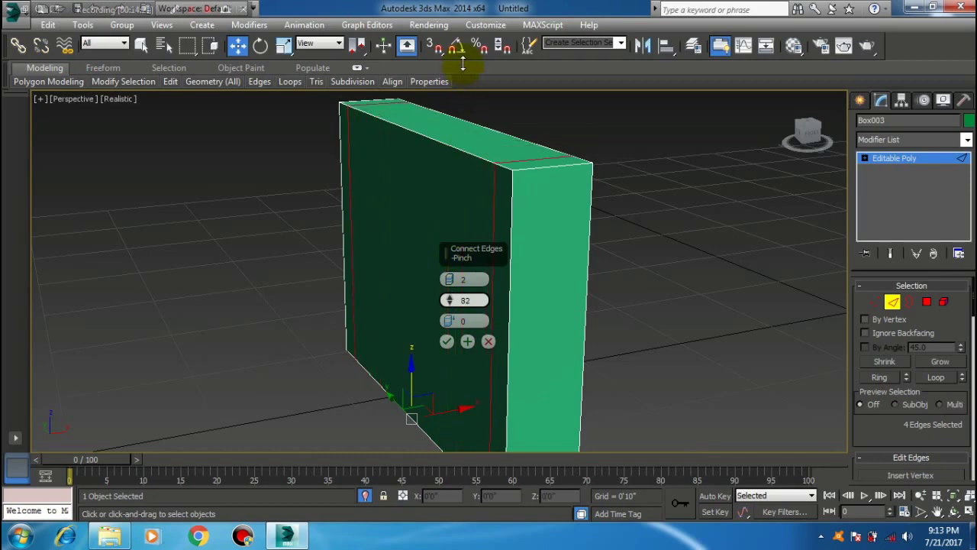
{"action": "middle_click_drag", "start_coordinate": [308, 277], "coordinate": [432, 283], "text": "alt"}
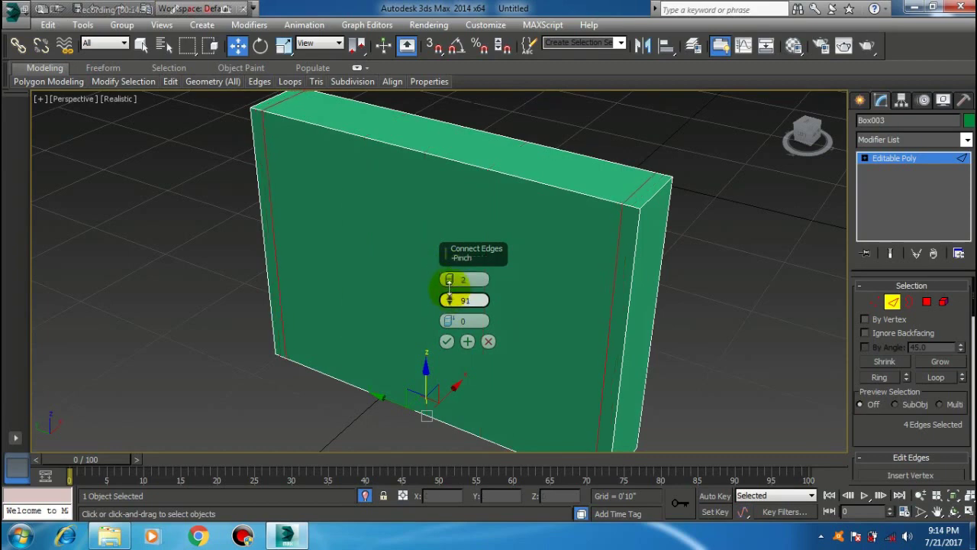
{"action": "left_click", "coordinate": [446, 341]}
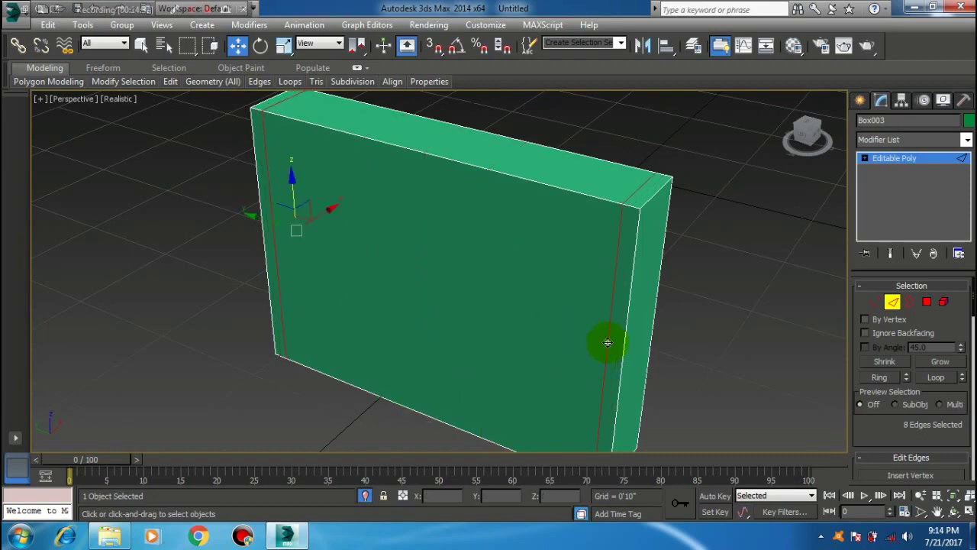
Connect another edge ring with a second pair of pinched support edges
{"action": "middle_click_drag", "start_coordinate": [607, 342], "coordinate": [574, 342], "text": "alt"}
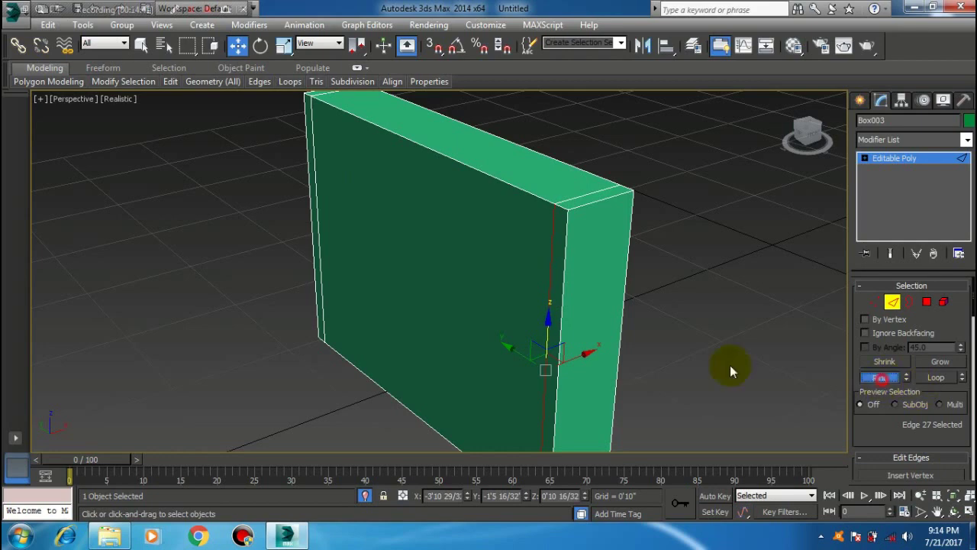
{"action": "right_click", "coordinate": [419, 305]}
{"action": "left_click", "coordinate": [291, 356]}
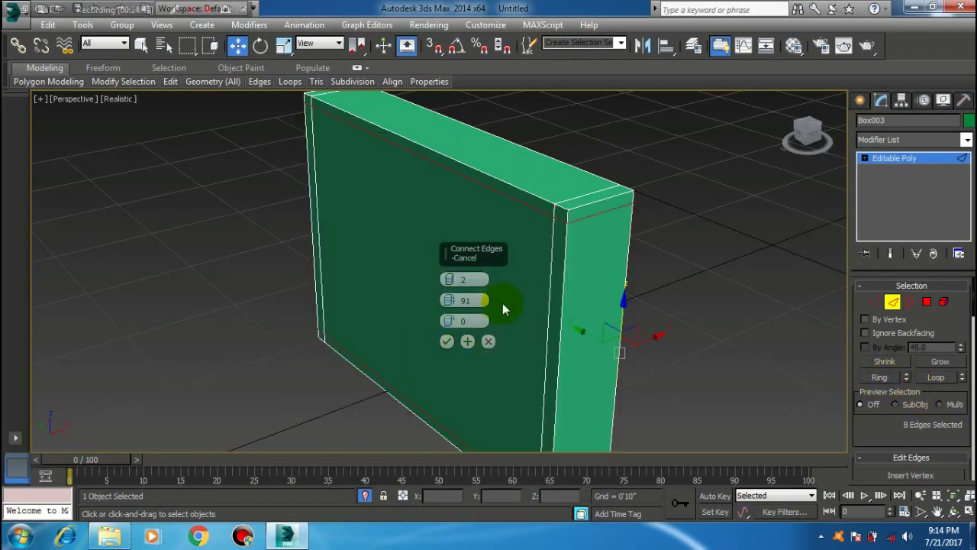
{"action": "left_click", "coordinate": [447, 342]}
{"action": "left_click", "coordinate": [593, 210]}
Ring the selected top edge and connect it with a less tightly pinched edge pair
{"action": "left_click", "coordinate": [883, 379]}
{"action": "right_click", "coordinate": [580, 279]}
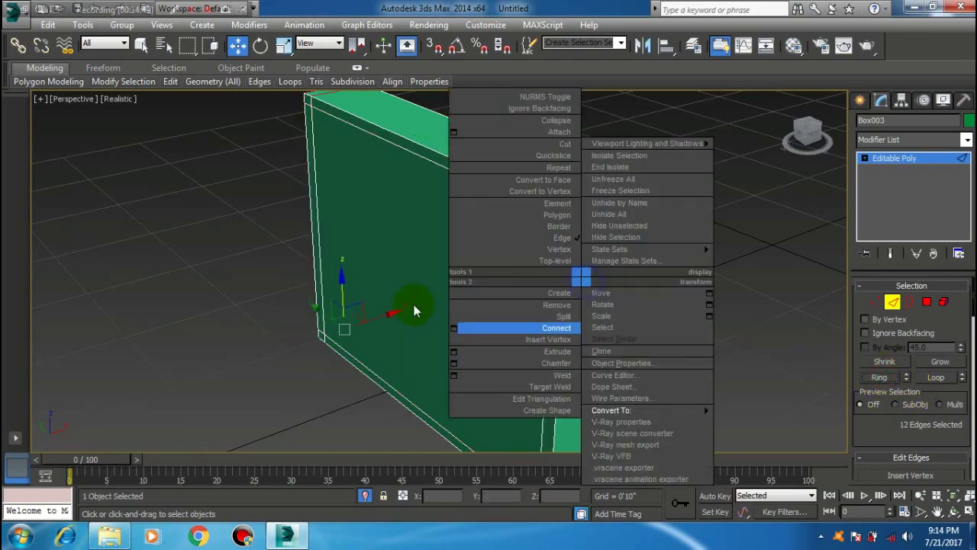
{"action": "left_click", "coordinate": [458, 327]}
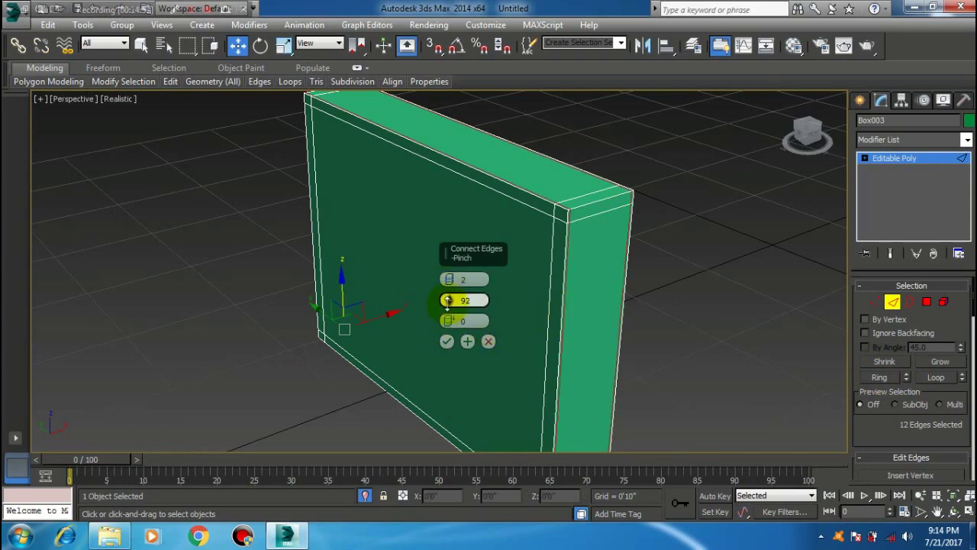
{"action": "left_click_drag", "start_coordinate": [448, 301], "coordinate": [459, 393]}
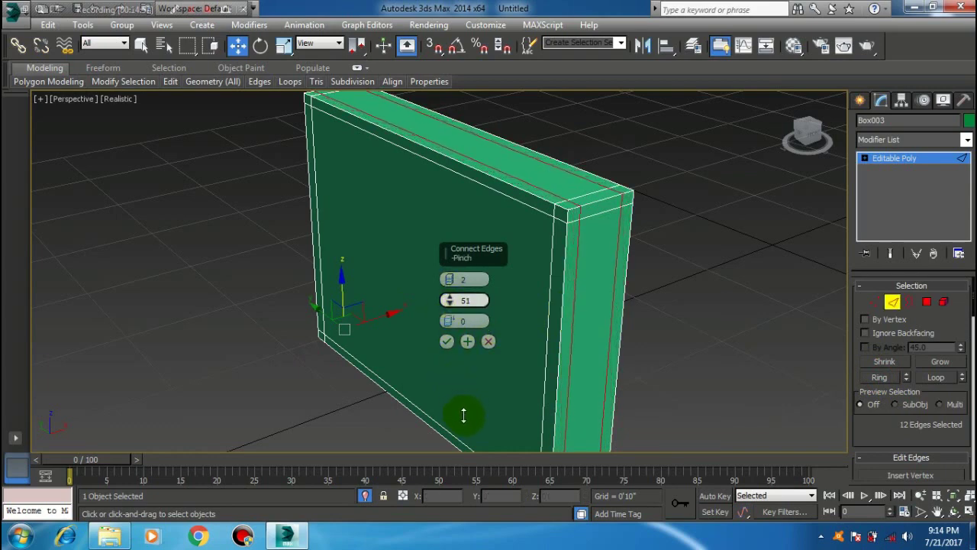
{"action": "left_click", "coordinate": [447, 341]}
{"action": "mouse_move", "coordinate": [562, 344]}
{"action": "middle_mouse_down", "text": "alt"}
{"action": "mouse_move", "coordinate": [419, 323]}
{"action": "mouse_move", "coordinate": [463, 347]}
{"action": "mouse_move", "coordinate": [589, 334]}
{"action": "mouse_move", "coordinate": [508, 310]}
{"action": "mouse_move", "coordinate": [535, 305]}
{"action": "middle_mouse_up", "text": "alt"}
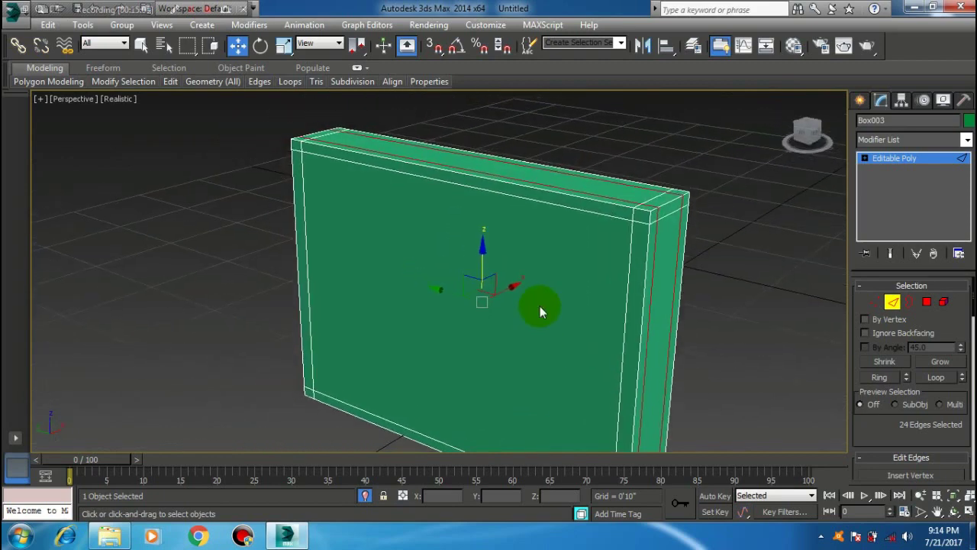
Ring the 12 front-top edges and connect them into vertical edge loops
{"action": "left_click", "coordinate": [462, 195]}
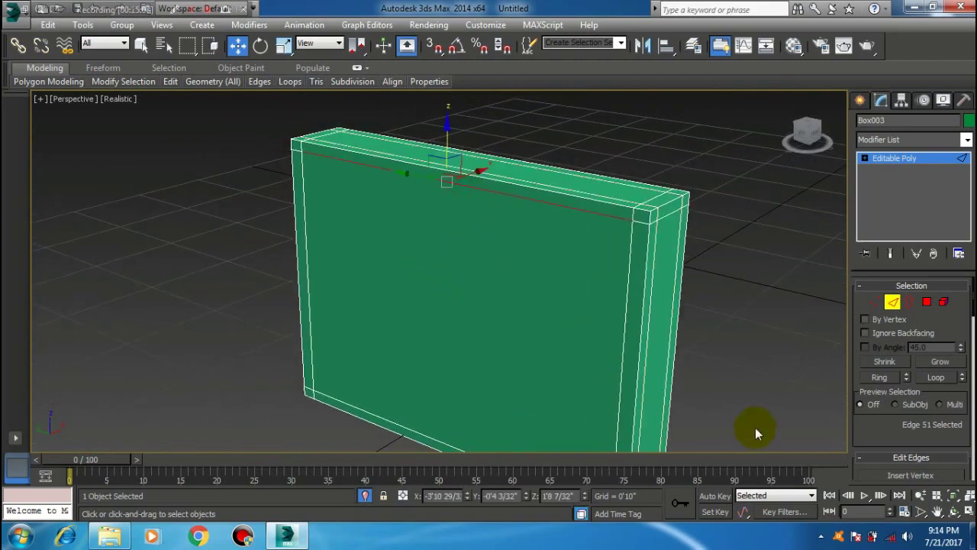
{"action": "left_click", "coordinate": [882, 379]}
{"action": "right_click", "coordinate": [458, 284]}
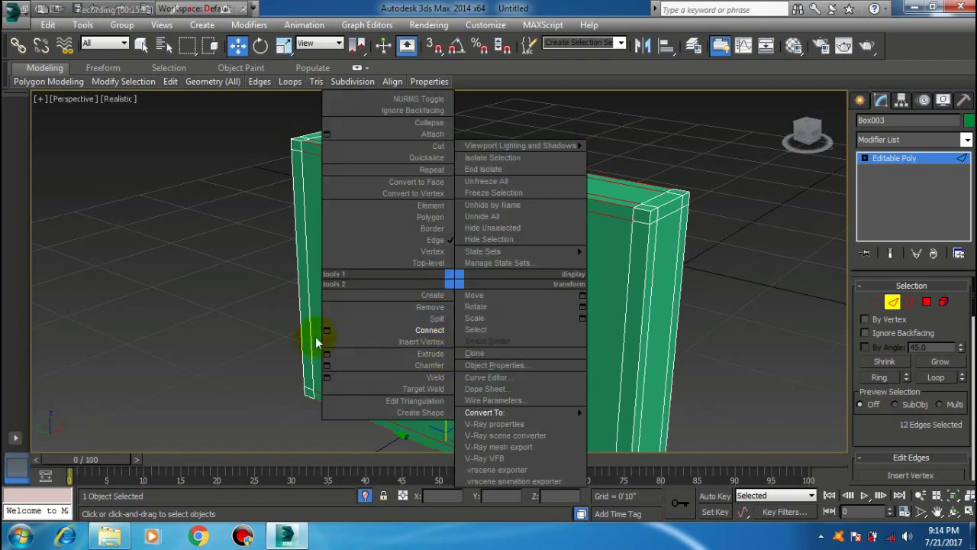
{"action": "left_click", "coordinate": [326, 334]}
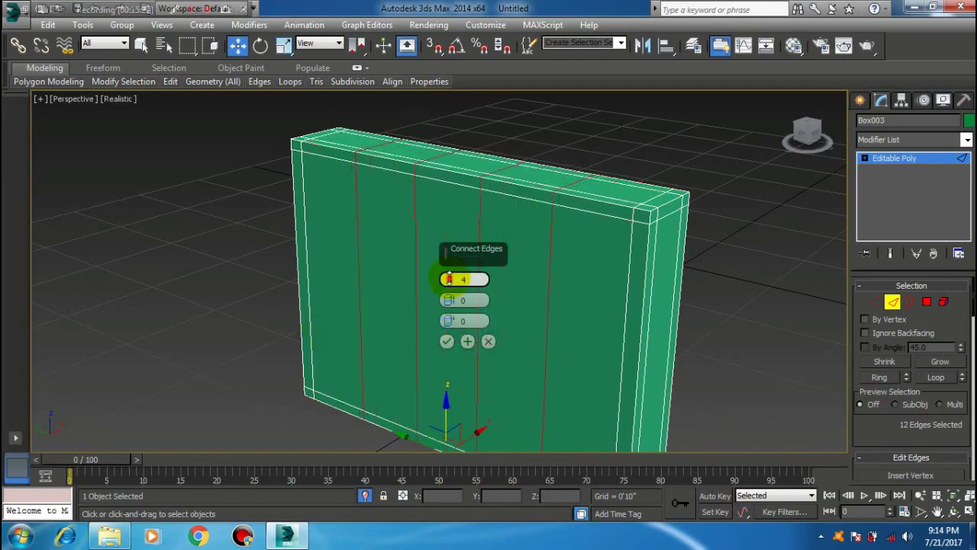
{"action": "left_click_drag", "start_coordinate": [452, 278], "coordinate": [452, 272]}
{"action": "left_click", "coordinate": [447, 341]}
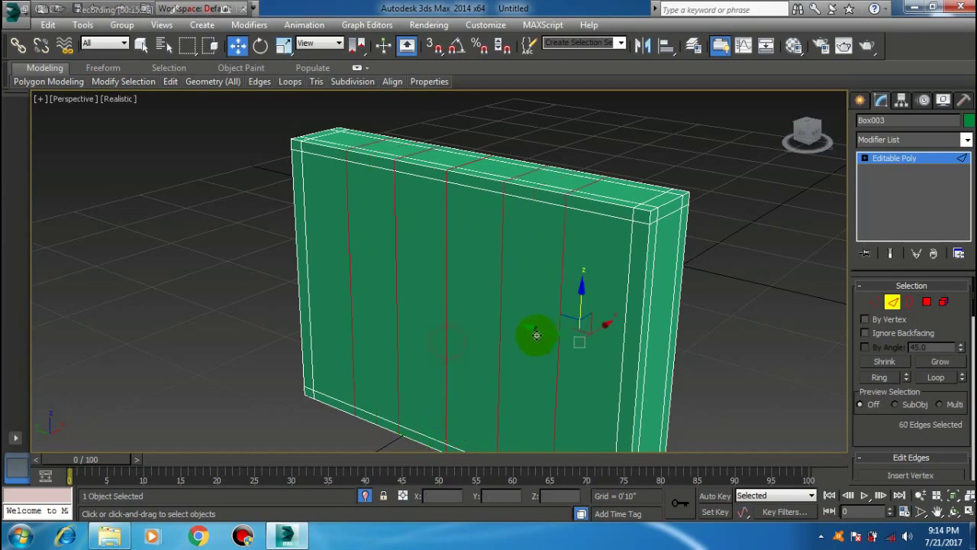
Ring the edges around the box and connect them into horizontal edge loops
{"action": "left_click", "coordinate": [879, 377]}
{"action": "right_click", "coordinate": [531, 313]}
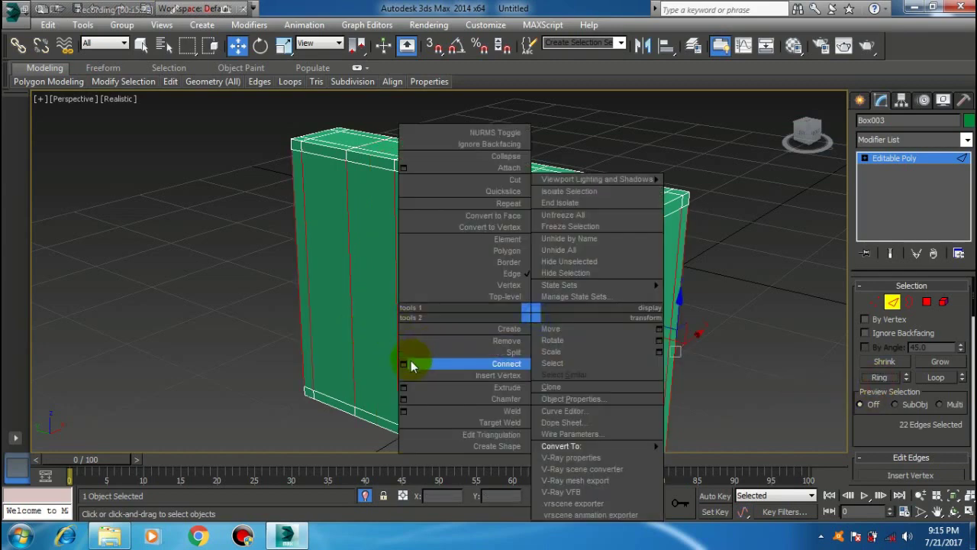
{"action": "left_click", "coordinate": [411, 366]}
{"action": "left_click", "coordinate": [447, 341]}
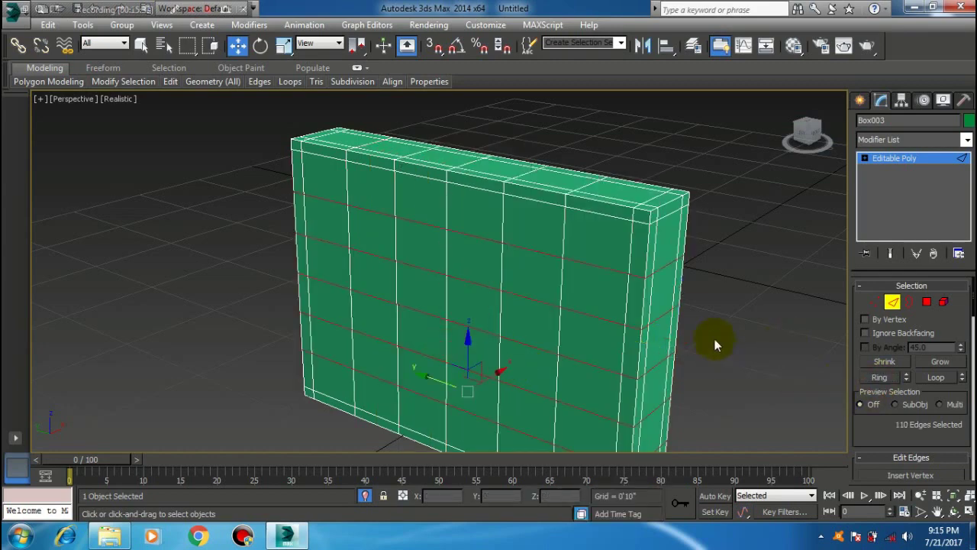
{"action": "mouse_move", "coordinate": [713, 346]}
{"action": "middle_mouse_down", "text": "alt"}
{"action": "mouse_move", "coordinate": [632, 366]}
{"action": "mouse_move", "coordinate": [639, 374]}
{"action": "mouse_move", "coordinate": [580, 326]}
{"action": "mouse_move", "coordinate": [585, 301]}
{"action": "mouse_move", "coordinate": [575, 353]}
{"action": "mouse_move", "coordinate": [549, 345]}
{"action": "mouse_move", "coordinate": [632, 406]}
{"action": "middle_mouse_up", "text": "alt"}
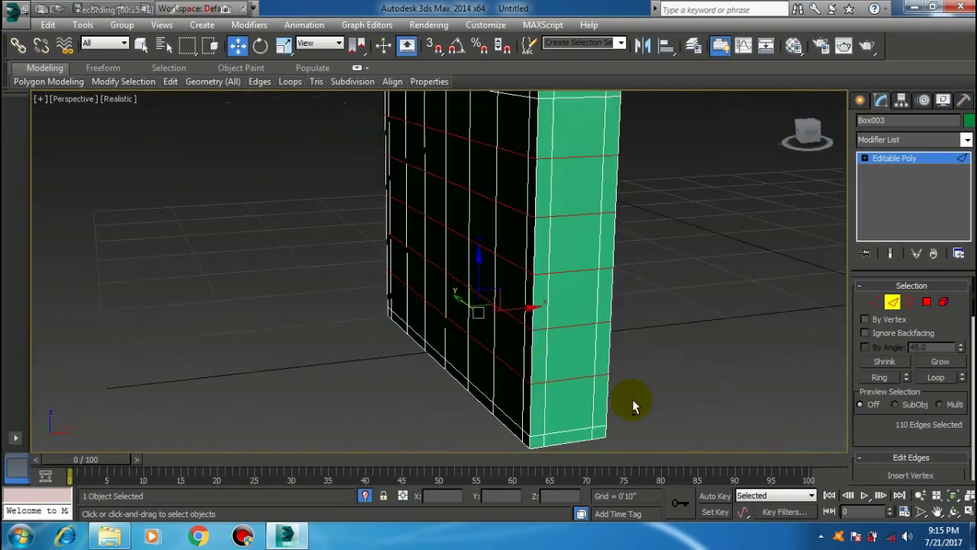
Turn on Use NURMS Subdivision to smooth the box
{"action": "scroll", "coordinate": [890, 366], "scroll_direction": "down", "scroll_amount": 5}
{"action": "scroll", "coordinate": [893, 366], "scroll_direction": "down", "scroll_amount": 5}
{"action": "scroll", "coordinate": [894, 366], "scroll_direction": "down", "scroll_amount": 5}
{"action": "scroll", "coordinate": [895, 370], "scroll_direction": "down", "scroll_amount": 1}
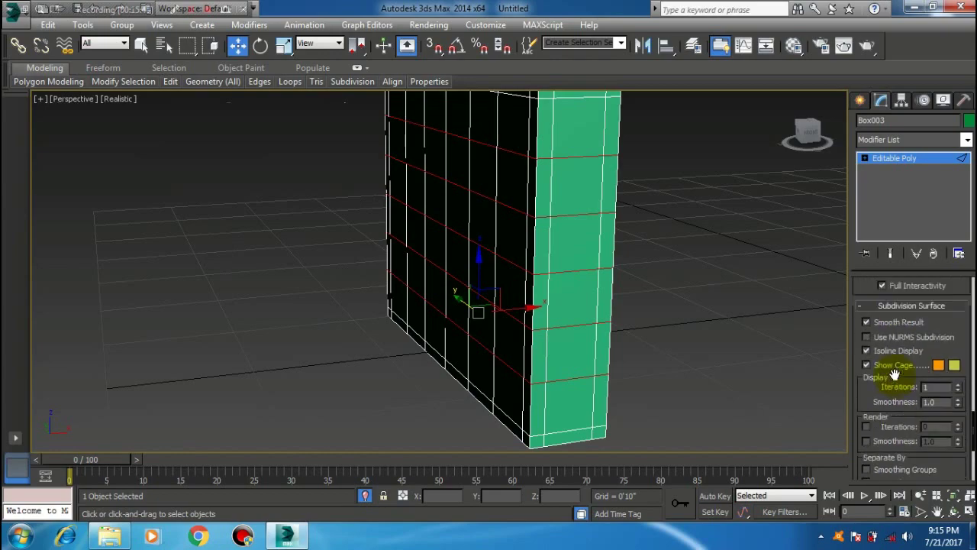
{"action": "left_click", "coordinate": [891, 340]}
{"action": "mouse_move", "coordinate": [595, 225]}
{"action": "middle_mouse_down", "text": "alt"}
{"action": "mouse_move", "coordinate": [613, 253]}
{"action": "mouse_move", "coordinate": [526, 211]}
{"action": "mouse_move", "coordinate": [551, 294]}
{"action": "mouse_move", "coordinate": [530, 264]}
{"action": "mouse_move", "coordinate": [417, 257]}
{"action": "mouse_move", "coordinate": [572, 277]}
{"action": "mouse_move", "coordinate": [809, 351]}
{"action": "middle_mouse_up", "text": "alt"}
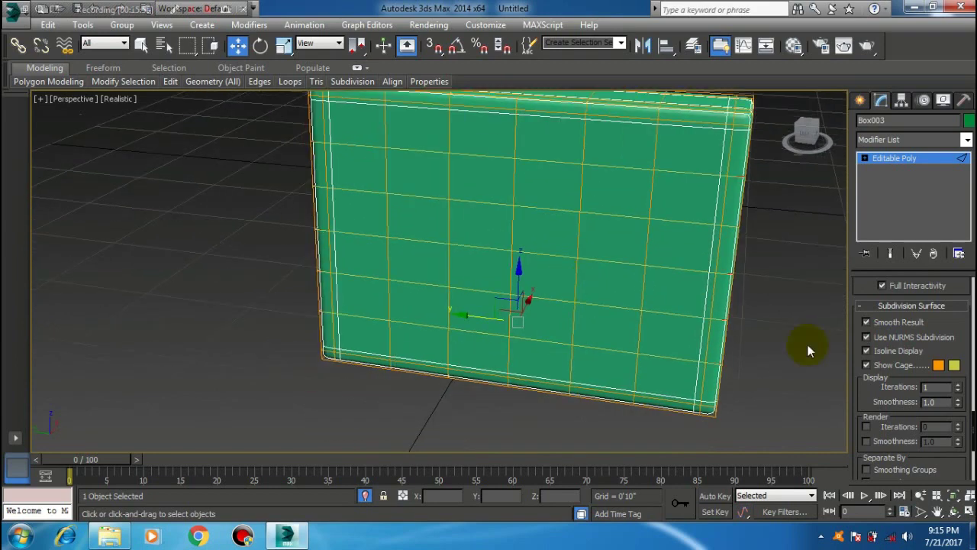
In Polygon mode, grow a front face selection, push it slightly outward, then shrink it
{"action": "left_click", "coordinate": [872, 158]}
{"action": "left_click", "coordinate": [926, 302]}
{"action": "left_click", "coordinate": [531, 219]}
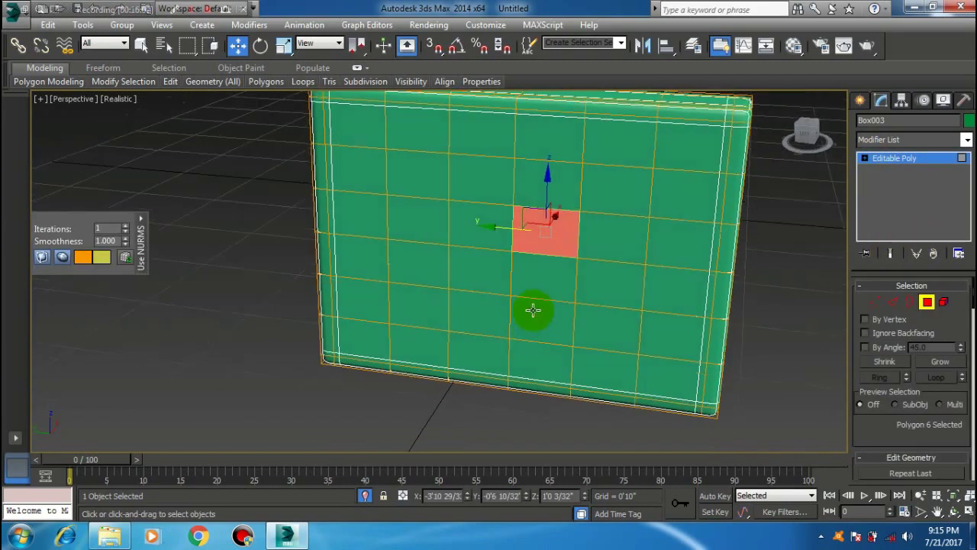
{"action": "left_click", "coordinate": [488, 248], "text": "ctrl"}
{"action": "left_click", "coordinate": [488, 265], "text": "ctrl"}
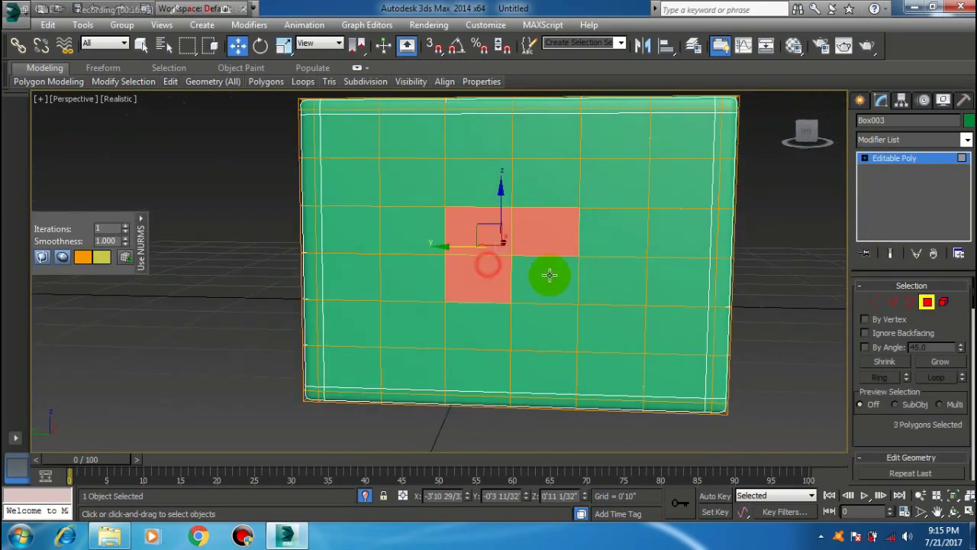
{"action": "left_click", "coordinate": [931, 363]}
{"action": "left_click", "coordinate": [931, 364]}
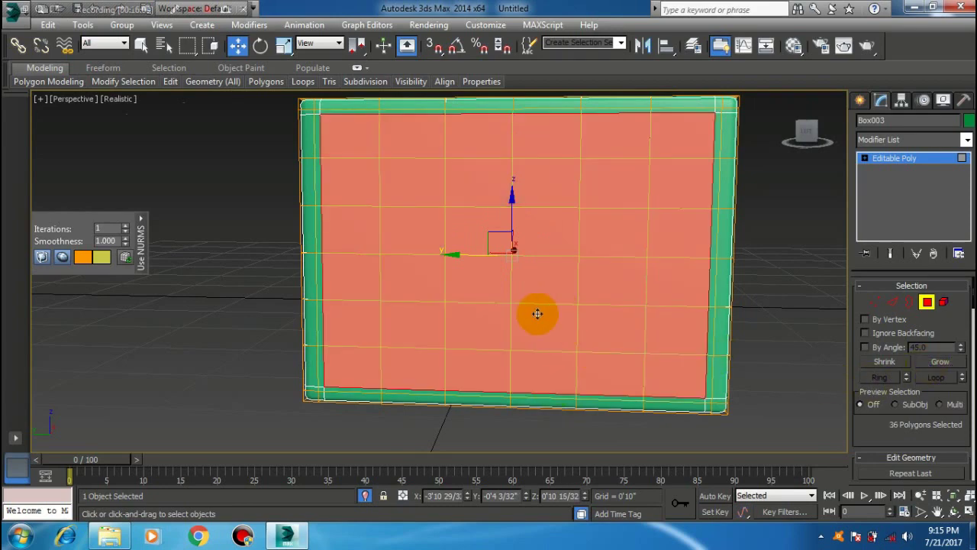
{"action": "mouse_move", "coordinate": [537, 313]}
{"action": "middle_mouse_down", "text": "alt"}
{"action": "mouse_move", "coordinate": [488, 316]}
{"action": "mouse_move", "coordinate": [517, 284]}
{"action": "middle_mouse_up", "text": "alt"}
{"action": "left_click_drag", "start_coordinate": [540, 268], "coordinate": [532, 275]}
{"action": "left_click", "coordinate": [885, 362]}
{"action": "left_click", "coordinate": [884, 361]}
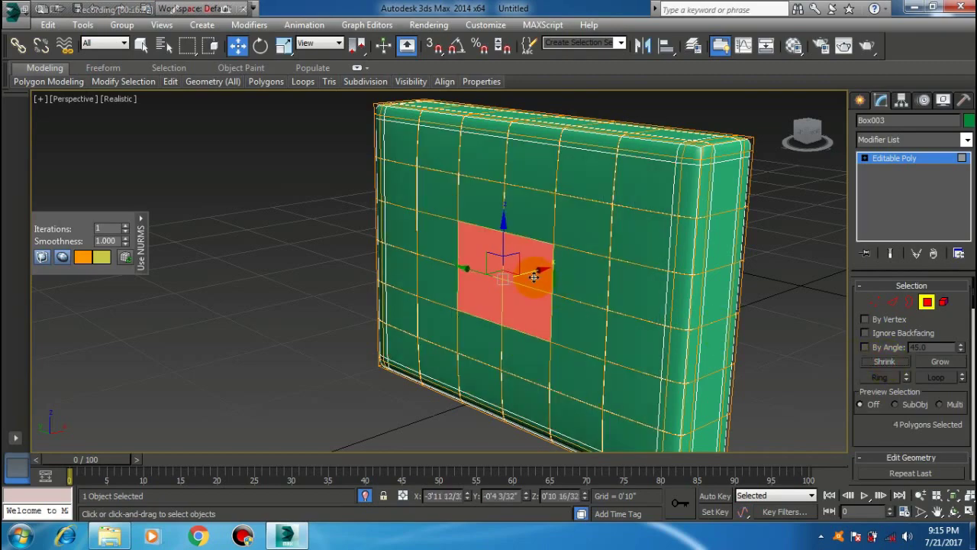
Select the top strip of faces, minus its end polygon, and raise it slightly
{"action": "mouse_move", "coordinate": [534, 269]}
{"action": "middle_mouse_down", "text": "alt"}
{"action": "mouse_move", "coordinate": [450, 314]}
{"action": "mouse_move", "coordinate": [504, 321]}
{"action": "mouse_move", "coordinate": [490, 328]}
{"action": "mouse_move", "coordinate": [610, 329]}
{"action": "middle_mouse_up", "text": "alt"}
{"action": "left_click", "coordinate": [582, 294]}
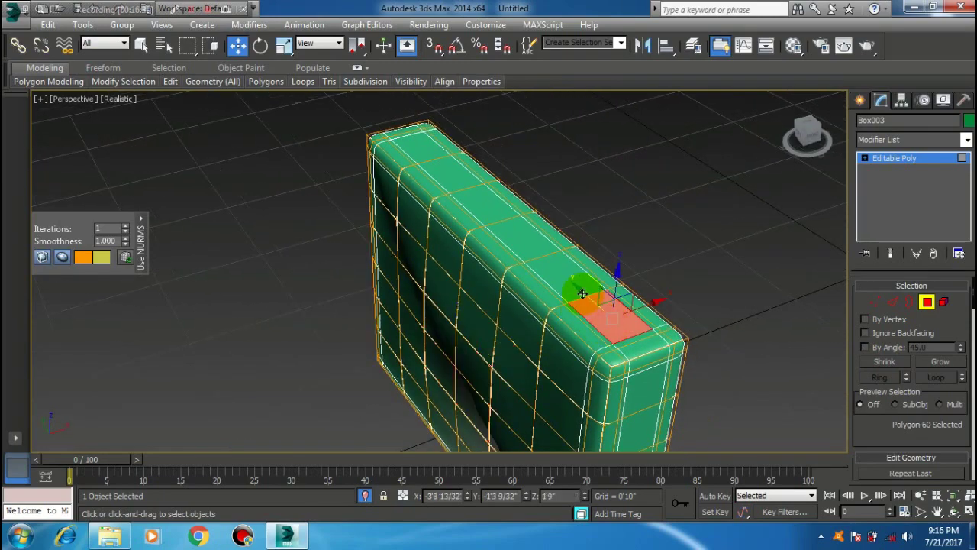
{"action": "left_click", "coordinate": [516, 236], "text": "shift"}
{"action": "middle_click_drag", "start_coordinate": [543, 316], "coordinate": [498, 206], "text": "alt"}
{"action": "left_click_drag", "start_coordinate": [498, 205], "coordinate": [500, 203]}
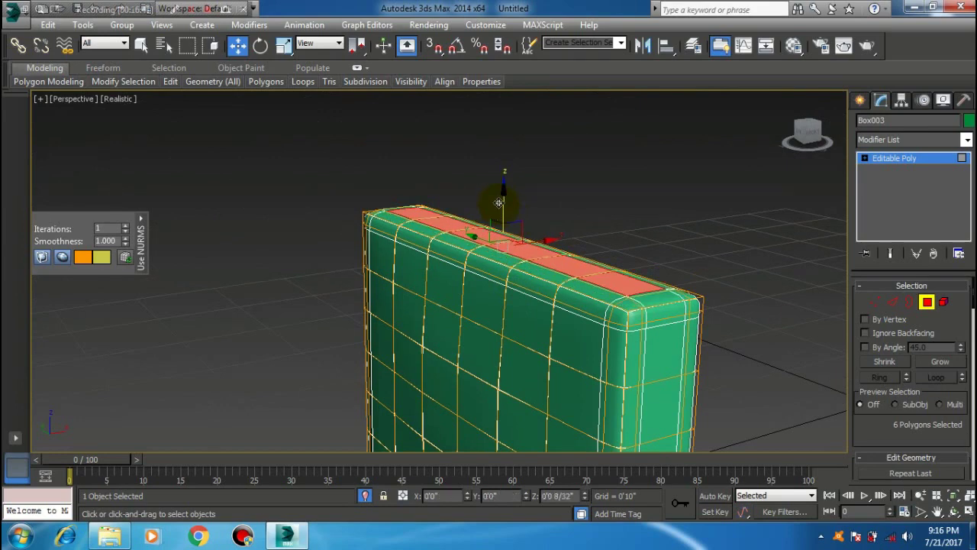
{"action": "left_click", "coordinate": [675, 309], "text": "alt"}
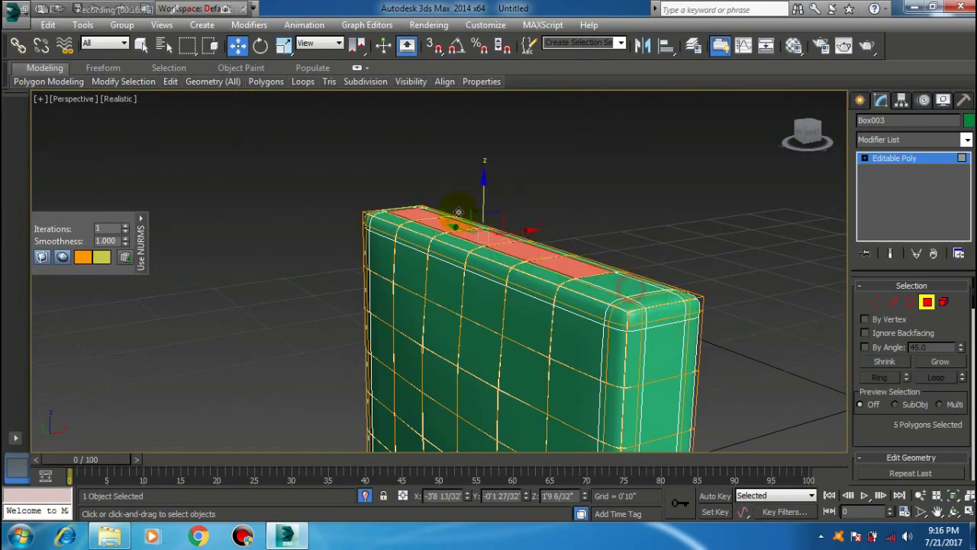
{"action": "left_click_drag", "start_coordinate": [502, 210], "coordinate": [502, 206]}
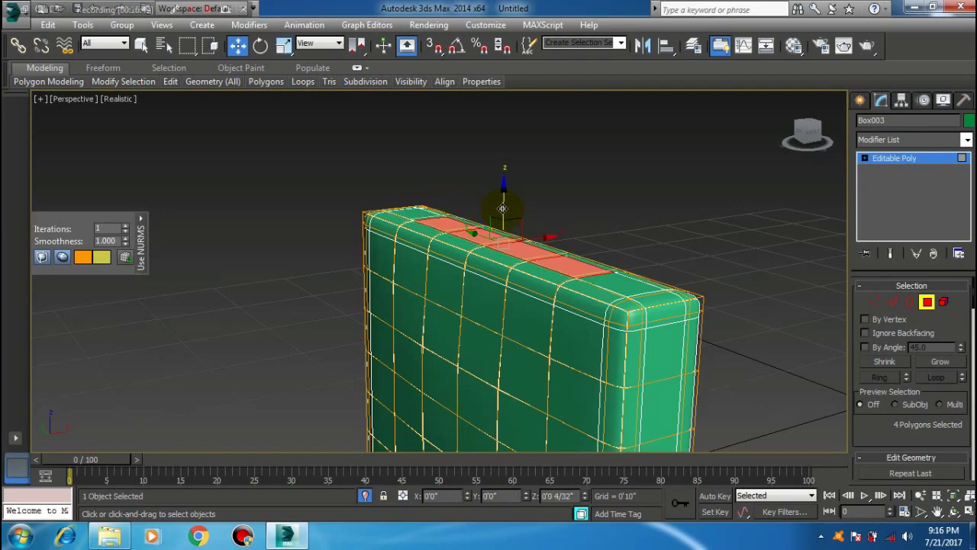
Select a vertical strip of side polygons and push it slightly inward
{"action": "middle_click_drag", "start_coordinate": [545, 316], "coordinate": [509, 241], "text": "alt"}
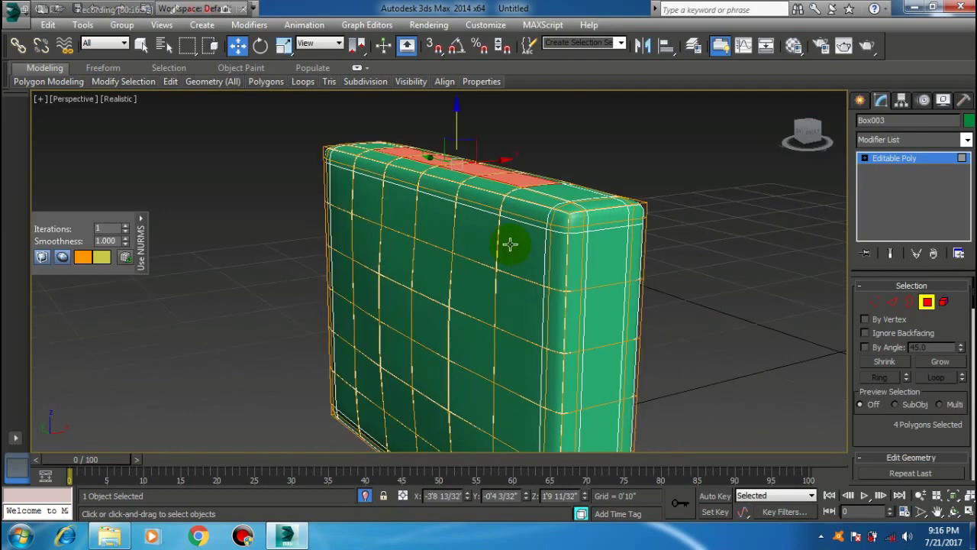
{"action": "left_click", "coordinate": [599, 256]}
{"action": "middle_click_drag", "start_coordinate": [599, 255], "coordinate": [577, 270], "text": "alt"}
{"action": "left_click_drag", "start_coordinate": [577, 269], "coordinate": [578, 415], "text": "ctrl"}
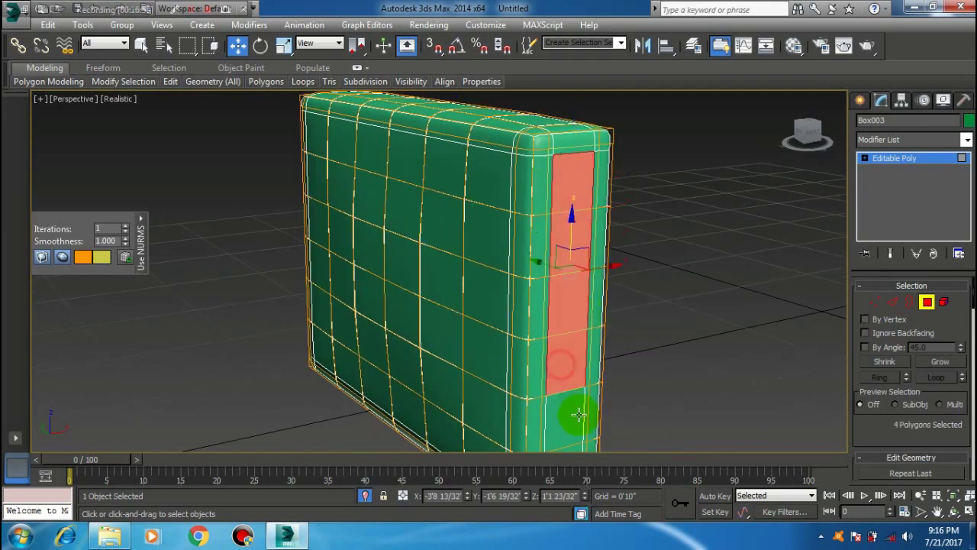
{"action": "mouse_move", "coordinate": [577, 414]}
{"action": "middle_mouse_down", "text": "alt"}
{"action": "mouse_move", "coordinate": [584, 356]}
{"action": "mouse_move", "coordinate": [569, 348]}
{"action": "mouse_move", "coordinate": [585, 399]}
{"action": "mouse_move", "coordinate": [554, 284]}
{"action": "middle_mouse_up", "text": "alt"}
{"action": "left_click", "coordinate": [585, 399], "text": "ctrl"}
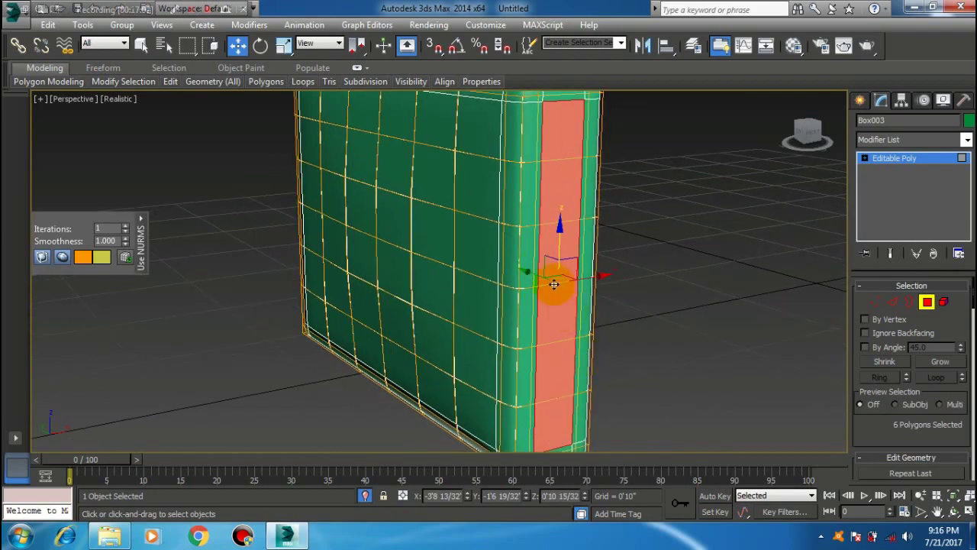
{"action": "left_click", "coordinate": [577, 137], "text": "alt"}
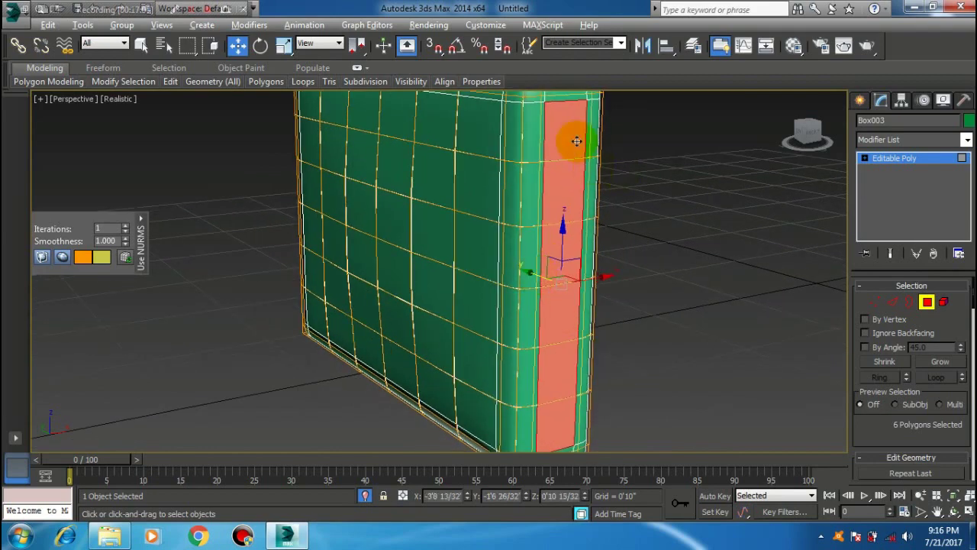
{"action": "left_click", "coordinate": [563, 412], "text": "alt"}
{"action": "left_click", "coordinate": [541, 276], "text": "alt"}
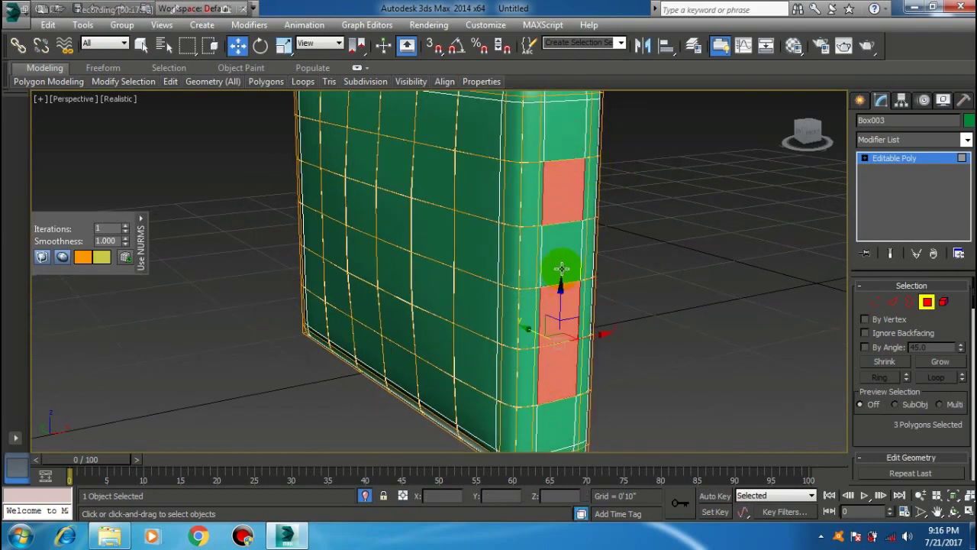
{"action": "left_click", "coordinate": [561, 267], "text": "ctrl"}
{"action": "left_click_drag", "start_coordinate": [534, 273], "coordinate": [537, 274]}
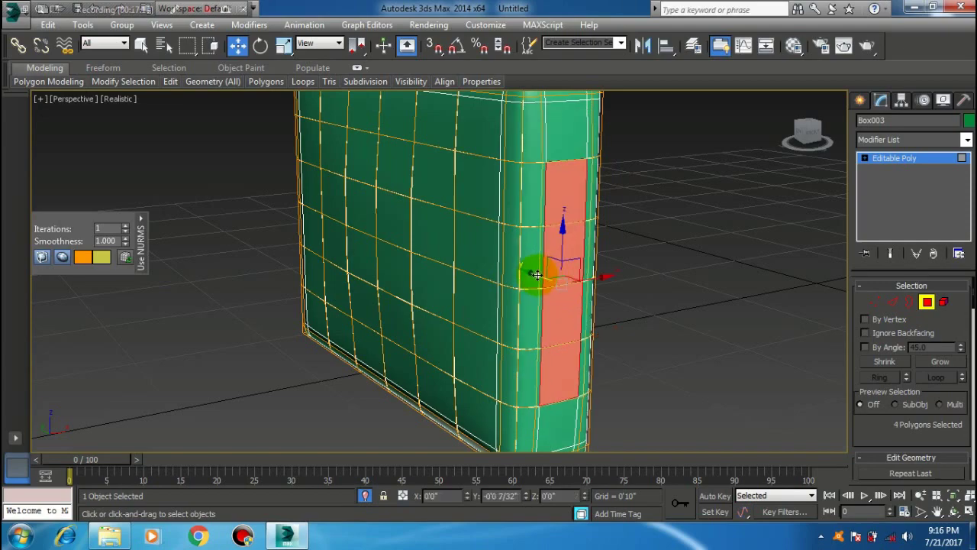
{"action": "mouse_move", "coordinate": [535, 274]}
{"action": "middle_mouse_down", "text": "alt"}
{"action": "mouse_move", "coordinate": [549, 279]}
{"action": "mouse_move", "coordinate": [469, 277]}
{"action": "mouse_move", "coordinate": [499, 314]}
{"action": "mouse_move", "coordinate": [549, 257]}
{"action": "mouse_move", "coordinate": [615, 321]}
{"action": "mouse_move", "coordinate": [669, 273]}
{"action": "mouse_move", "coordinate": [484, 213]}
{"action": "mouse_move", "coordinate": [475, 279]}
{"action": "mouse_move", "coordinate": [493, 362]}
{"action": "mouse_move", "coordinate": [422, 357]}
{"action": "mouse_move", "coordinate": [452, 386]}
{"action": "middle_mouse_up", "text": "alt"}
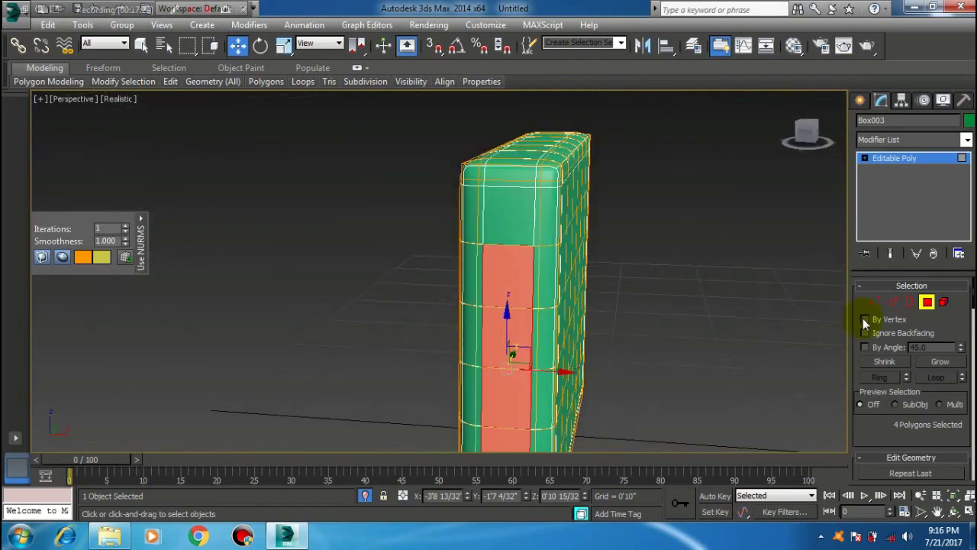
In Front view, add a Symmetry modifier mirrored on X with Flip enabled
{"action": "left_click", "coordinate": [927, 303]}
{"action": "key", "text": "f"}
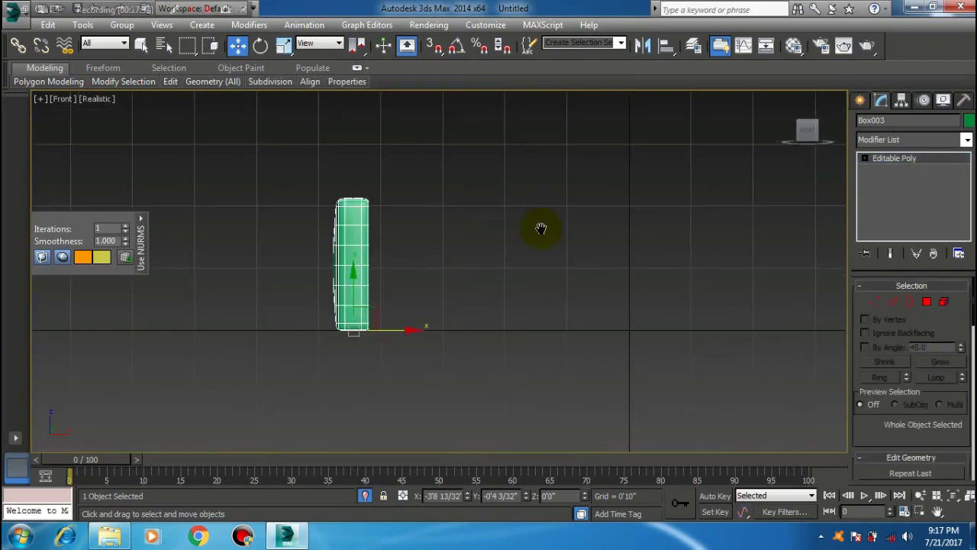
{"action": "scroll", "coordinate": [442, 288], "scroll_direction": "up", "scroll_amount": 3}
{"action": "middle_click_drag", "start_coordinate": [442, 288], "coordinate": [457, 253]}
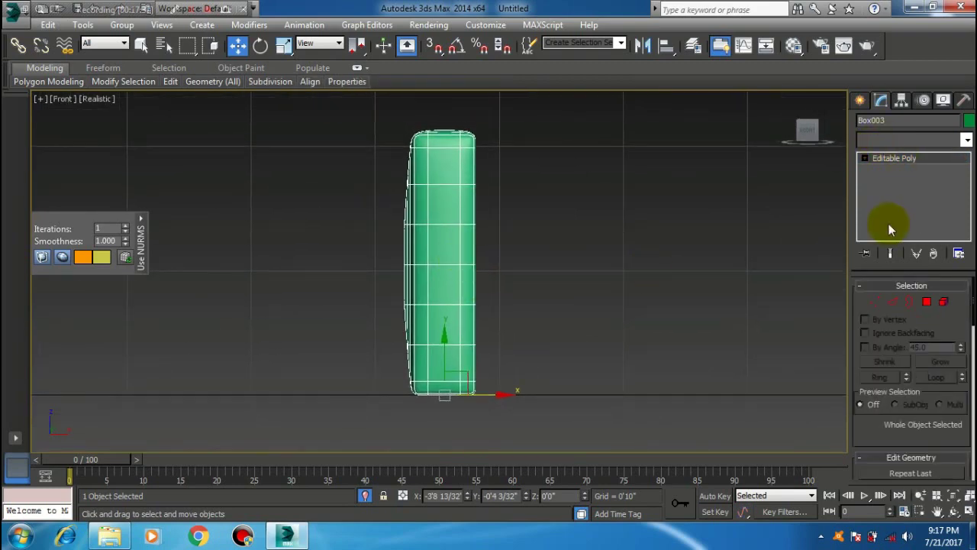
{"action": "left_click", "coordinate": [912, 139]}
{"action": "scroll", "coordinate": [900, 306], "scroll_direction": "down", "scroll_amount": 2}
{"action": "scroll", "coordinate": [901, 306], "scroll_direction": "down", "scroll_amount": 2}
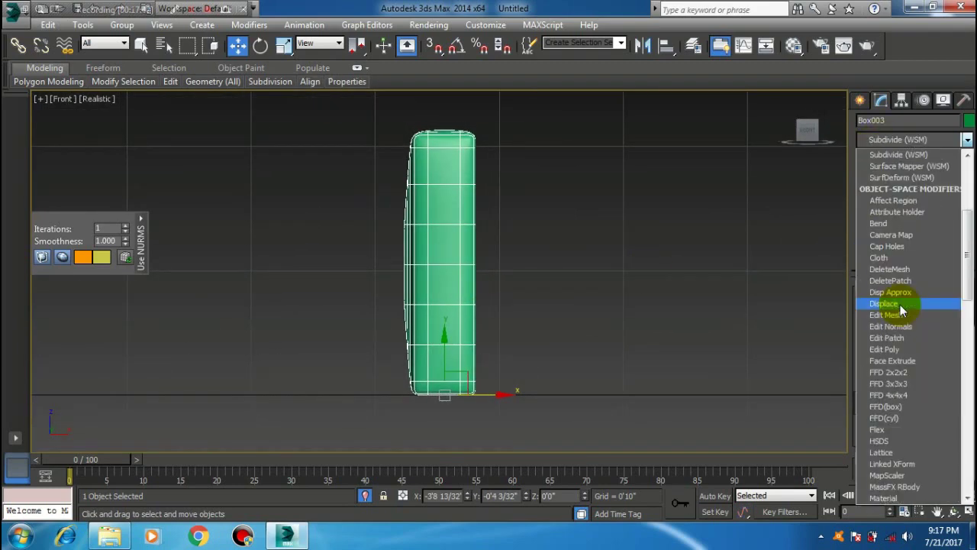
{"action": "key", "text": "s"}
{"action": "key", "text": "s"}
{"action": "key", "text": "s"}
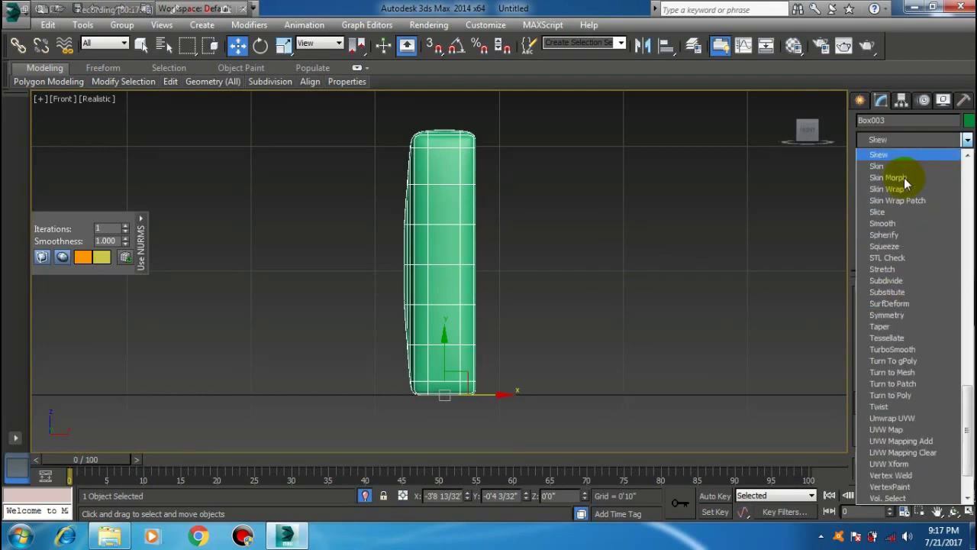
{"action": "left_click", "coordinate": [889, 304]}
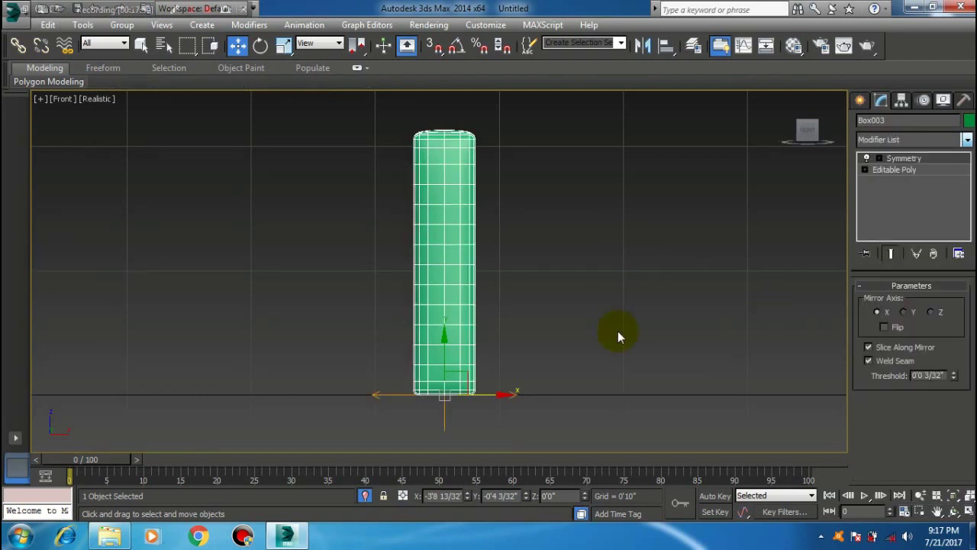
{"action": "left_click", "coordinate": [884, 326]}
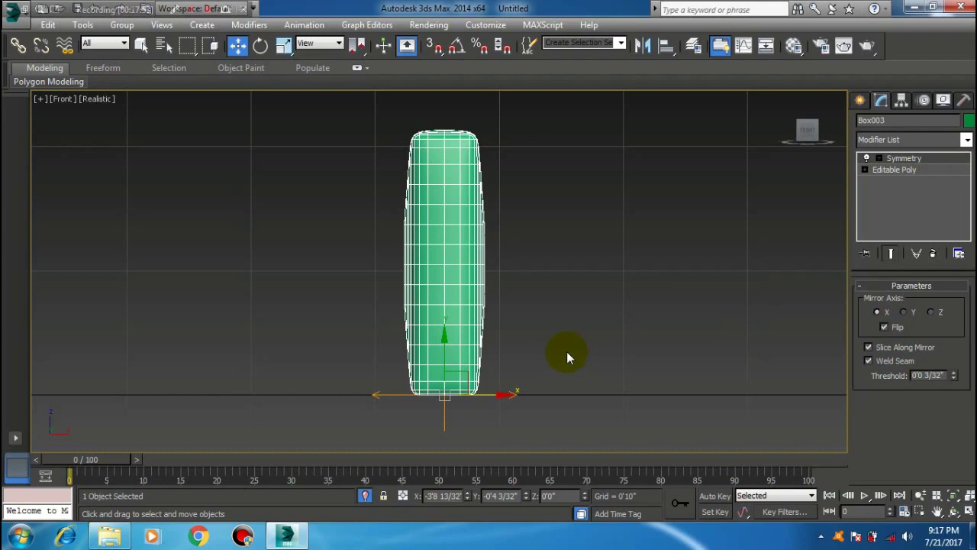
In wireframe, try moving the Symmetry mirror plane, then cancel the move
{"action": "key", "text": "F3"}
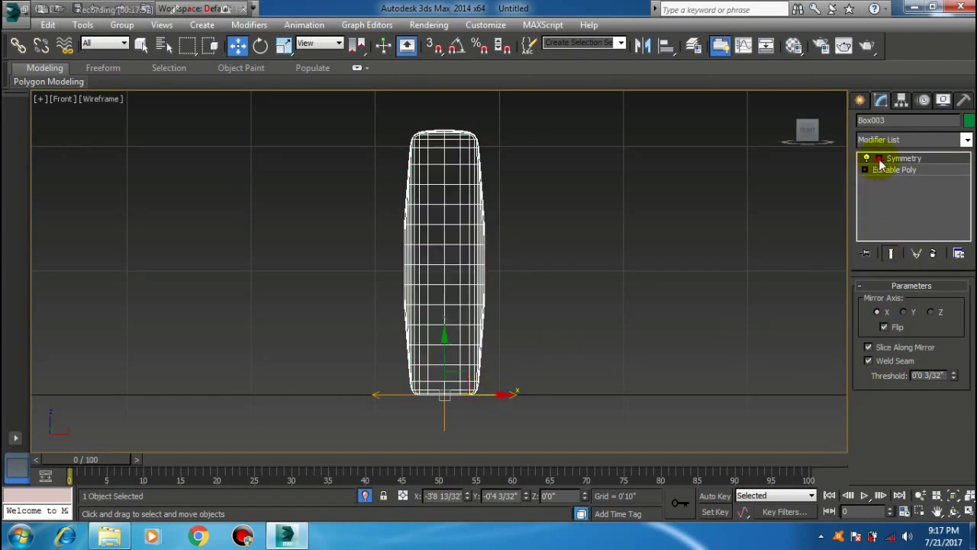
{"action": "left_click", "coordinate": [879, 157]}
{"action": "left_click", "coordinate": [903, 169]}
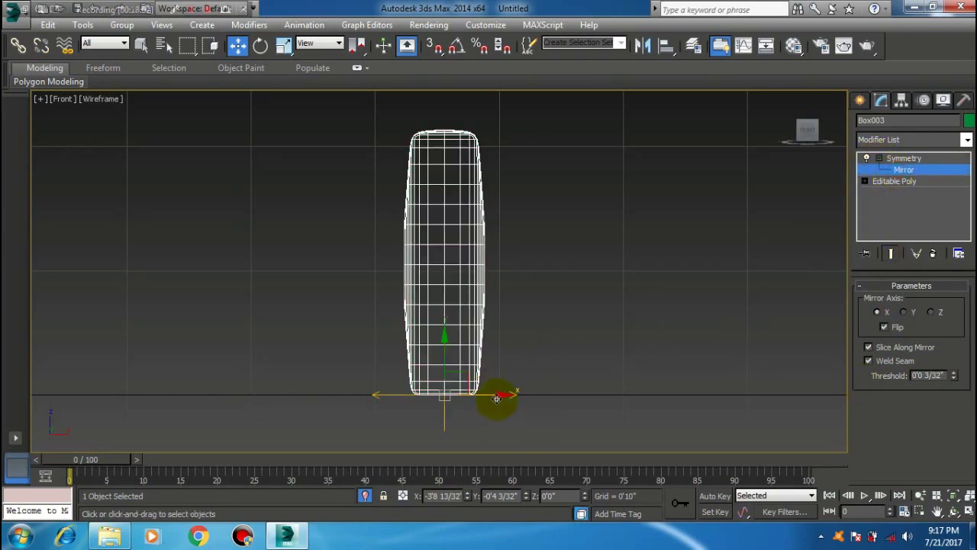
{"action": "left_click_drag", "start_coordinate": [496, 397], "coordinate": [503, 398]}
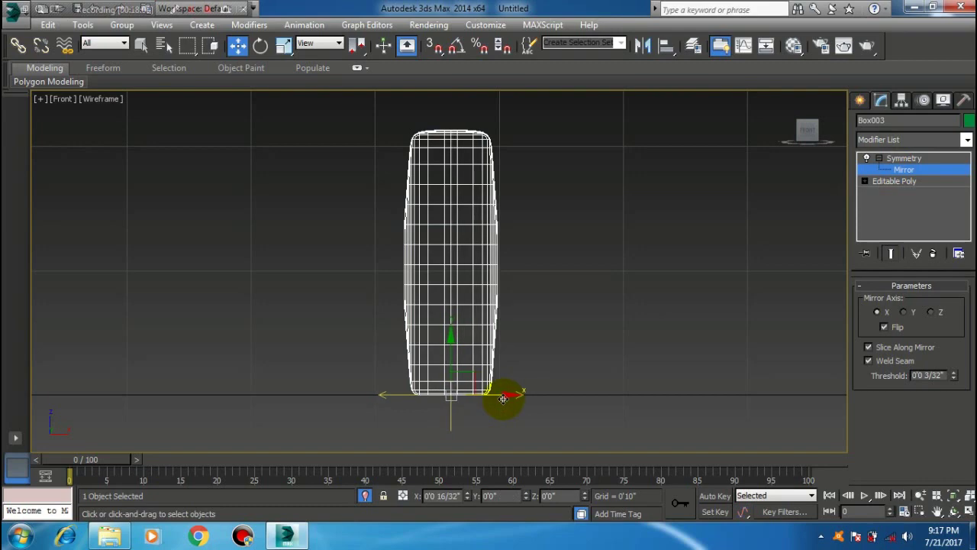
{"action": "right_click", "coordinate": [503, 399]}
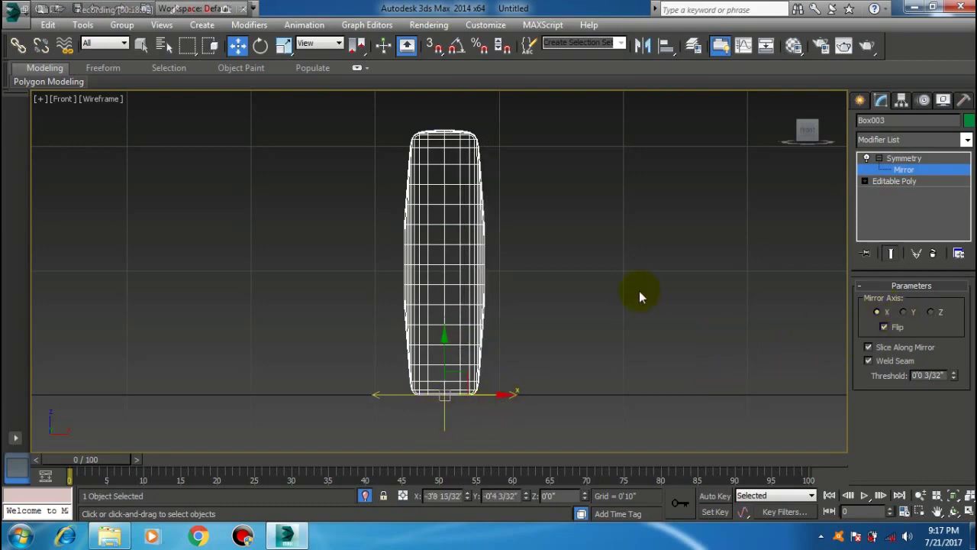
Inspect the mirrored armrest in shaded perspective and end the isolation
{"action": "key", "text": "p"}
{"action": "scroll", "coordinate": [637, 293], "scroll_direction": "down", "scroll_amount": 5}
{"action": "mouse_move", "coordinate": [626, 229]}
{"action": "middle_mouse_down", "text": "alt"}
{"action": "mouse_move", "coordinate": [639, 257]}
{"action": "mouse_move", "coordinate": [578, 251]}
{"action": "middle_mouse_up", "text": "alt"}
{"action": "key", "text": "F3"}
{"action": "scroll", "coordinate": [578, 252], "scroll_direction": "up", "scroll_amount": 5}
{"action": "left_click", "coordinate": [904, 158]}
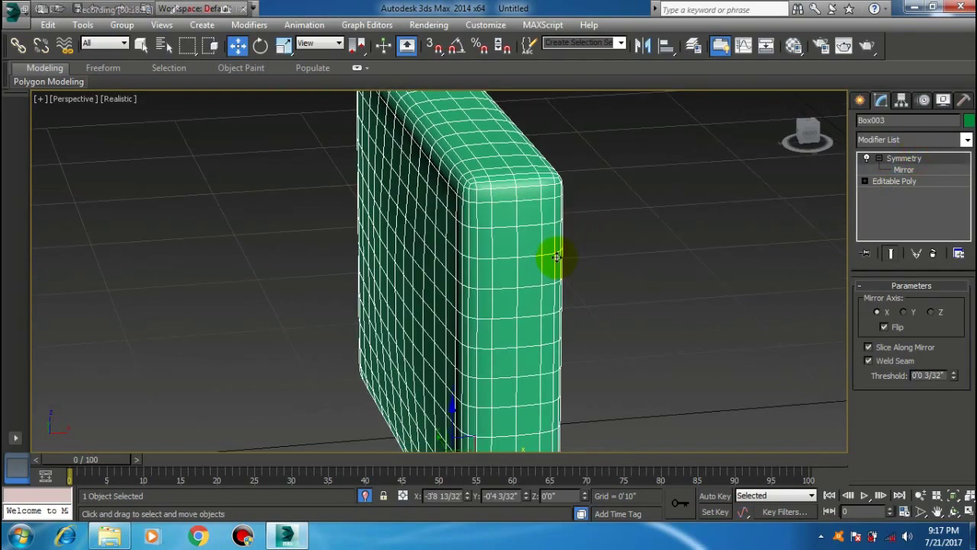
{"action": "scroll", "coordinate": [557, 256], "scroll_direction": "down", "scroll_amount": 4}
{"action": "mouse_move", "coordinate": [628, 279]}
{"action": "middle_mouse_down", "text": "alt"}
{"action": "mouse_move", "coordinate": [523, 262]}
{"action": "mouse_move", "coordinate": [618, 290]}
{"action": "middle_mouse_up", "text": "alt"}
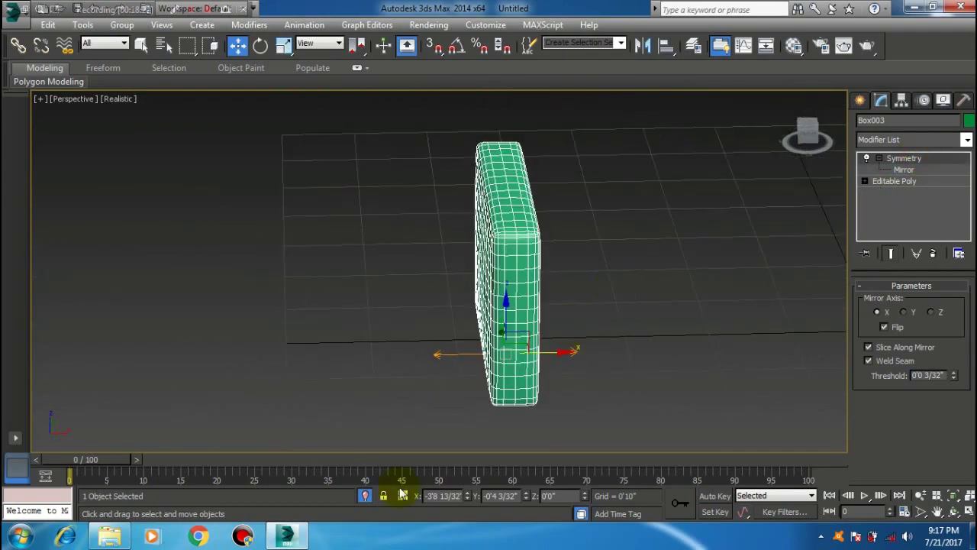
{"action": "left_click", "coordinate": [365, 495]}
In Front view, attempt copying the armrest to the right end, then cancel
{"action": "mouse_move", "coordinate": [593, 338]}
{"action": "middle_mouse_down", "text": "alt"}
{"action": "mouse_move", "coordinate": [484, 318]}
{"action": "mouse_move", "coordinate": [520, 333]}
{"action": "mouse_move", "coordinate": [578, 312]}
{"action": "mouse_move", "coordinate": [573, 382]}
{"action": "mouse_move", "coordinate": [628, 359]}
{"action": "mouse_move", "coordinate": [637, 272]}
{"action": "mouse_move", "coordinate": [610, 277]}
{"action": "mouse_move", "coordinate": [589, 377]}
{"action": "mouse_move", "coordinate": [539, 415]}
{"action": "mouse_move", "coordinate": [506, 344]}
{"action": "middle_mouse_up", "text": "alt"}
{"action": "key", "text": "f"}
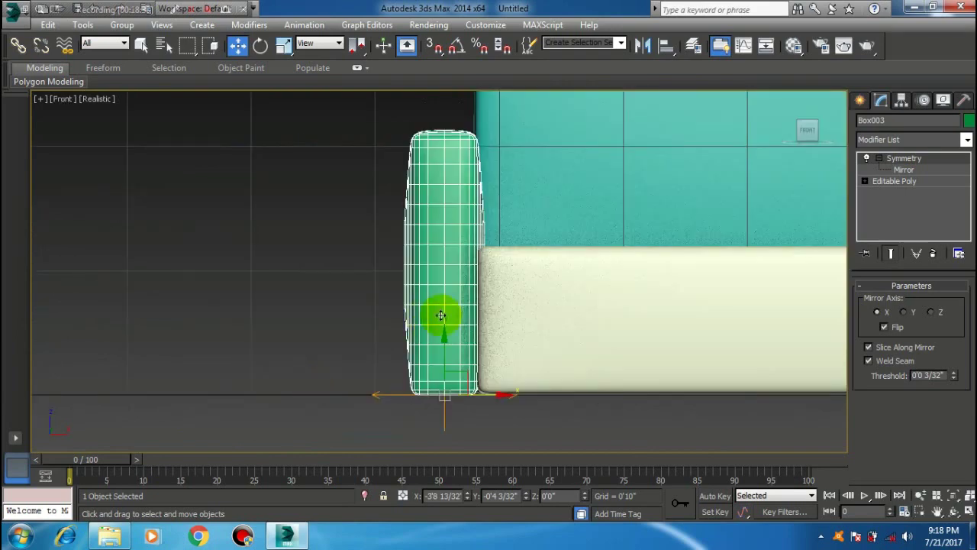
{"action": "scroll", "coordinate": [441, 314], "scroll_direction": "down", "scroll_amount": 5}
{"action": "middle_click_drag", "start_coordinate": [367, 318], "coordinate": [401, 341]}
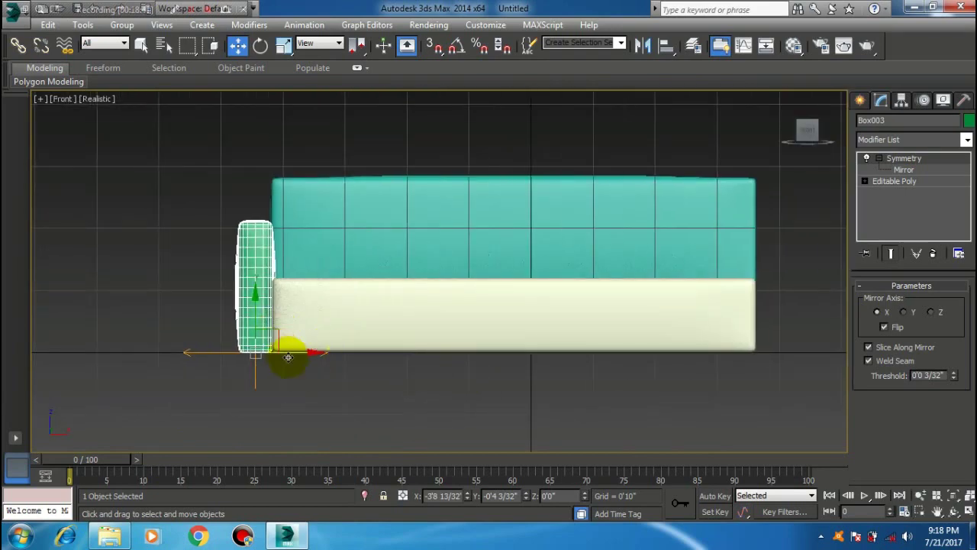
{"action": "left_click_drag", "start_coordinate": [301, 353], "coordinate": [752, 372], "text": "shift"}
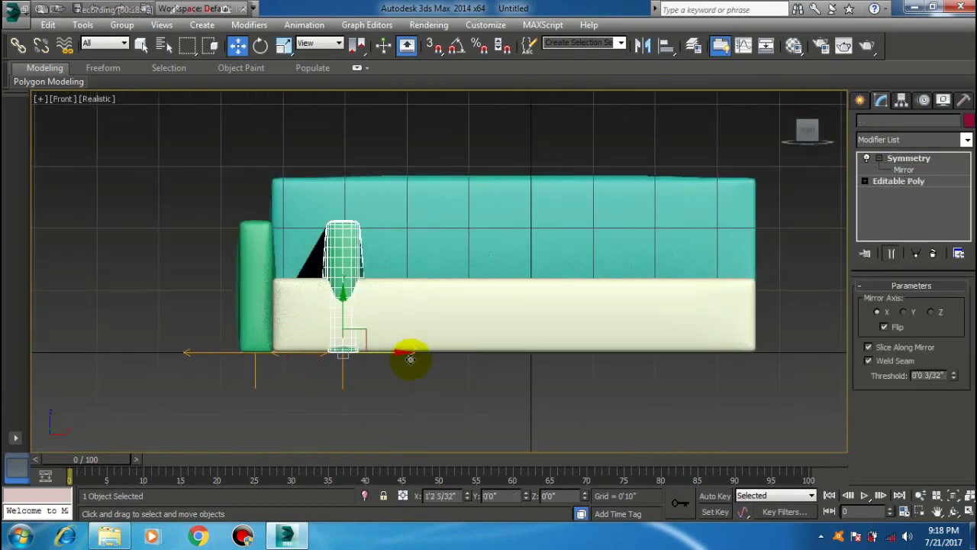
{"action": "right_click", "coordinate": [753, 372]}
Convert the armrest to Editable Poly and copy it to the seat's right end as Box004
{"action": "right_click", "coordinate": [253, 299]}
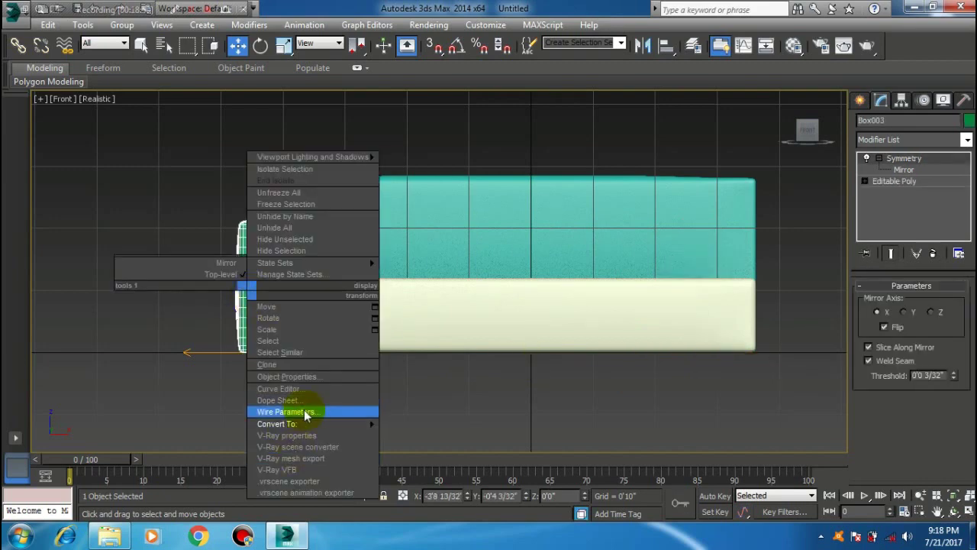
{"action": "left_click", "coordinate": [408, 435]}
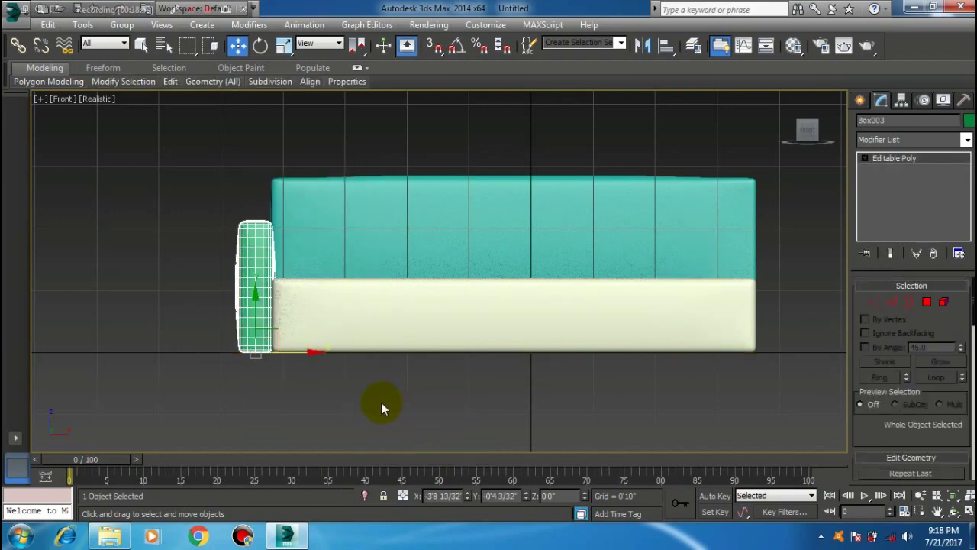
{"action": "mouse_move", "coordinate": [316, 352]}
{"action": "left_mouse_down", "text": "shift"}
{"action": "mouse_move", "coordinate": [839, 371]}
{"action": "mouse_move", "coordinate": [816, 381]}
{"action": "left_mouse_up", "text": "shift"}
{"action": "left_click", "coordinate": [503, 329]}
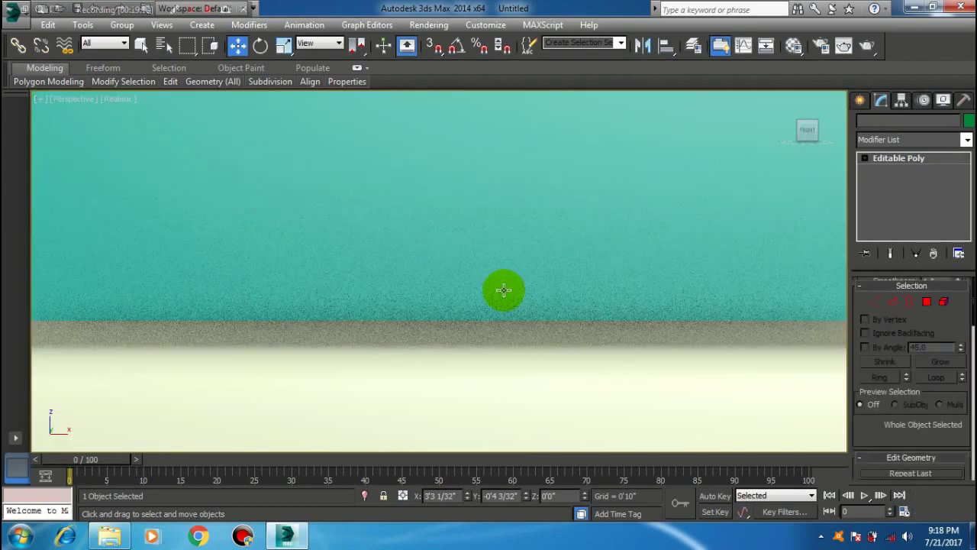
{"action": "key", "text": "p"}
{"action": "mouse_move", "coordinate": [499, 285]}
{"action": "middle_mouse_down", "text": "alt"}
{"action": "mouse_move", "coordinate": [500, 310]}
{"action": "mouse_move", "coordinate": [464, 327]}
{"action": "mouse_move", "coordinate": [435, 297]}
{"action": "mouse_move", "coordinate": [513, 311]}
{"action": "mouse_move", "coordinate": [515, 380]}
{"action": "middle_mouse_up", "text": "alt"}
In the Top view, draw a box with AutoGrid on over the seat's left part
{"action": "left_click", "coordinate": [860, 100]}
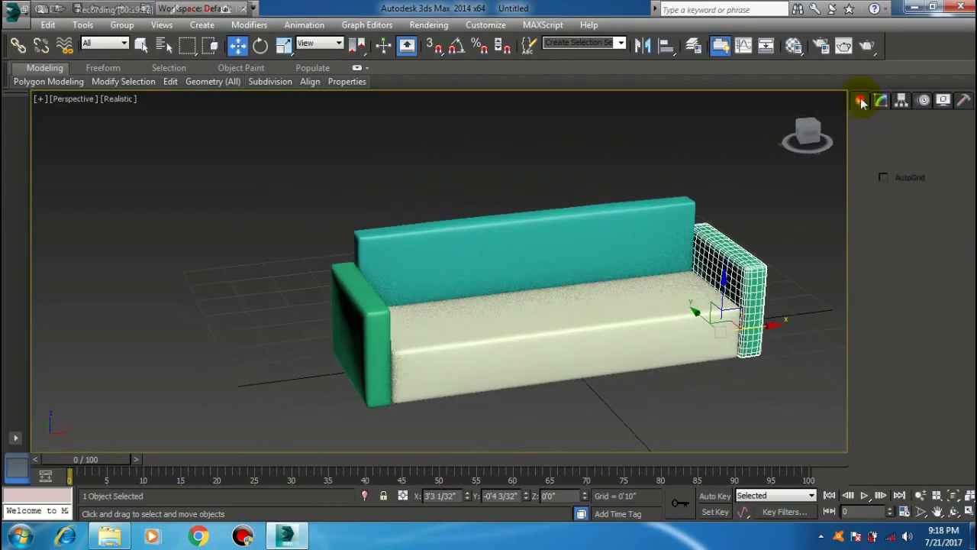
{"action": "left_click", "coordinate": [884, 191]}
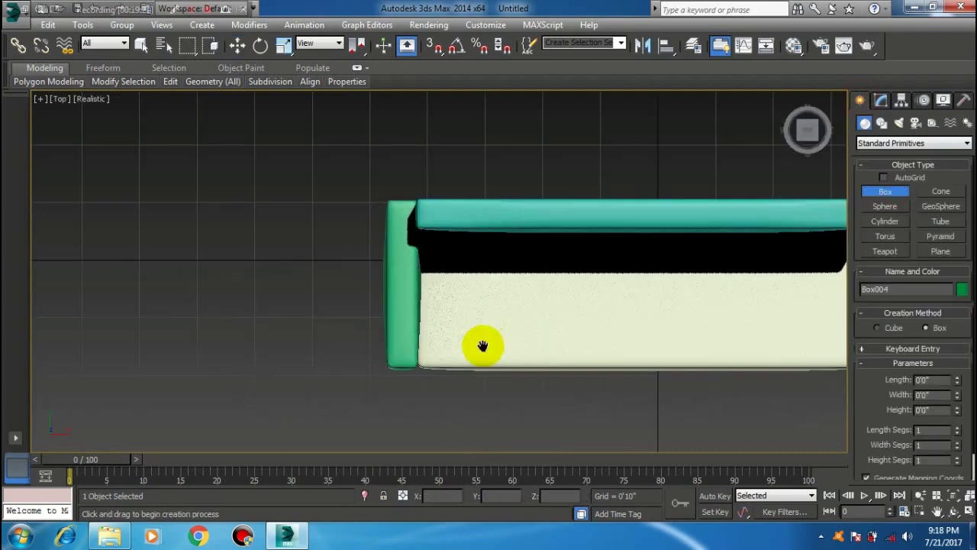
{"action": "key", "text": "t"}
{"action": "left_click", "coordinate": [905, 180]}
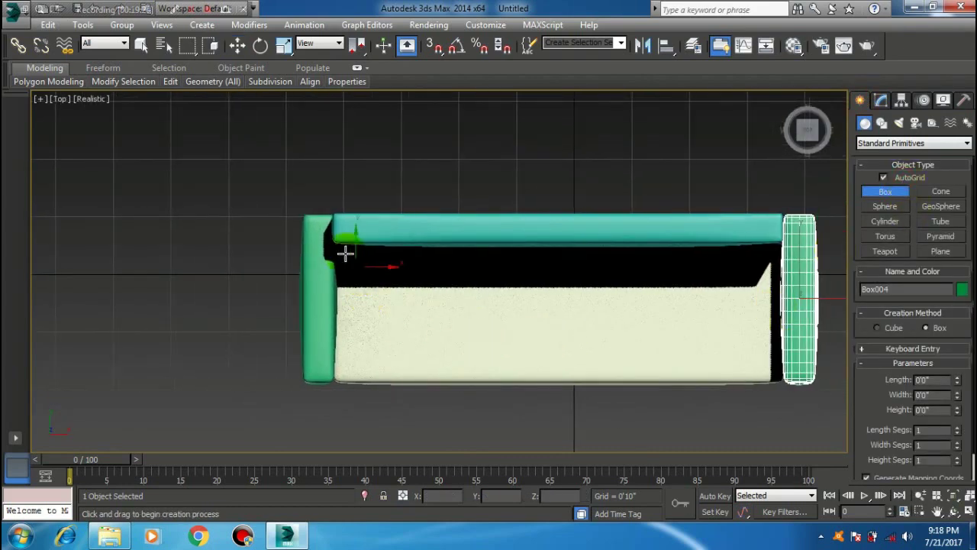
{"action": "left_click_drag", "start_coordinate": [342, 248], "coordinate": [488, 359]}
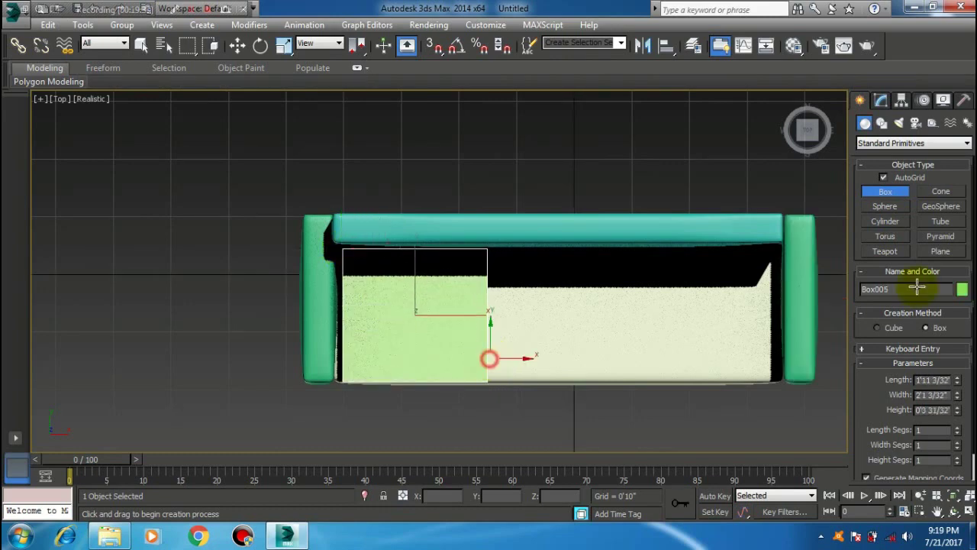
Size the new box to Length 2'0", Width 2'2" and Height 0'4"
{"action": "left_click", "coordinate": [883, 105]}
{"action": "middle_click_drag", "start_coordinate": [573, 305], "coordinate": [573, 320]}
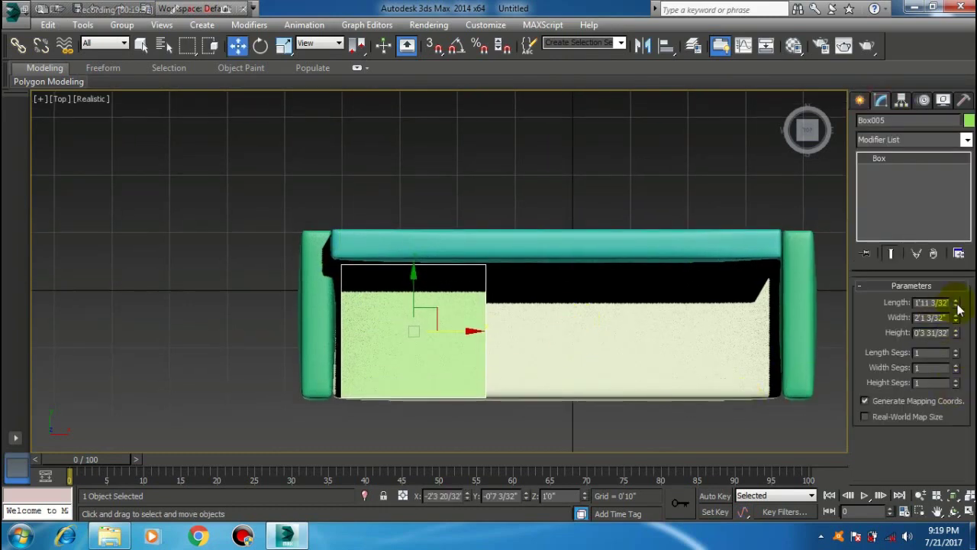
{"action": "double_click", "coordinate": [931, 303]}
{"action": "type", "text": "2'"}
{"action": "key", "text": "Tab"}
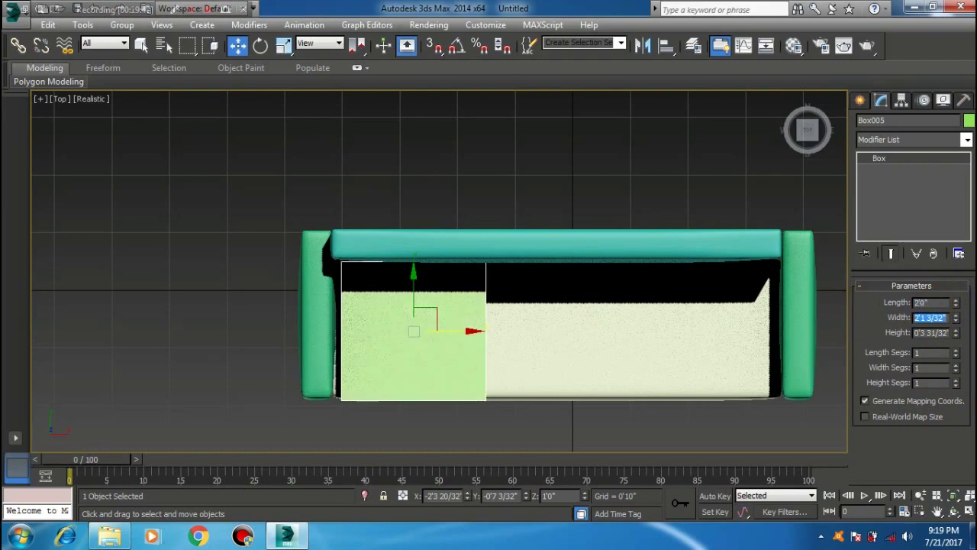
{"action": "type", "text": "'"}
{"action": "key", "text": "Tab"}
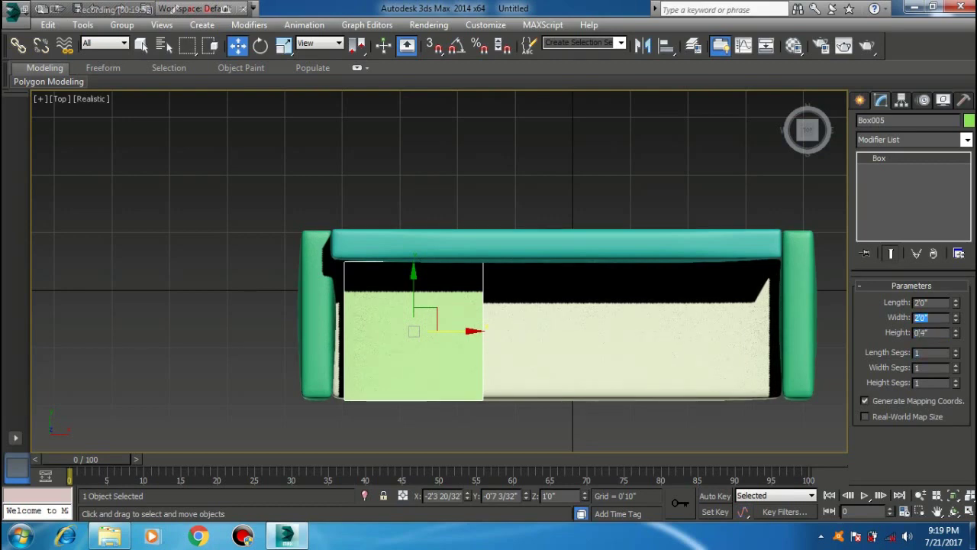
{"action": "key", "text": "Return"}
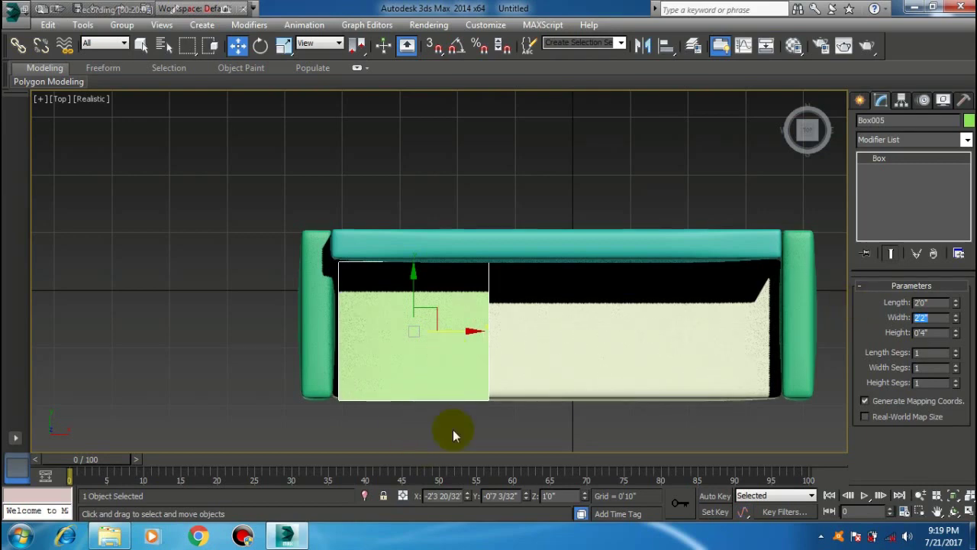
Check the cushion box on the sofa in wireframe and perspective views
{"action": "key", "text": "F3"}
{"action": "scroll", "coordinate": [453, 313], "scroll_direction": "up", "scroll_amount": 2}
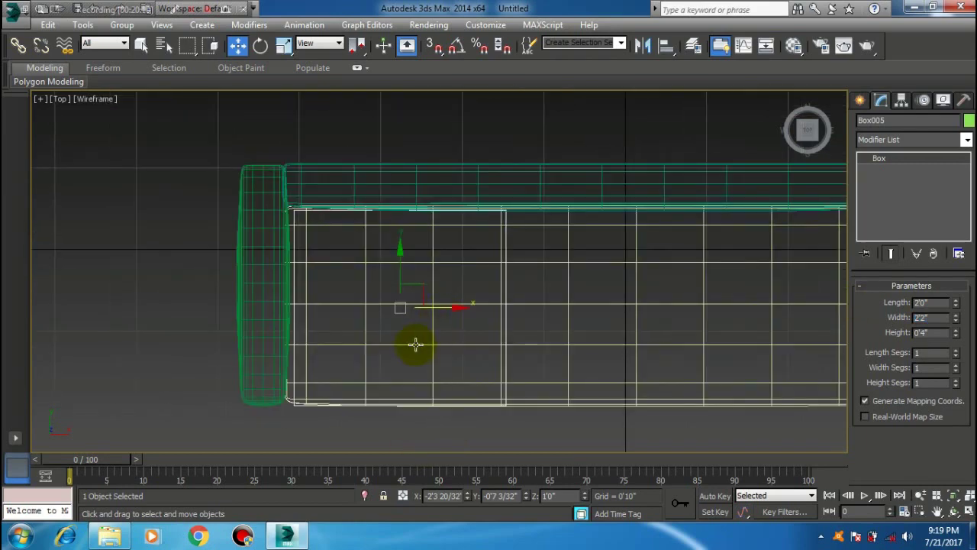
{"action": "scroll", "coordinate": [414, 343], "scroll_direction": "up", "scroll_amount": 2}
{"action": "middle_click_drag", "start_coordinate": [597, 332], "coordinate": [476, 334]}
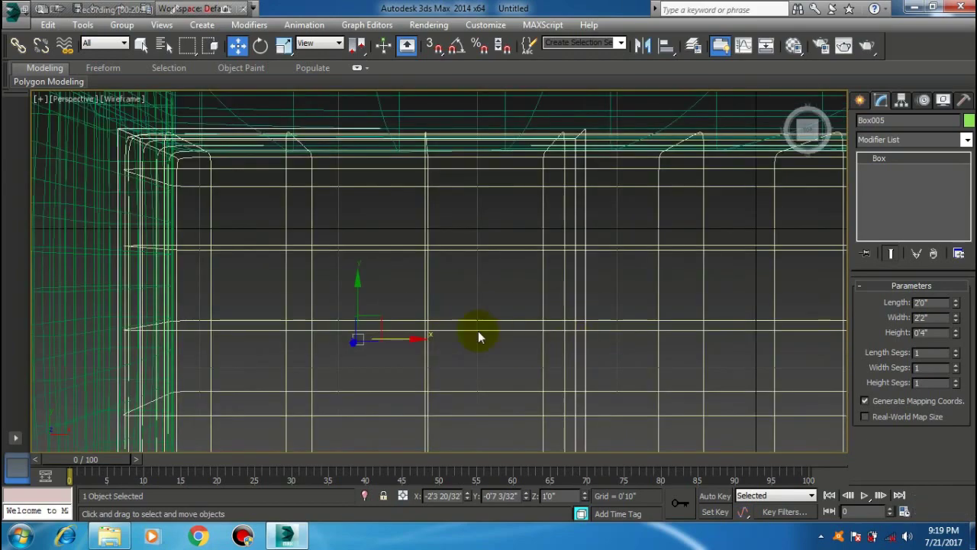
{"action": "key", "text": "p"}
{"action": "middle_click_drag", "start_coordinate": [508, 405], "coordinate": [511, 307], "text": "alt"}
{"action": "key", "text": "F3"}
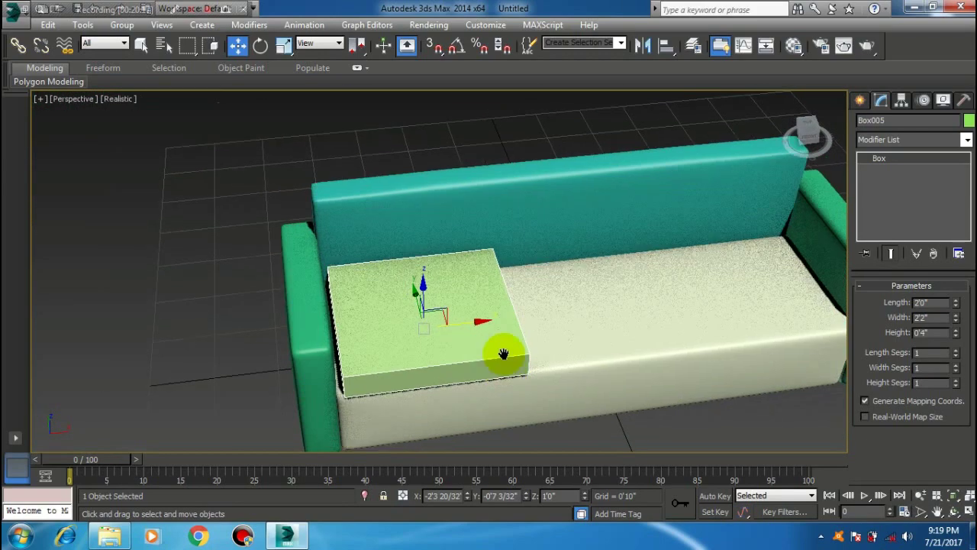
Align the box to the seat on X Position, with Current Minimum and Target Minimum
{"action": "left_click", "coordinate": [667, 45]}
{"action": "left_click", "coordinate": [606, 320]}
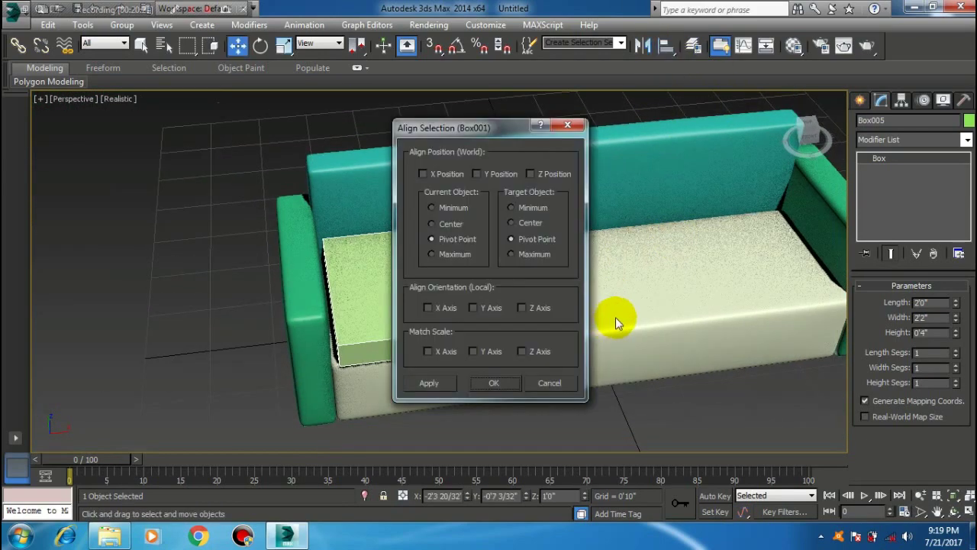
{"action": "left_click_drag", "start_coordinate": [464, 135], "coordinate": [581, 142]}
{"action": "left_click", "coordinate": [538, 181]}
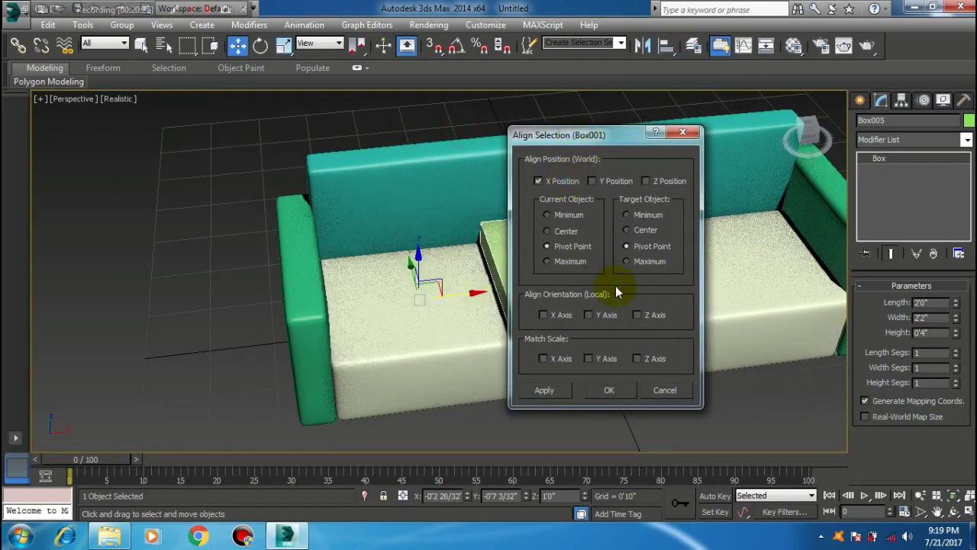
{"action": "left_click", "coordinate": [561, 218]}
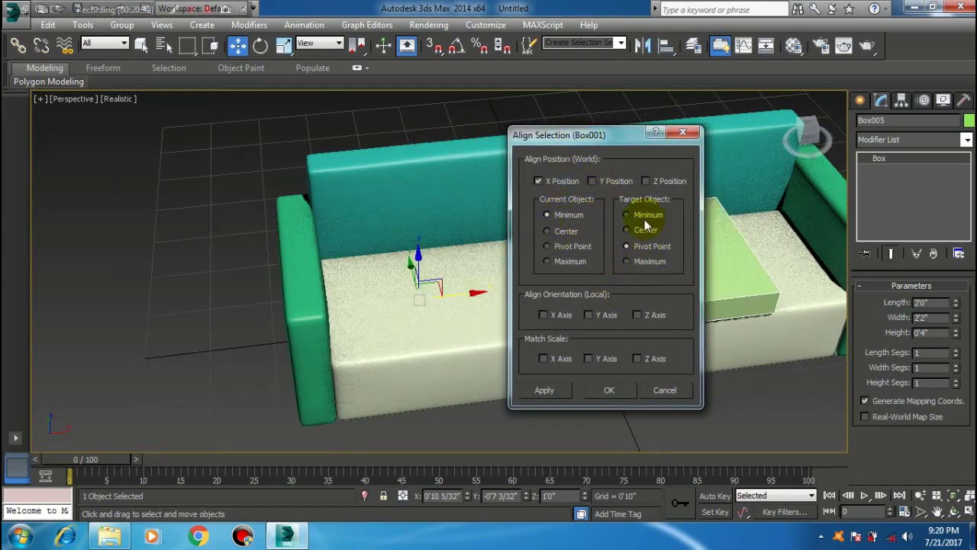
{"action": "left_click", "coordinate": [637, 262]}
{"action": "left_click_drag", "start_coordinate": [598, 135], "coordinate": [626, 211]}
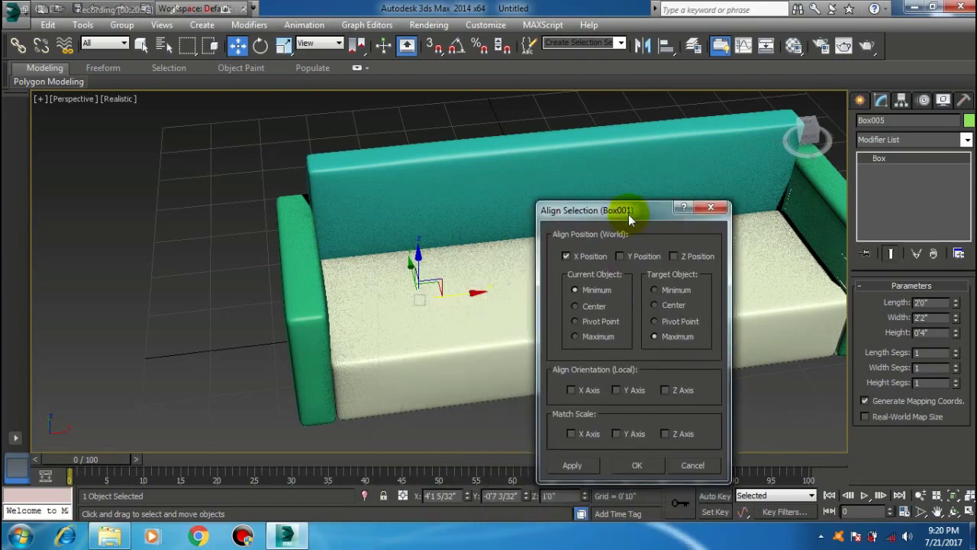
{"action": "left_click", "coordinate": [653, 290]}
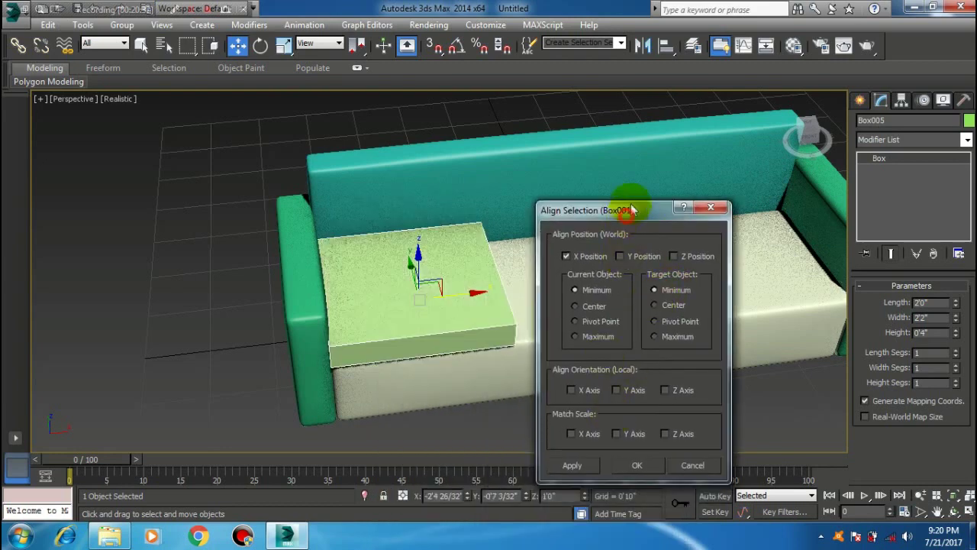
{"action": "left_click_drag", "start_coordinate": [632, 210], "coordinate": [645, 166]}
Apply the X alignment and set the cushion height to 0'3 16/32"
{"action": "left_click", "coordinate": [648, 421]}
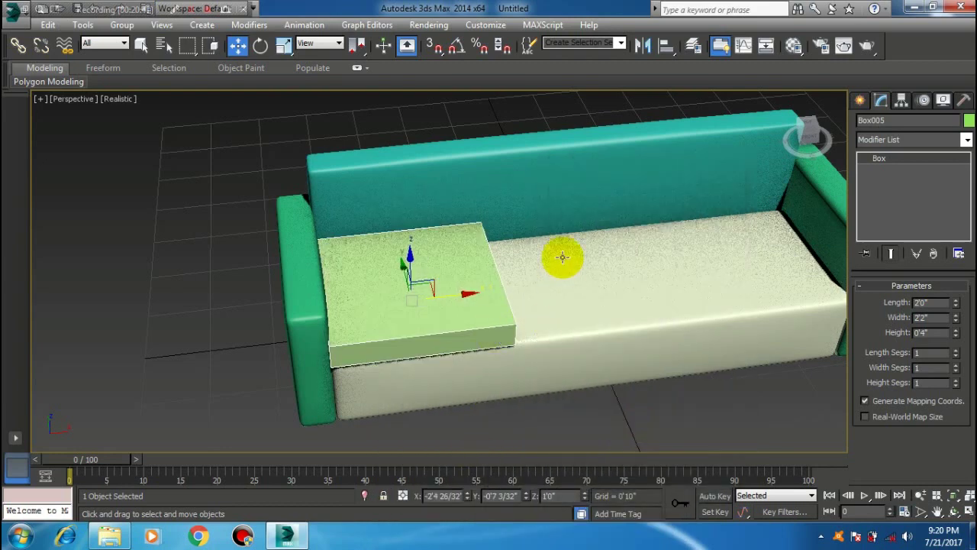
{"action": "mouse_move", "coordinate": [678, 295]}
{"action": "middle_mouse_down", "text": "alt"}
{"action": "mouse_move", "coordinate": [564, 266]}
{"action": "mouse_move", "coordinate": [580, 228]}
{"action": "mouse_move", "coordinate": [640, 238]}
{"action": "middle_mouse_up", "text": "alt"}
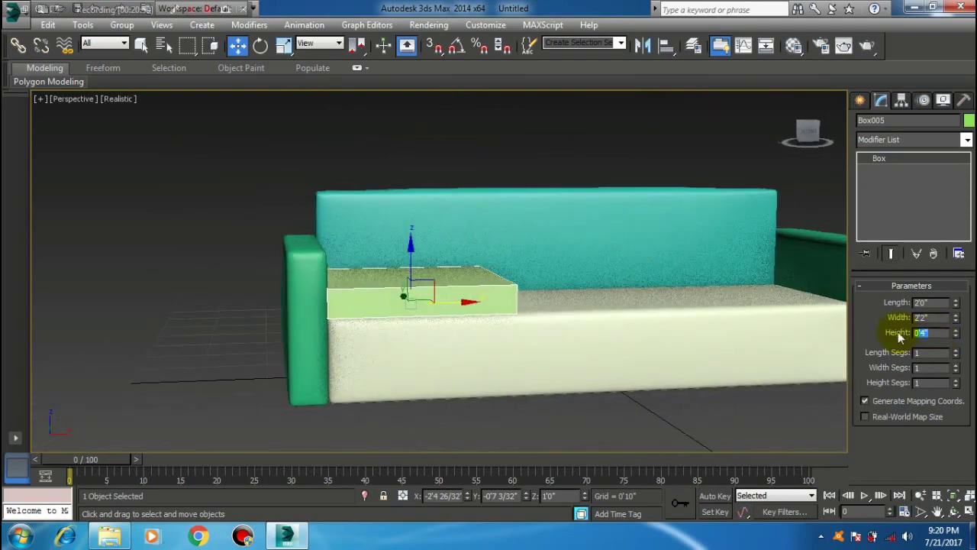
{"action": "type", "text": "3"}
{"action": "key", "text": "Return"}
{"action": "mouse_move", "coordinate": [699, 307]}
{"action": "middle_mouse_down", "text": "alt"}
{"action": "mouse_move", "coordinate": [539, 286]}
{"action": "mouse_move", "coordinate": [595, 324]}
{"action": "mouse_move", "coordinate": [619, 374]}
{"action": "mouse_move", "coordinate": [615, 286]}
{"action": "mouse_move", "coordinate": [581, 272]}
{"action": "mouse_move", "coordinate": [495, 297]}
{"action": "mouse_move", "coordinate": [504, 300]}
{"action": "middle_mouse_up", "text": "alt"}
Center the cushion box on the seat along Y, using Current Center and Target Center
{"action": "left_click", "coordinate": [667, 52]}
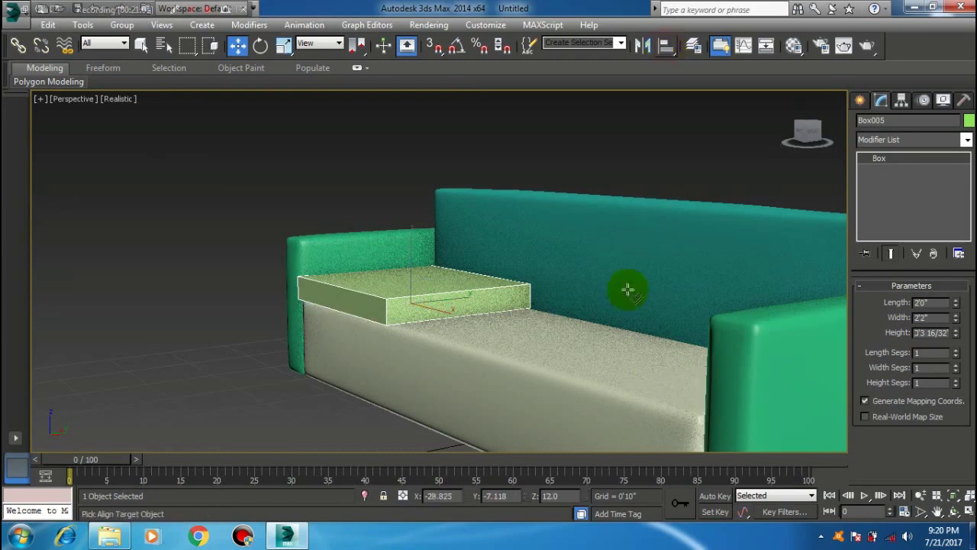
{"action": "left_click", "coordinate": [541, 359]}
{"action": "left_click", "coordinate": [603, 263]}
{"action": "left_click", "coordinate": [669, 261]}
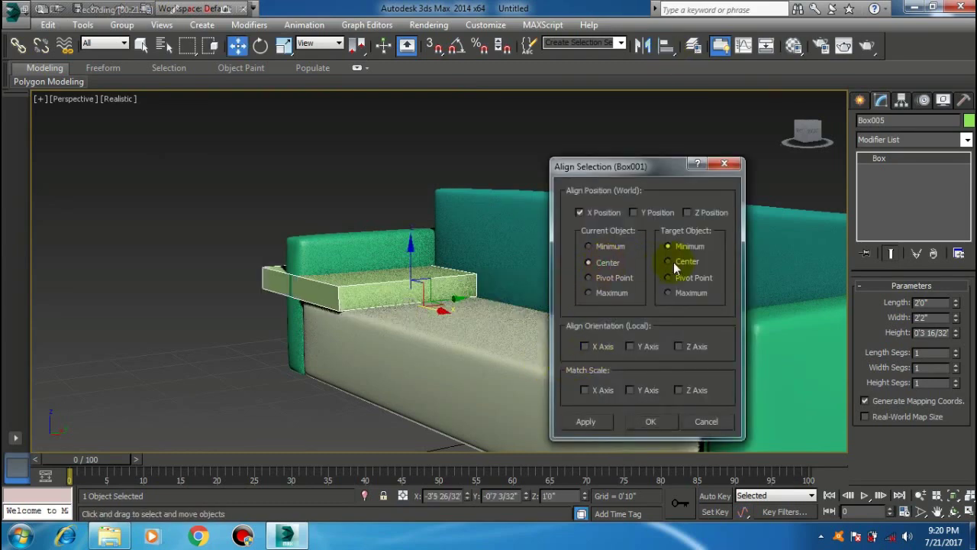
{"action": "left_click", "coordinate": [634, 212]}
{"action": "left_click", "coordinate": [580, 212]}
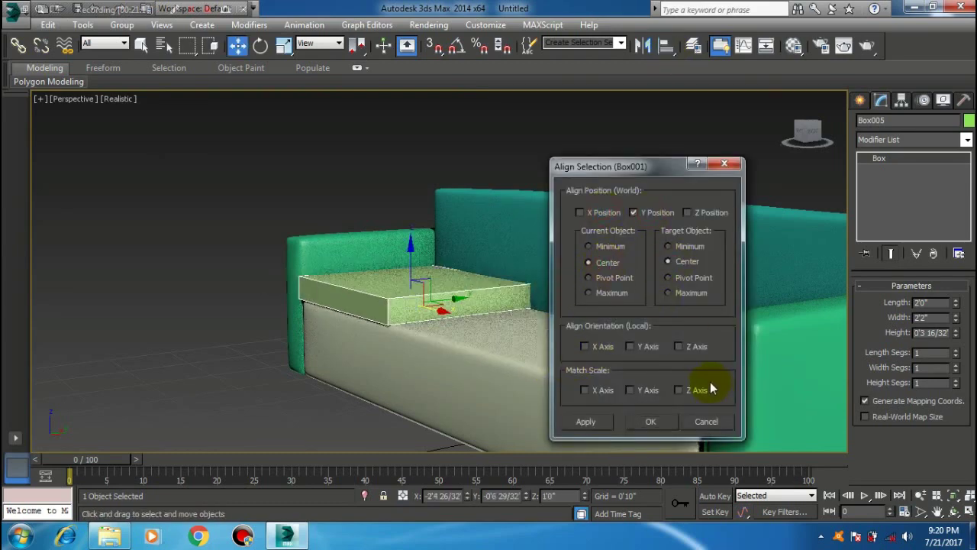
{"action": "left_click", "coordinate": [651, 427]}
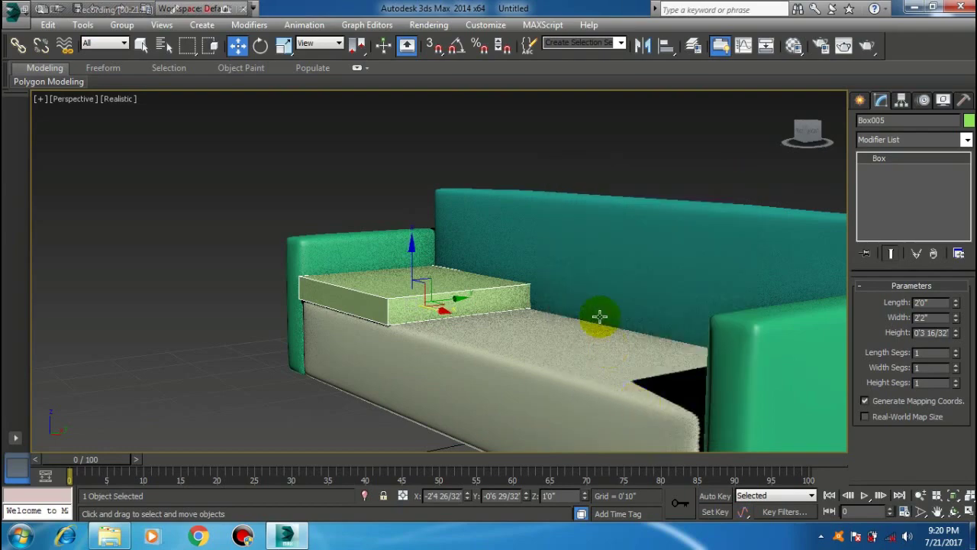
Orbit to a three-quarter front view and isolate the cushion box
{"action": "middle_click_drag", "start_coordinate": [547, 293], "coordinate": [521, 314], "text": "alt"}
{"action": "mouse_move", "coordinate": [481, 325]}
{"action": "middle_mouse_down", "text": "alt"}
{"action": "mouse_move", "coordinate": [606, 316]}
{"action": "mouse_move", "coordinate": [672, 320]}
{"action": "mouse_move", "coordinate": [680, 332]}
{"action": "middle_mouse_up", "text": "alt"}
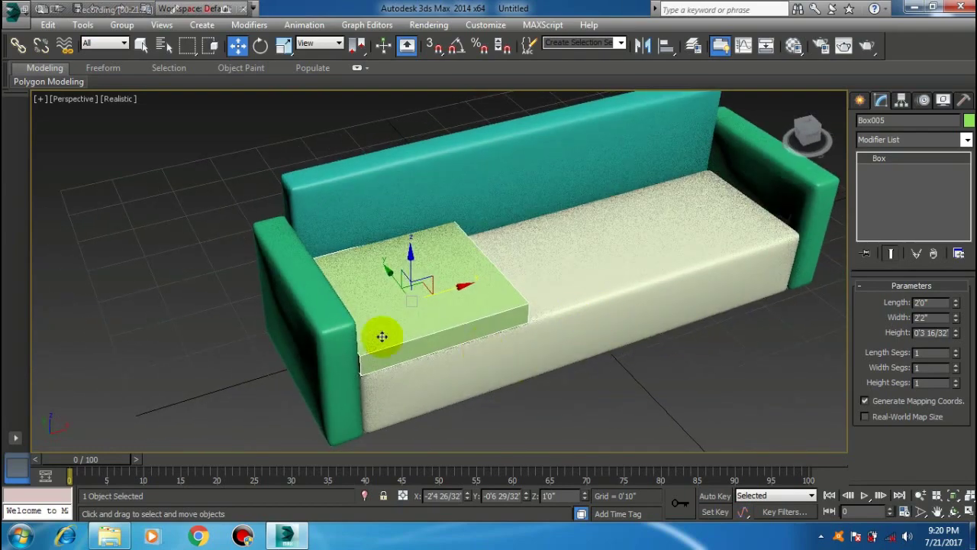
{"action": "left_click", "coordinate": [364, 495]}
Convert the box to Editable Poly and connect a front edge ring with 2 pinched segments
{"action": "right_click", "coordinate": [502, 290]}
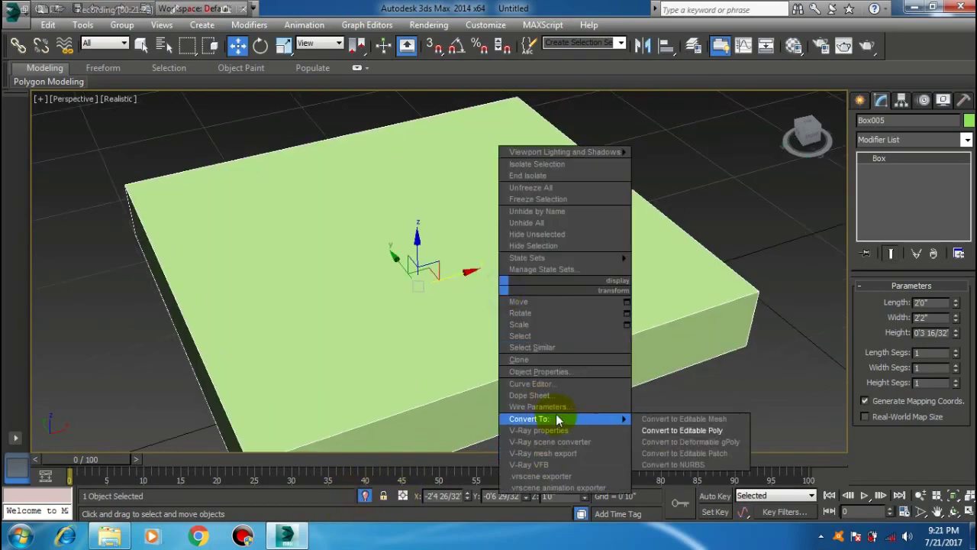
{"action": "left_click", "coordinate": [655, 404]}
{"action": "left_click", "coordinate": [893, 301]}
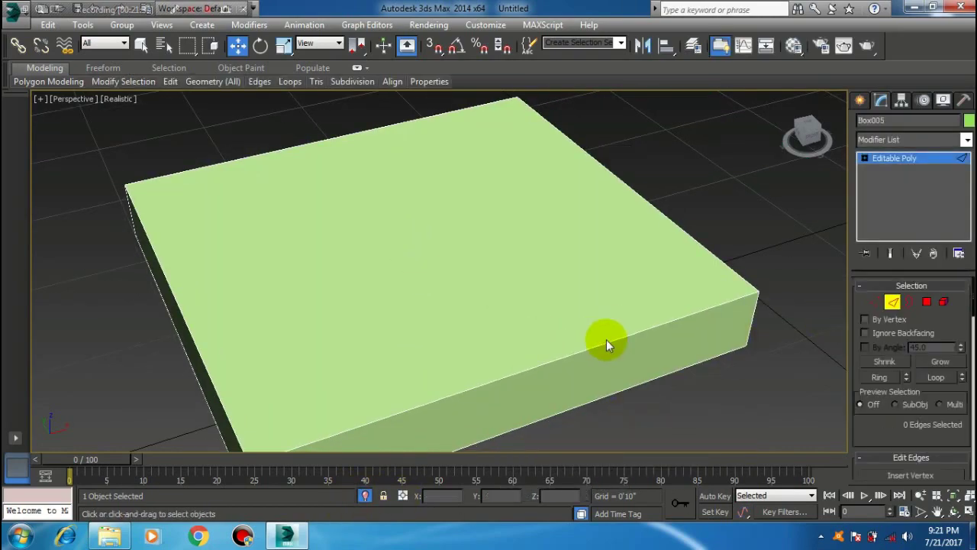
{"action": "left_click", "coordinate": [603, 341]}
{"action": "scroll", "coordinate": [604, 342], "scroll_direction": "down", "scroll_amount": 2}
{"action": "left_click", "coordinate": [879, 377]}
{"action": "right_click", "coordinate": [583, 360]}
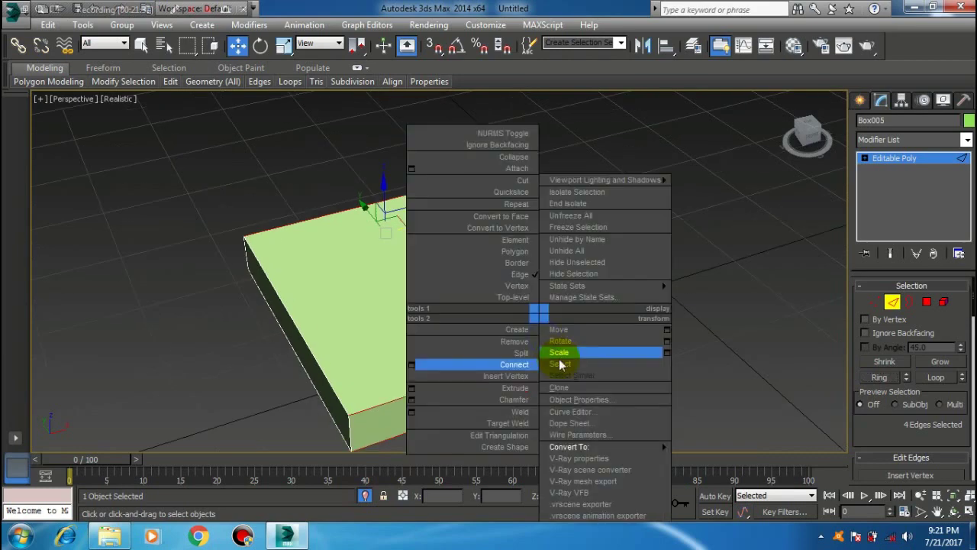
{"action": "left_click", "coordinate": [405, 386]}
{"action": "left_click", "coordinate": [447, 279]}
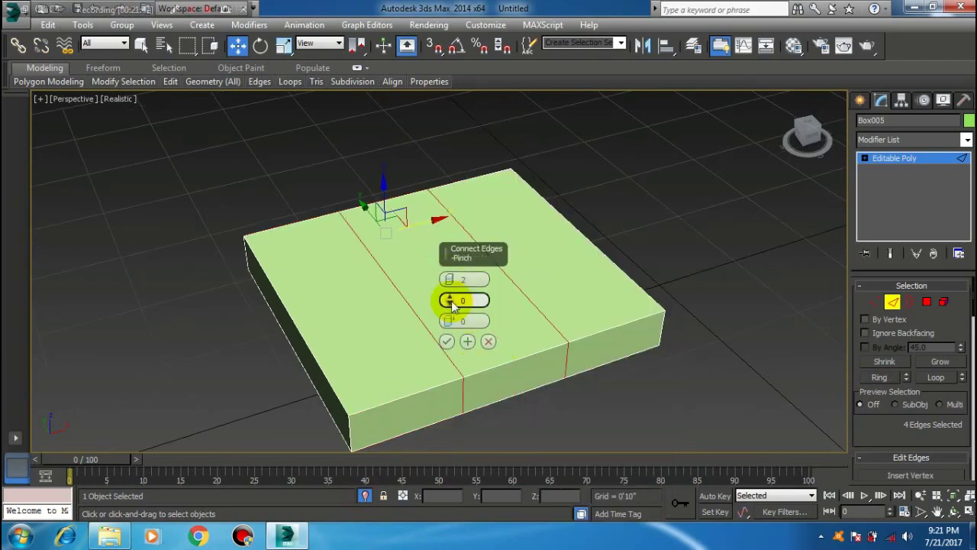
{"action": "left_click_drag", "start_coordinate": [449, 300], "coordinate": [479, 38]}
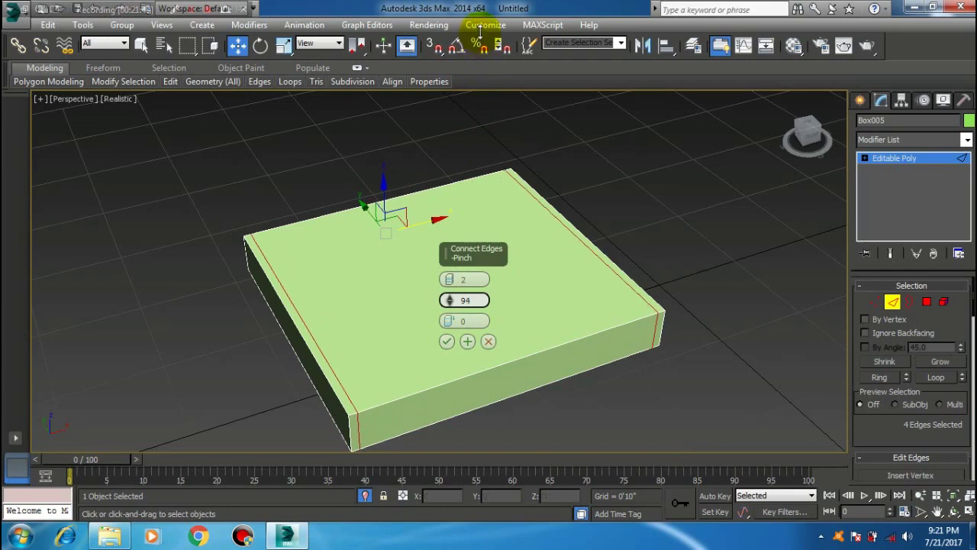
{"action": "left_click", "coordinate": [446, 341]}
Connect the short-side edge ring to add pinched support loops near the top borders
{"action": "left_click", "coordinate": [329, 390]}
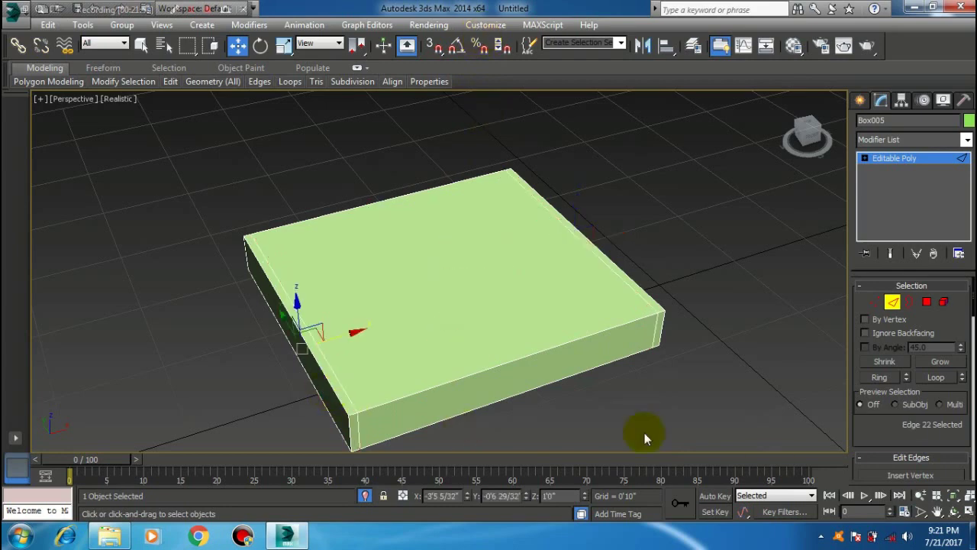
{"action": "left_click", "coordinate": [337, 387]}
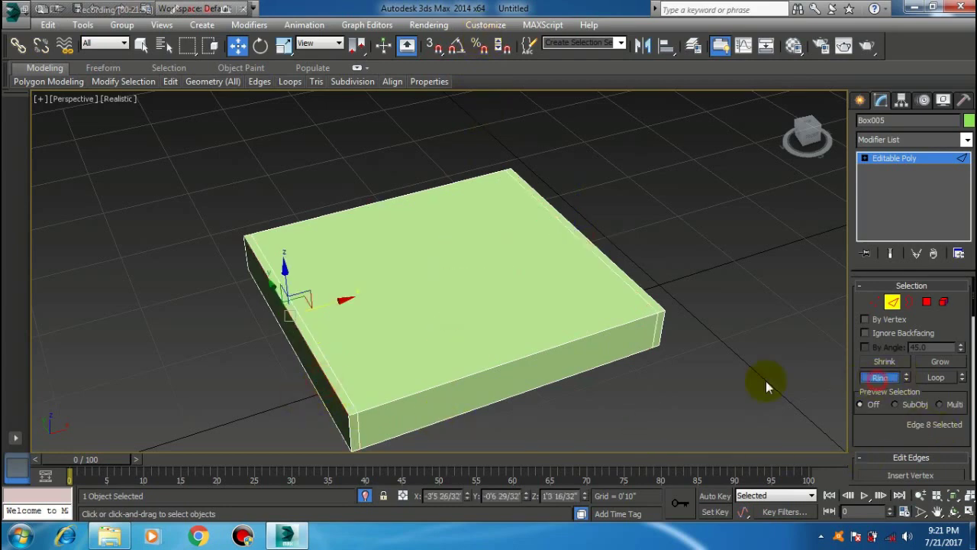
{"action": "right_click", "coordinate": [449, 380]}
{"action": "left_click", "coordinate": [295, 359]}
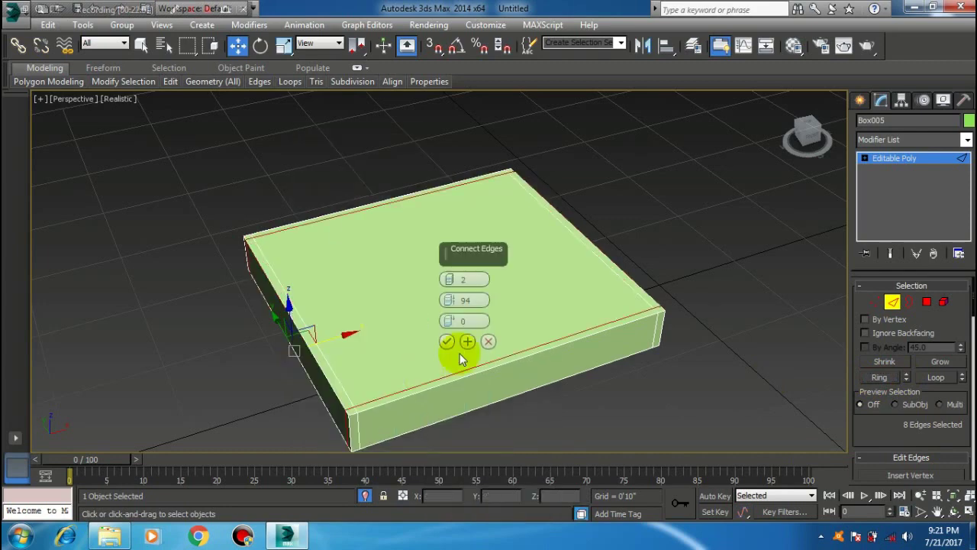
{"action": "left_click_drag", "start_coordinate": [449, 300], "coordinate": [458, 306]}
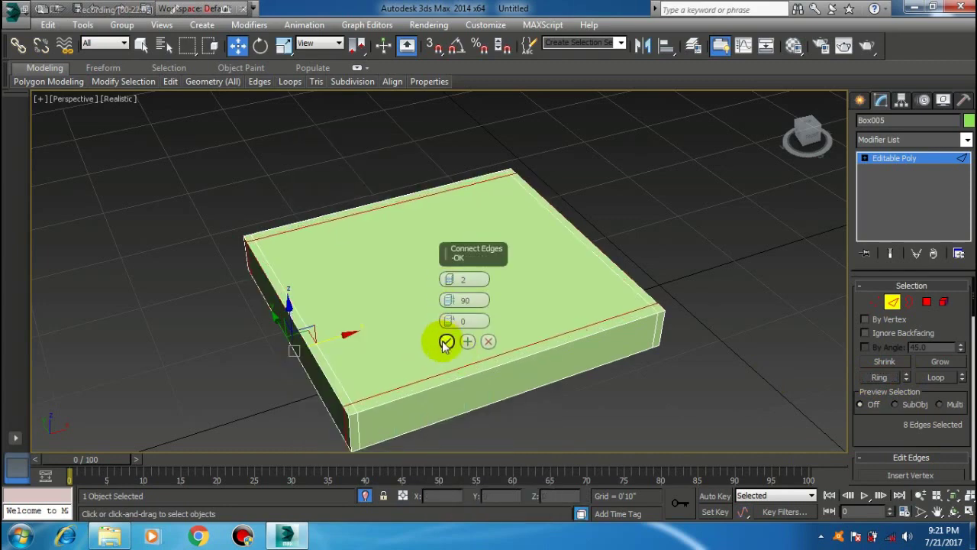
{"action": "left_click", "coordinate": [447, 341]}
Add two tightly spaced edge loops around the box's sides
{"action": "left_click", "coordinate": [654, 333]}
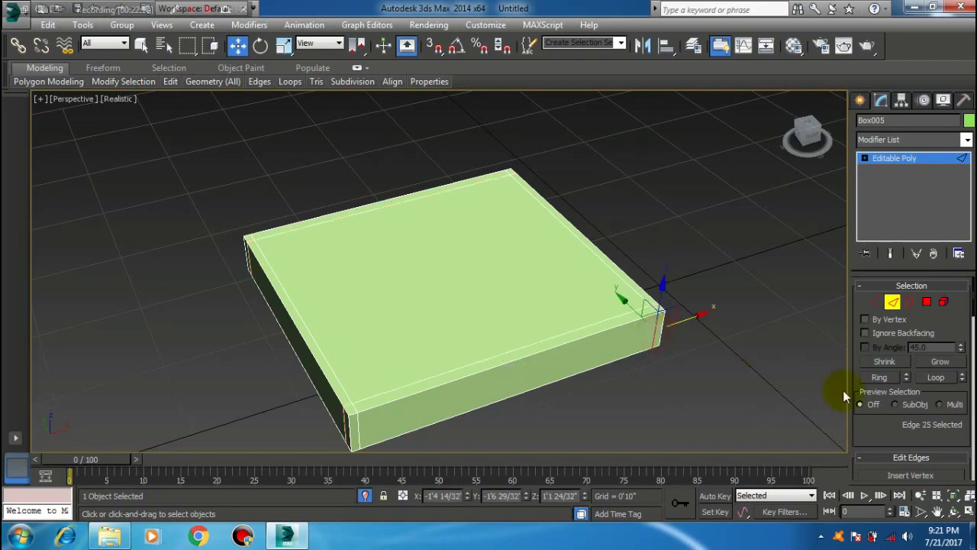
{"action": "left_click", "coordinate": [879, 377]}
{"action": "right_click", "coordinate": [551, 314]}
{"action": "left_click", "coordinate": [497, 356]}
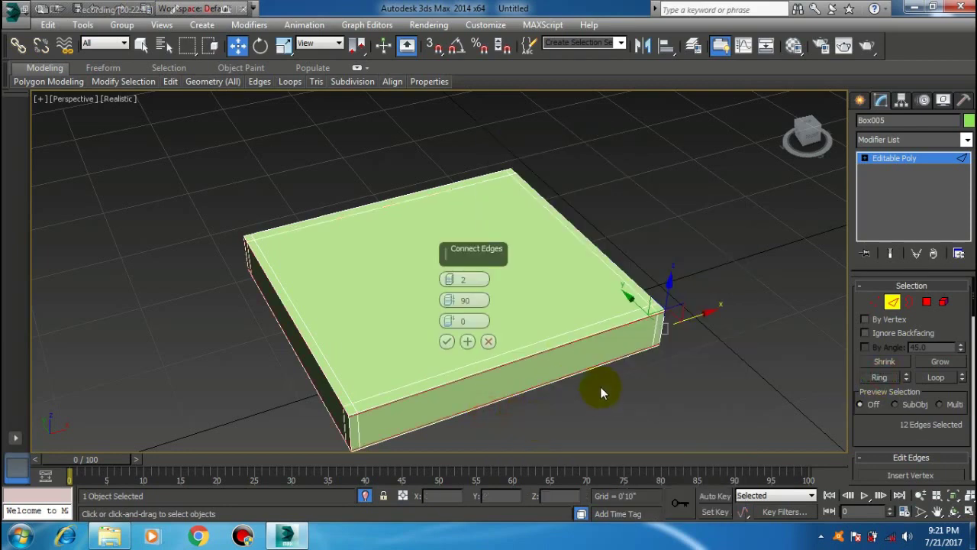
{"action": "left_click_drag", "start_coordinate": [450, 305], "coordinate": [460, 425]}
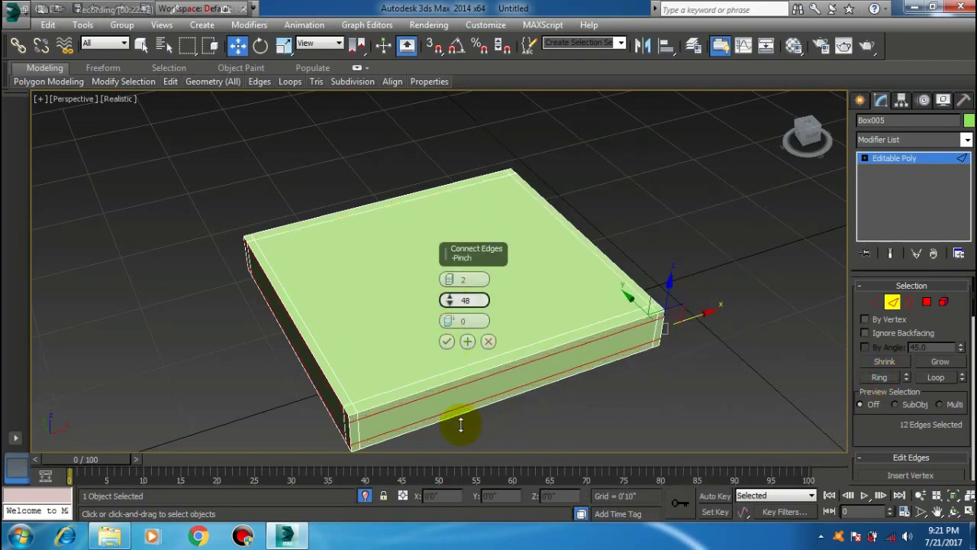
{"action": "left_click", "coordinate": [446, 341]}
Select the ring of edges along the box's long side
{"action": "left_click", "coordinate": [594, 327]}
{"action": "left_click", "coordinate": [880, 377]}
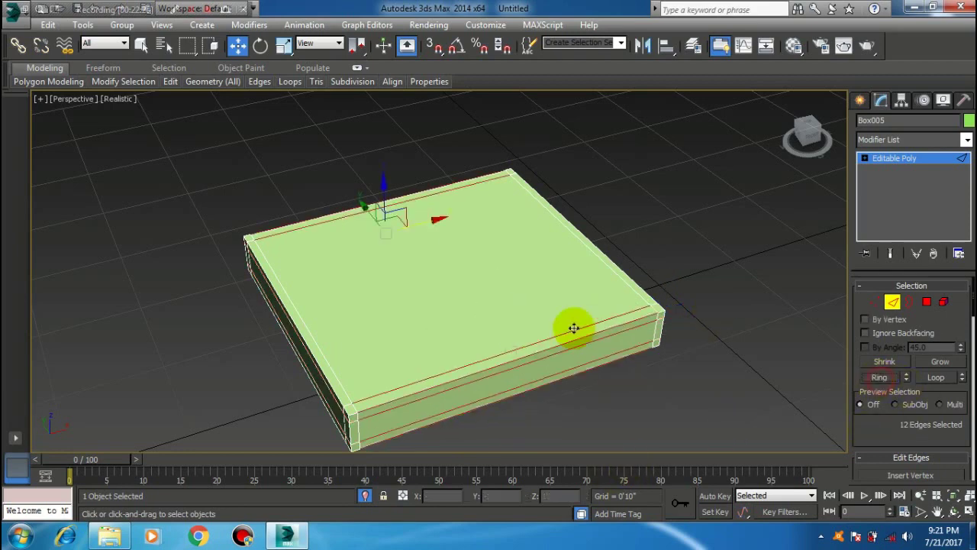
{"action": "right_click", "coordinate": [511, 313]}
Grid the cushion top with 5 connecting edges one way and 4 the other
{"action": "left_click", "coordinate": [384, 372]}
{"action": "left_click_drag", "start_coordinate": [447, 280], "coordinate": [452, 281]}
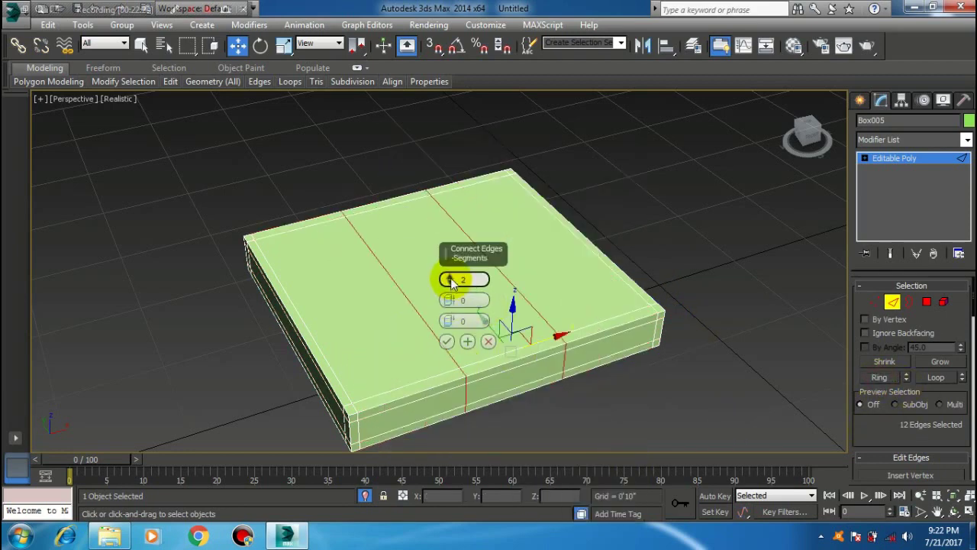
{"action": "left_click", "coordinate": [446, 342]}
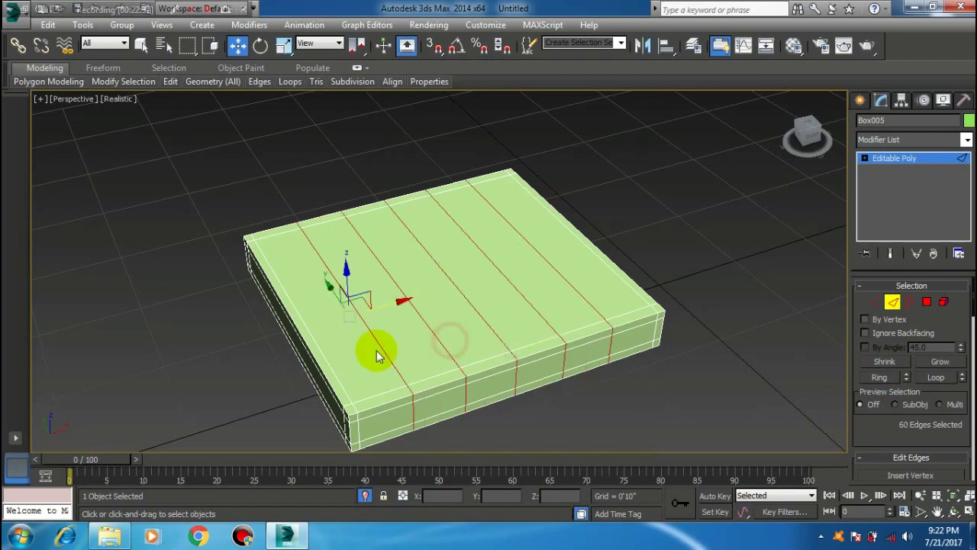
{"action": "left_click", "coordinate": [331, 370]}
{"action": "right_click", "coordinate": [436, 305]}
{"action": "left_click", "coordinate": [300, 427]}
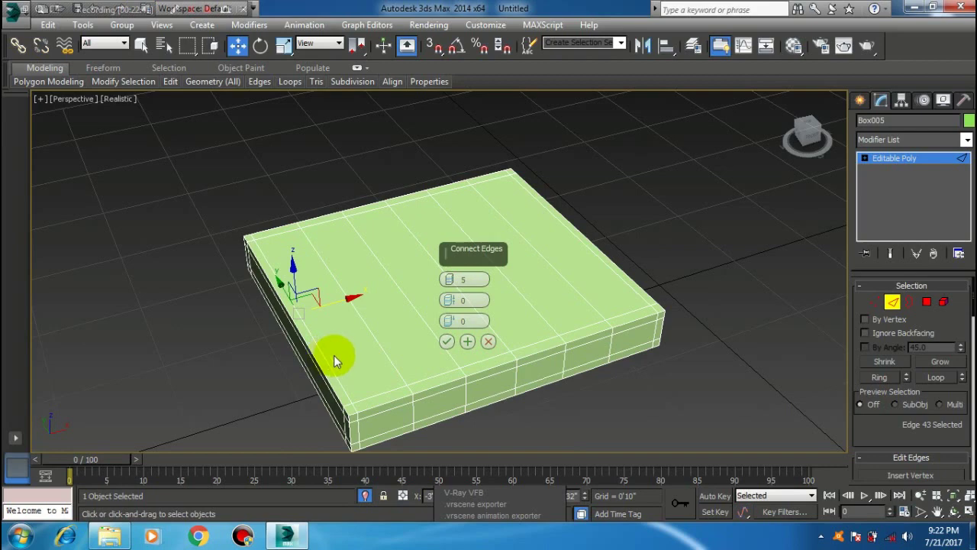
{"action": "left_click", "coordinate": [879, 377]}
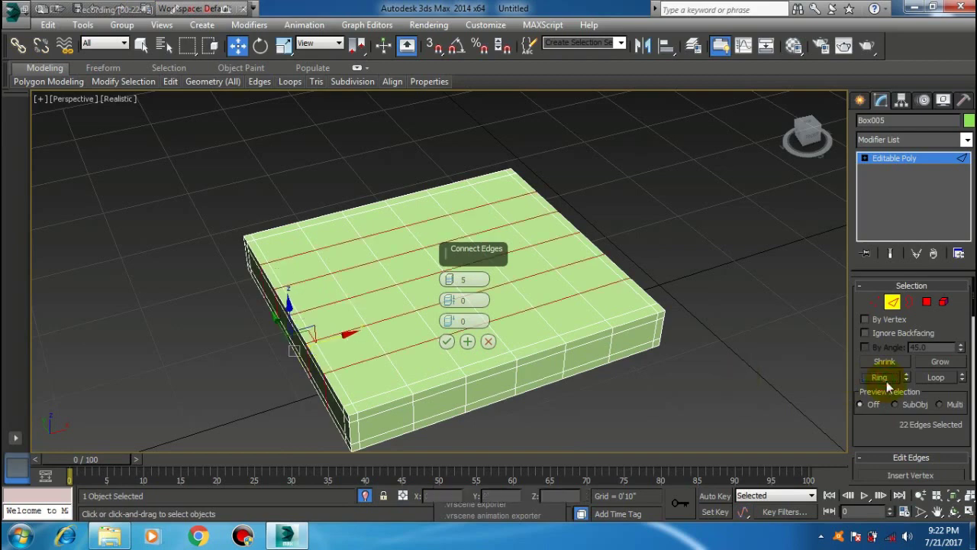
{"action": "left_click_drag", "start_coordinate": [450, 280], "coordinate": [451, 282]}
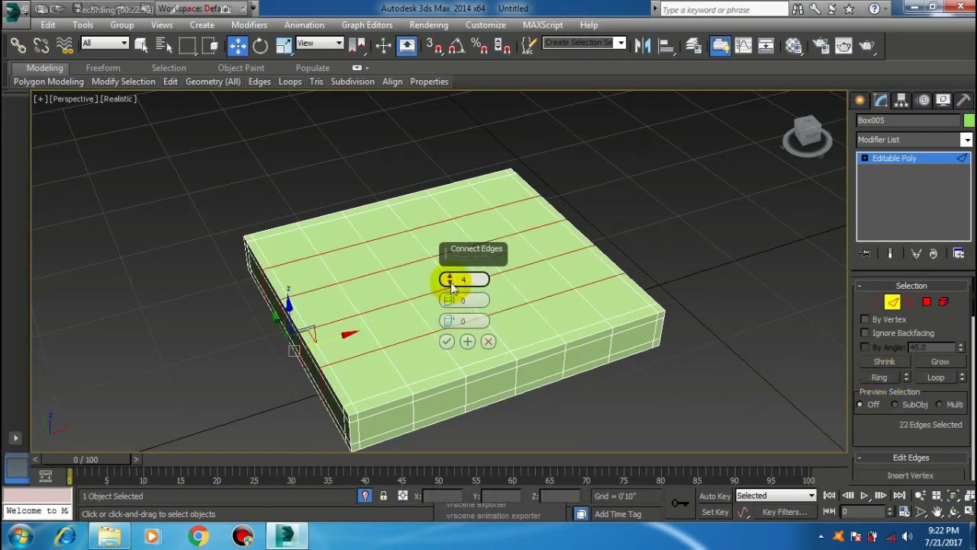
{"action": "left_click", "coordinate": [447, 341]}
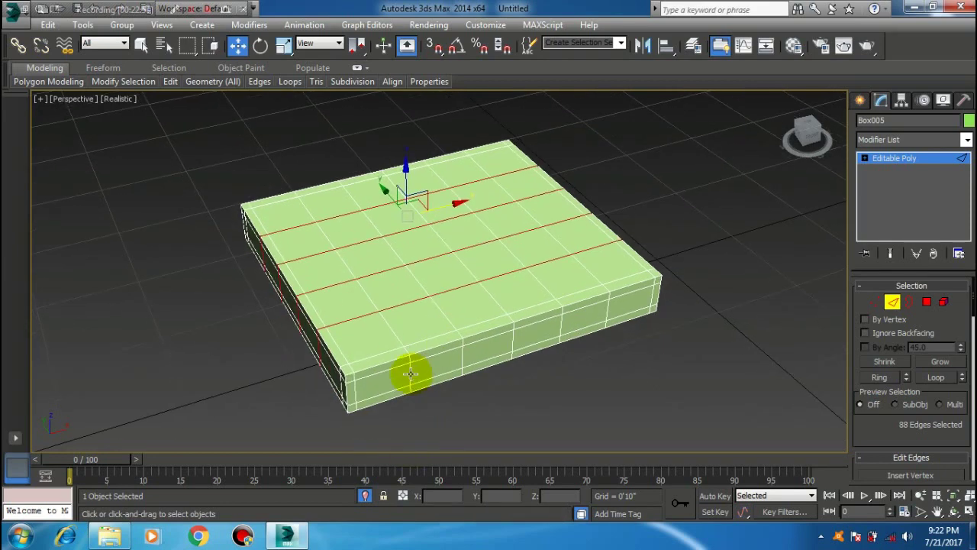
Add a single edge loop around the sides and exit Edge mode
{"action": "left_click", "coordinate": [406, 372]}
{"action": "left_click", "coordinate": [880, 380]}
{"action": "right_click", "coordinate": [459, 326]}
{"action": "left_click", "coordinate": [343, 399]}
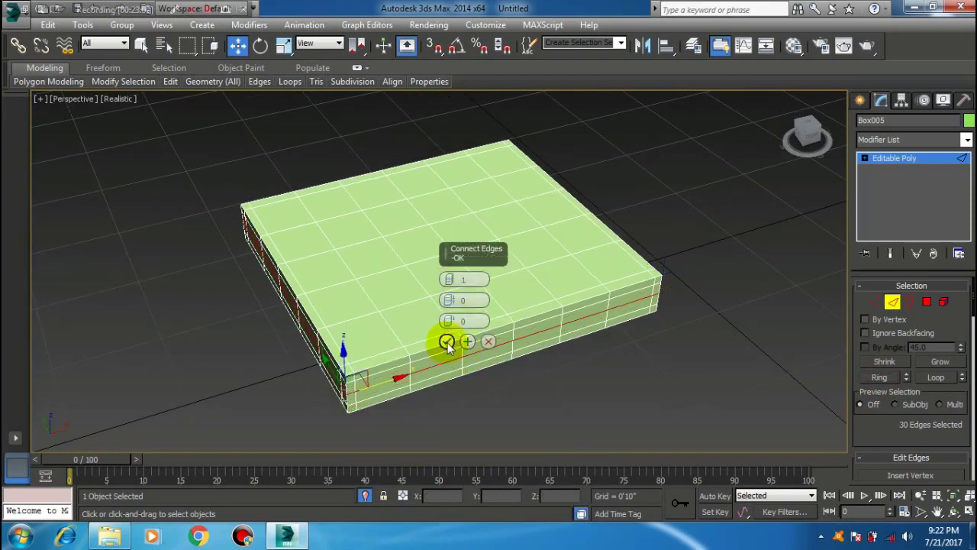
{"action": "left_click", "coordinate": [448, 341]}
{"action": "left_click", "coordinate": [885, 162]}
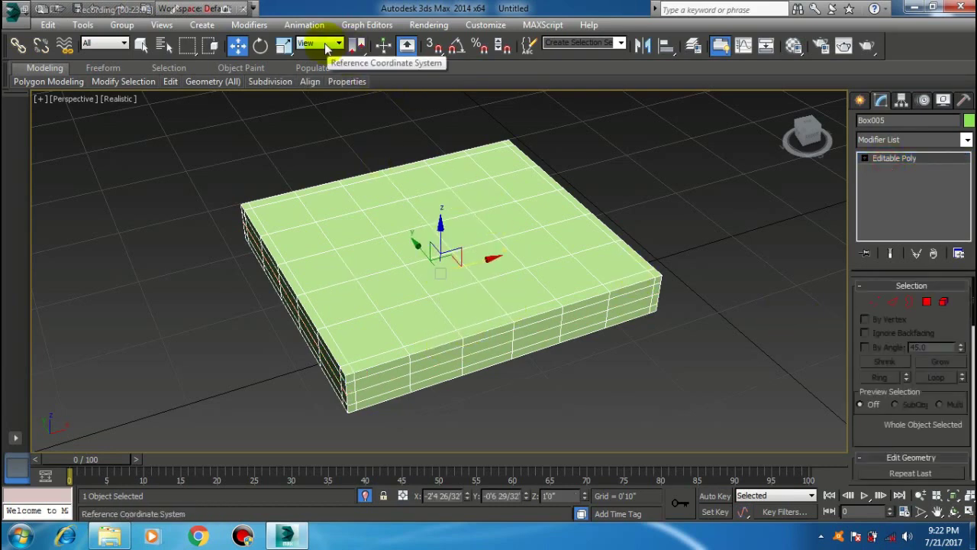
Add a Cloth modifier and set the box's object properties to Cloth with the Cotton preset
{"action": "left_click", "coordinate": [249, 25]}
{"action": "mouse_move", "coordinate": [258, 143]}
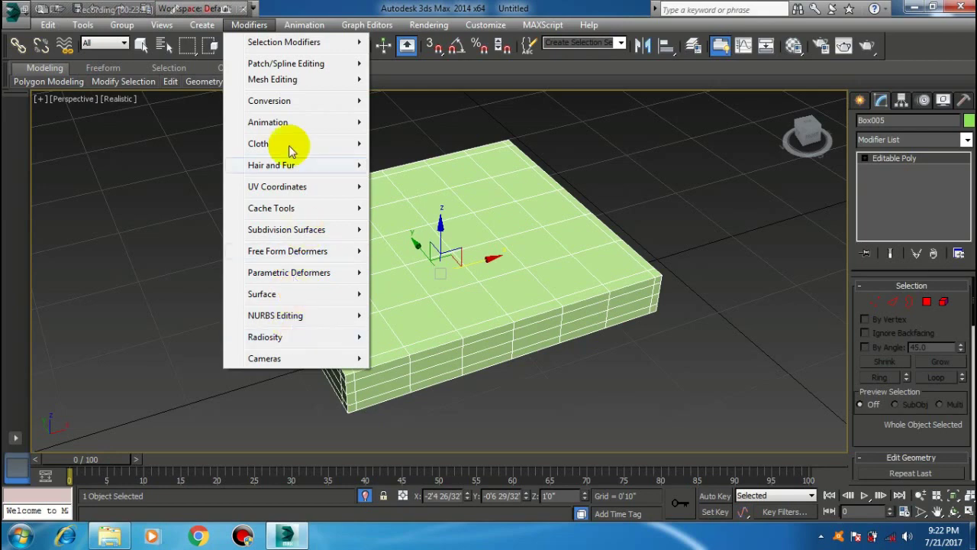
{"action": "left_click", "coordinate": [425, 146]}
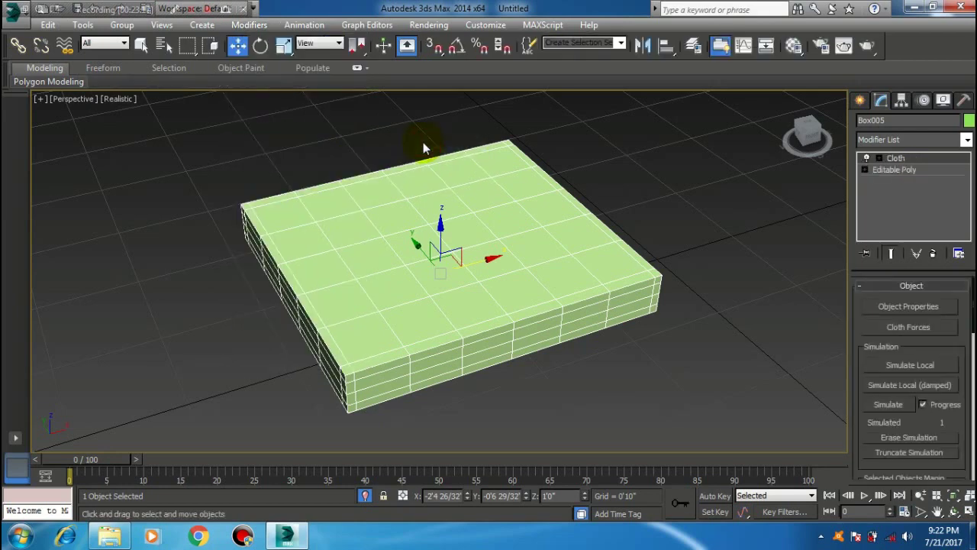
{"action": "left_click", "coordinate": [888, 306]}
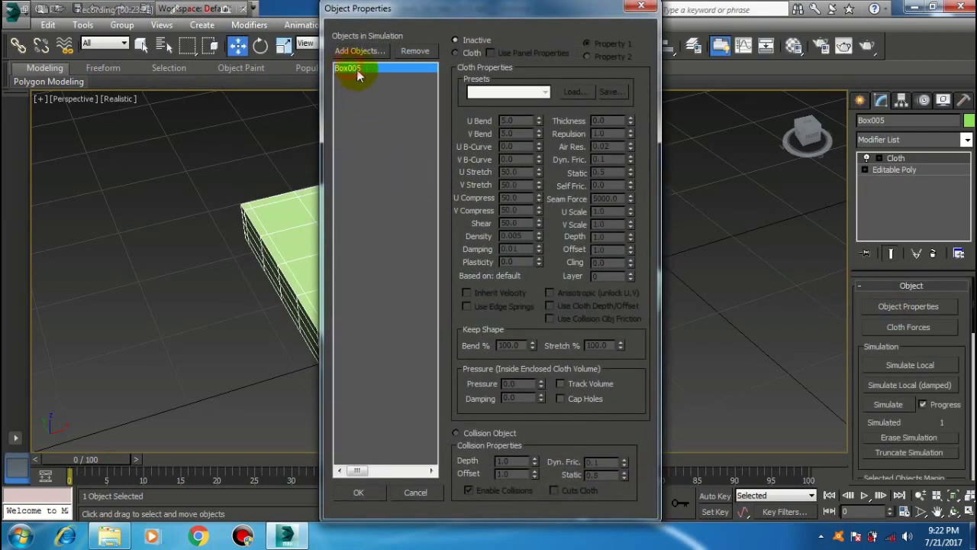
{"action": "left_click", "coordinate": [455, 52]}
{"action": "left_click", "coordinate": [524, 92]}
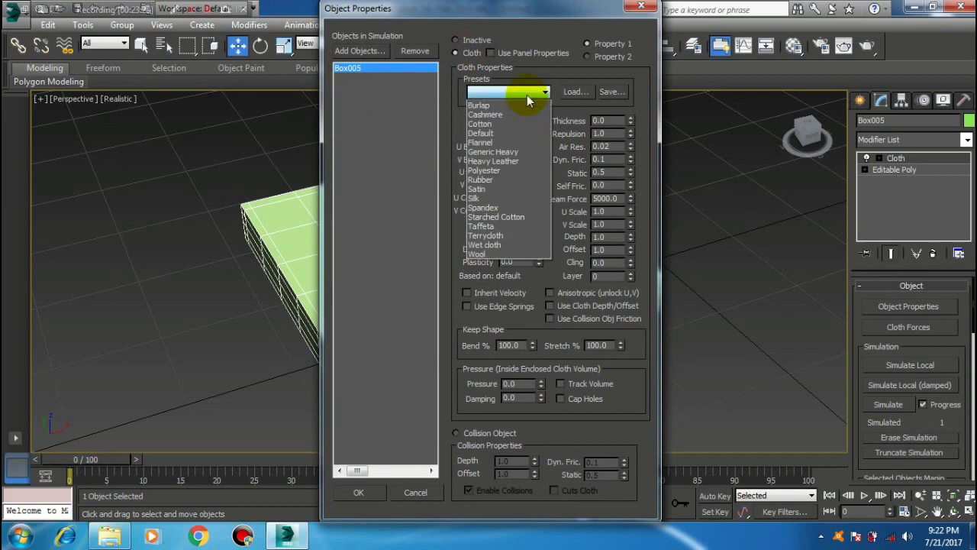
{"action": "left_click", "coordinate": [480, 124]}
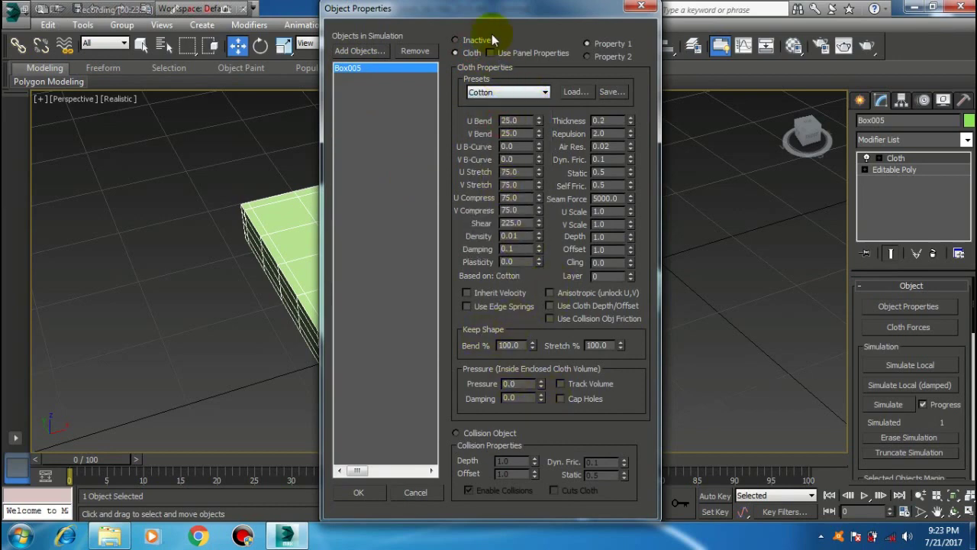
{"action": "left_click_drag", "start_coordinate": [492, 35], "coordinate": [487, 23]}
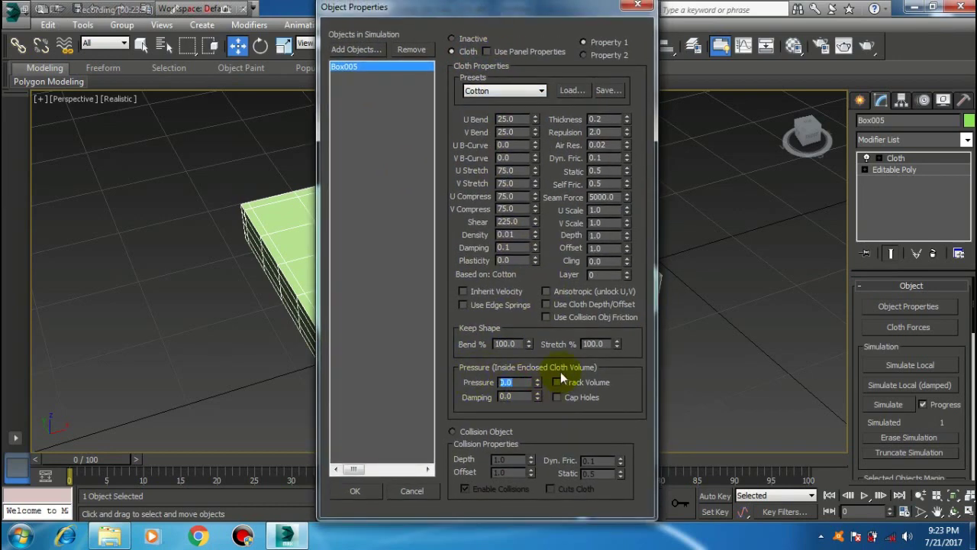
Close the cloth properties and run Simulate Local on the cushion
{"action": "left_click", "coordinate": [355, 490]}
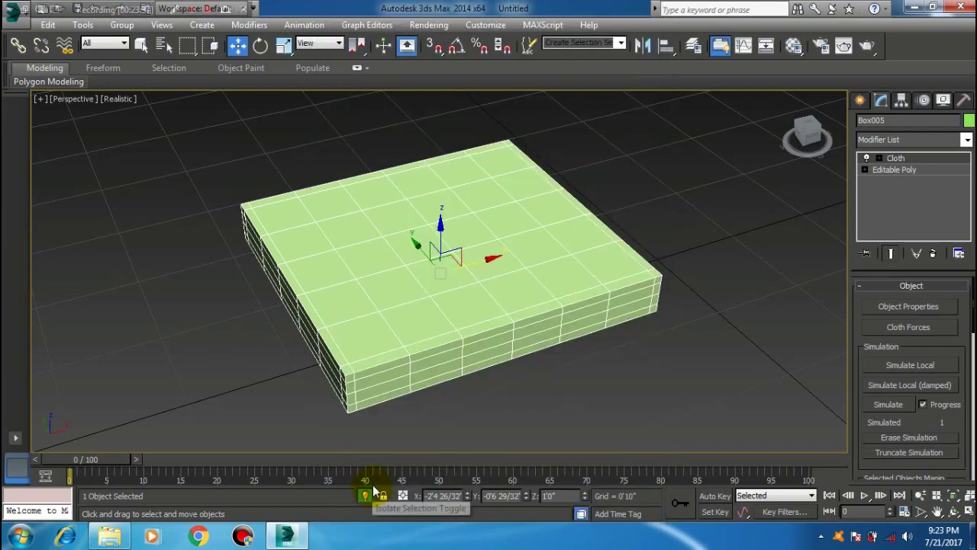
{"action": "scroll", "coordinate": [952, 432], "scroll_direction": "down", "scroll_amount": 5}
{"action": "scroll", "coordinate": [950, 369], "scroll_direction": "down", "scroll_amount": 5}
{"action": "scroll", "coordinate": [950, 369], "scroll_direction": "down", "scroll_amount": 3}
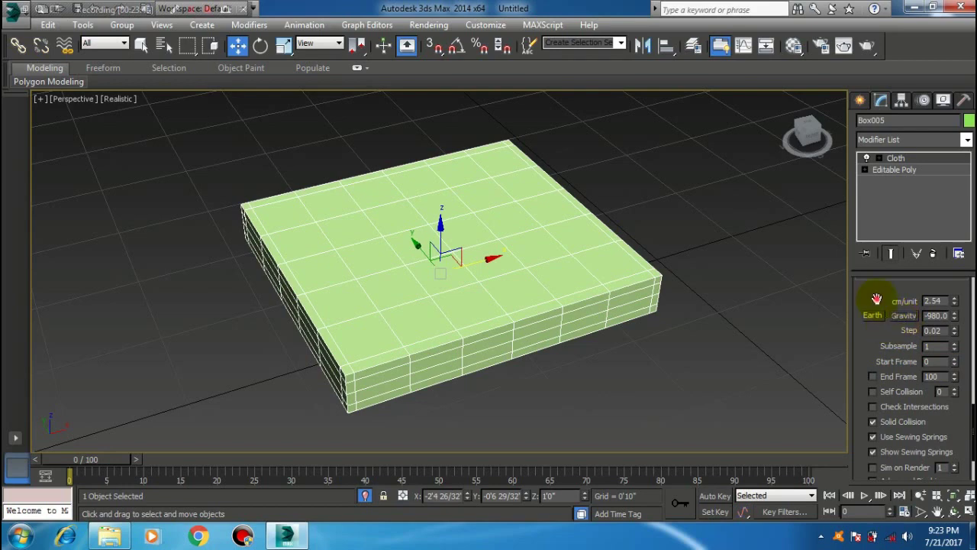
{"action": "scroll", "coordinate": [877, 374], "scroll_direction": "up", "scroll_amount": 5}
{"action": "scroll", "coordinate": [878, 374], "scroll_direction": "up", "scroll_amount": 3}
{"action": "scroll", "coordinate": [878, 374], "scroll_direction": "up", "scroll_amount": 2}
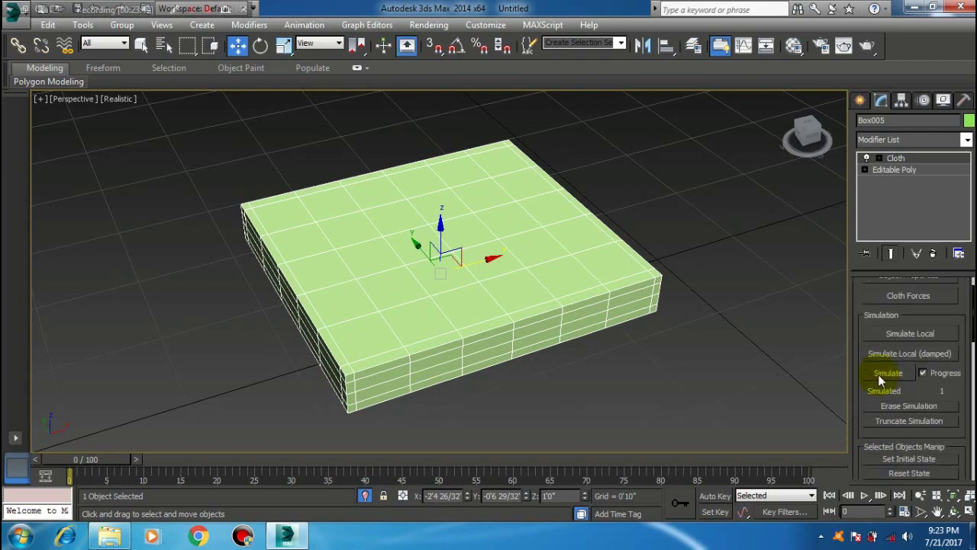
{"action": "left_click", "coordinate": [902, 334]}
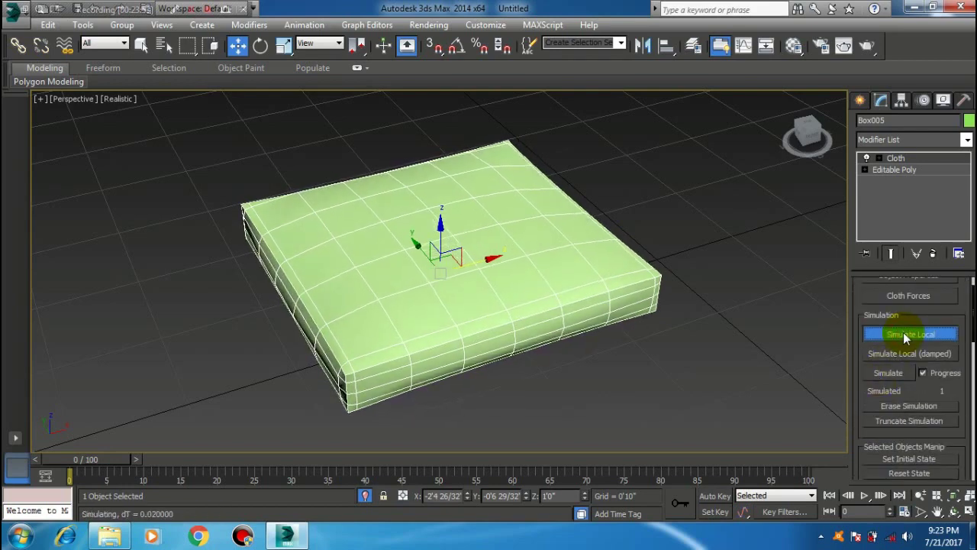
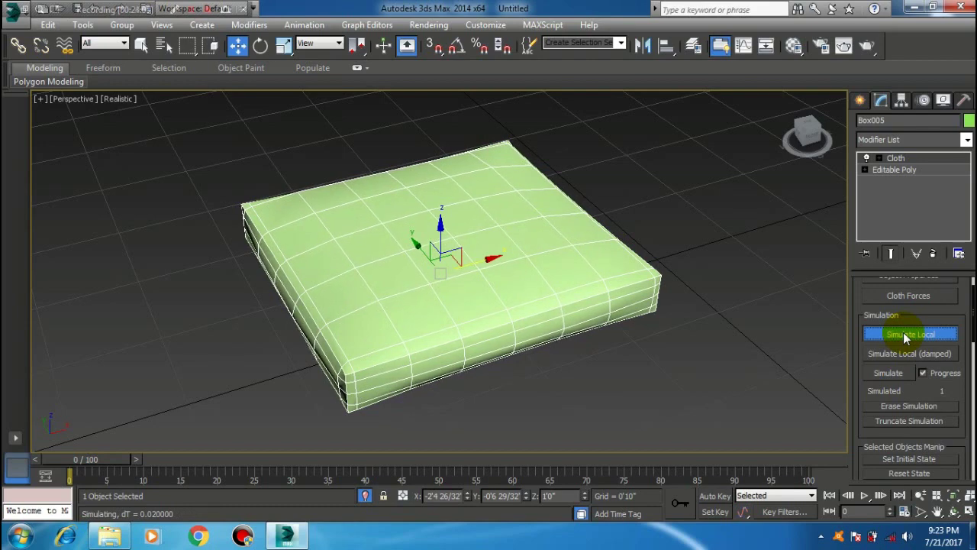
Stop the cushion's local cloth simulation and orbit to view the puffed, rounded shape
{"action": "left_click", "coordinate": [903, 332]}
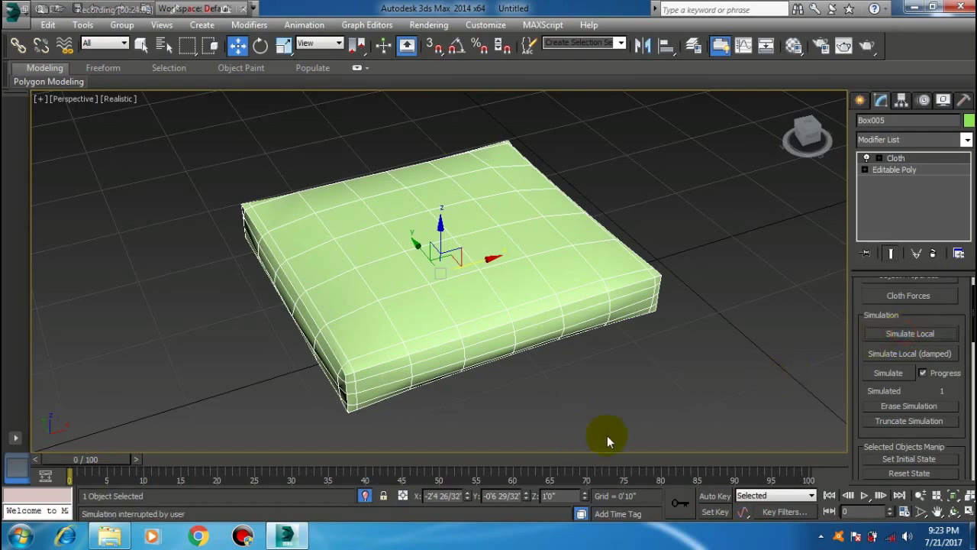
{"action": "mouse_move", "coordinate": [513, 394]}
{"action": "middle_mouse_down", "text": "alt"}
{"action": "mouse_move", "coordinate": [497, 349]}
{"action": "mouse_move", "coordinate": [480, 342]}
{"action": "mouse_move", "coordinate": [522, 369]}
{"action": "middle_mouse_up", "text": "alt"}
Add TurboSmooth to the cushion and raise its Iterations from 1 to 2
{"action": "left_click", "coordinate": [250, 25]}
{"action": "mouse_move", "coordinate": [286, 229]}
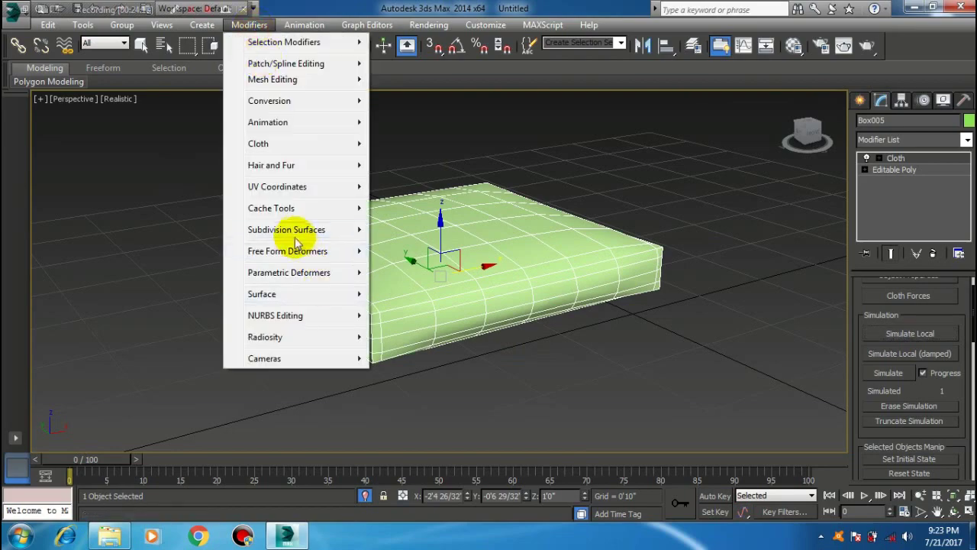
{"action": "left_click", "coordinate": [416, 260]}
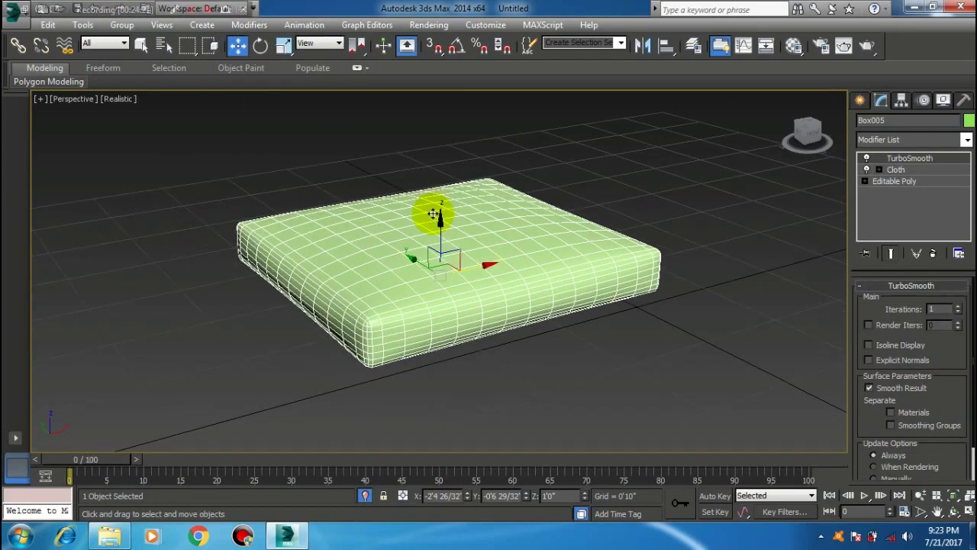
{"action": "mouse_move", "coordinate": [432, 219]}
{"action": "middle_mouse_down", "text": "alt"}
{"action": "mouse_move", "coordinate": [409, 169]}
{"action": "mouse_move", "coordinate": [332, 185]}
{"action": "mouse_move", "coordinate": [344, 196]}
{"action": "mouse_move", "coordinate": [436, 192]}
{"action": "mouse_move", "coordinate": [428, 205]}
{"action": "mouse_move", "coordinate": [438, 290]}
{"action": "middle_mouse_up", "text": "alt"}
{"action": "scroll", "coordinate": [366, 305], "scroll_direction": "up", "scroll_amount": 5}
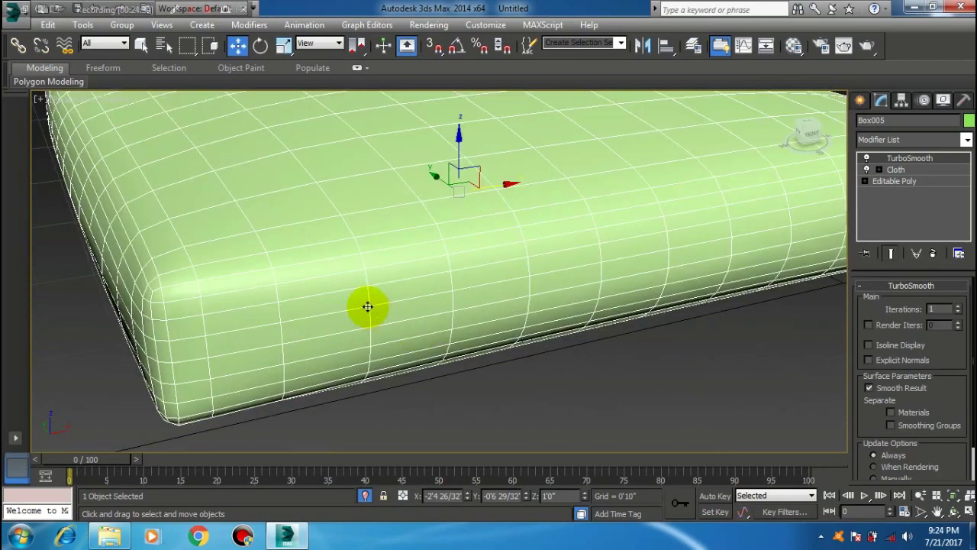
{"action": "middle_click_drag", "start_coordinate": [366, 306], "coordinate": [413, 269], "text": "alt"}
{"action": "scroll", "coordinate": [428, 282], "scroll_direction": "down", "scroll_amount": 5}
{"action": "middle_click_drag", "start_coordinate": [442, 301], "coordinate": [451, 287], "text": "alt"}
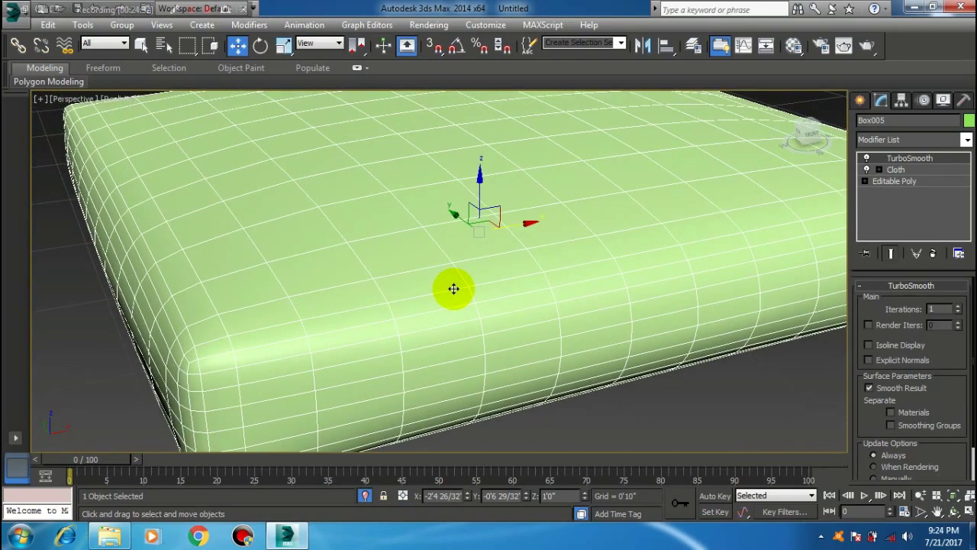
{"action": "left_click", "coordinate": [960, 307]}
{"action": "mouse_move", "coordinate": [501, 234]}
{"action": "middle_mouse_down", "text": "alt"}
{"action": "mouse_move", "coordinate": [503, 326]}
{"action": "mouse_move", "coordinate": [505, 297]}
{"action": "mouse_move", "coordinate": [506, 310]}
{"action": "mouse_move", "coordinate": [448, 264]}
{"action": "middle_mouse_up", "text": "alt"}
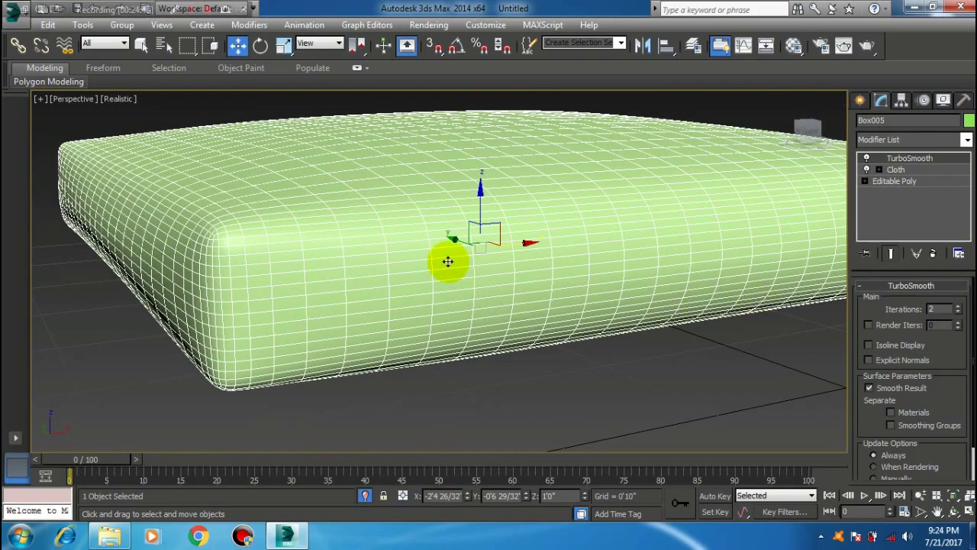
Add an Edit Poly modifier above TurboSmooth from the Modifier List
{"action": "left_click", "coordinate": [913, 138]}
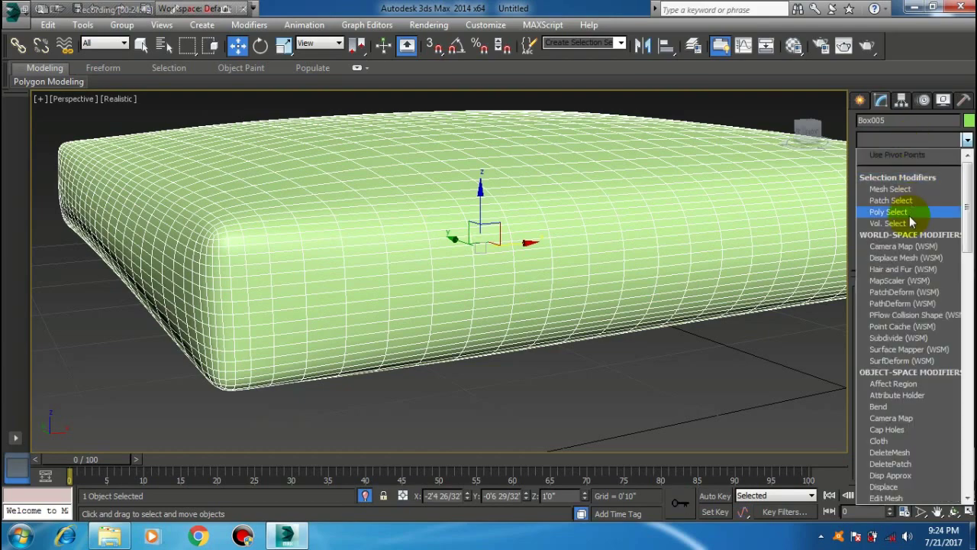
{"action": "key", "text": "e"}
{"action": "key", "text": "Down"}
{"action": "key", "text": "Down"}
{"action": "key", "text": "Return"}
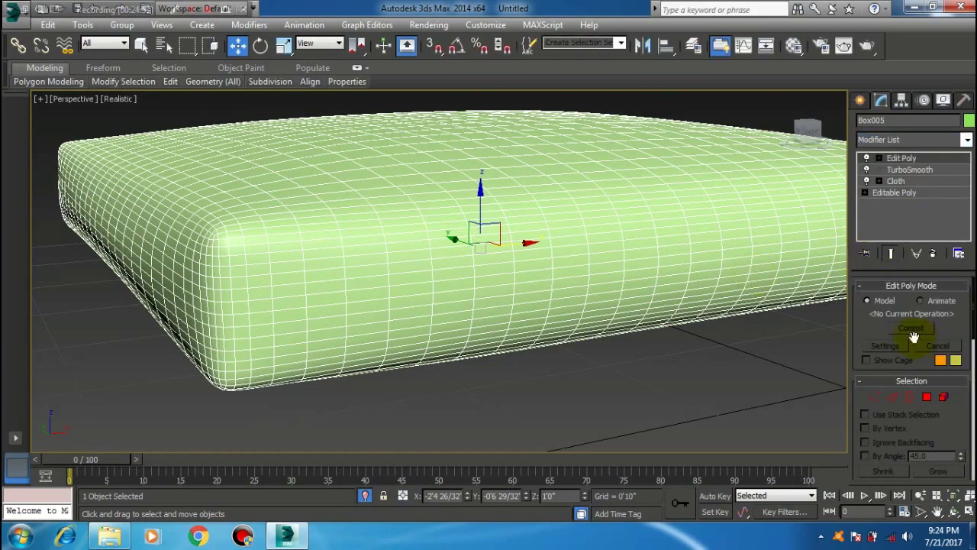
In Edge mode, pick a corner rim edge and extend it into a full Loop
{"action": "left_click", "coordinate": [892, 395]}
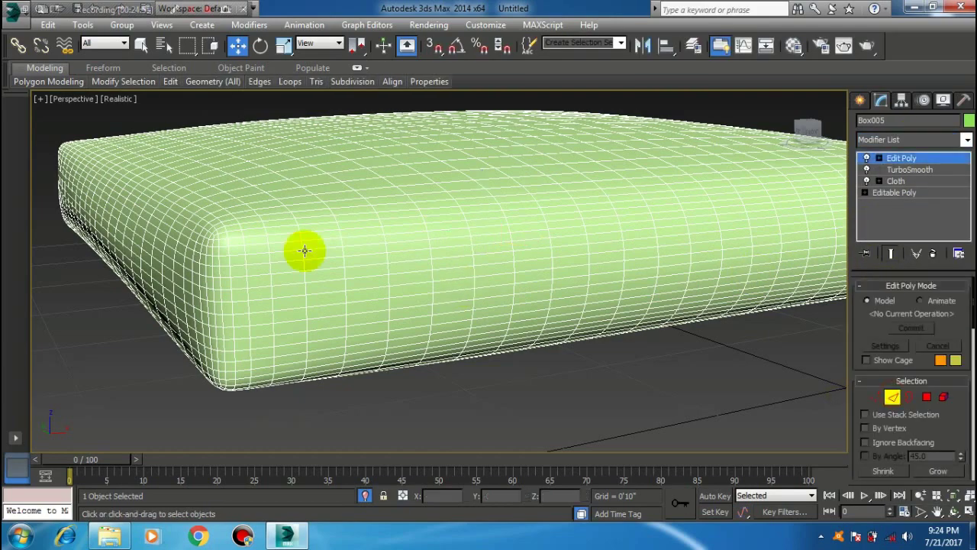
{"action": "left_click", "coordinate": [256, 234]}
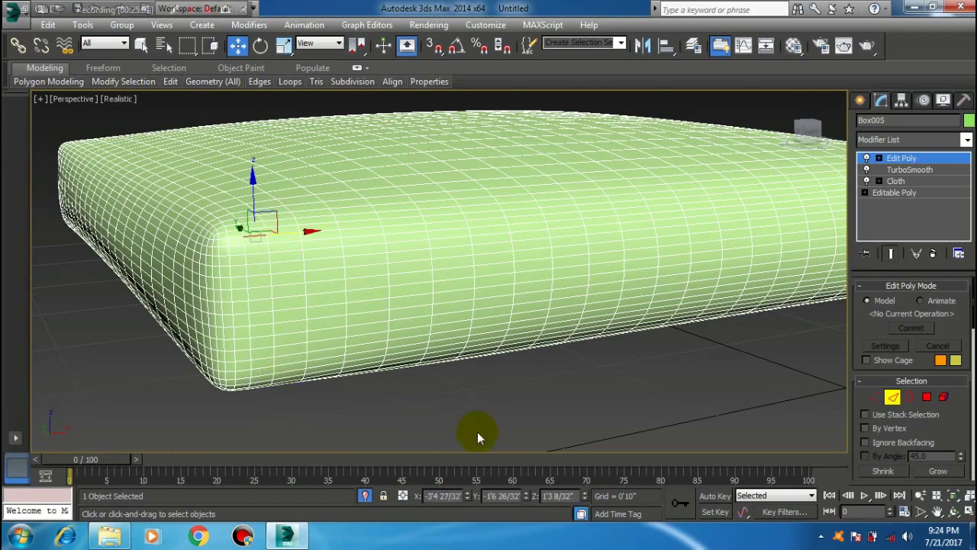
{"action": "mouse_move", "coordinate": [476, 436]}
{"action": "middle_mouse_down", "text": "alt"}
{"action": "mouse_move", "coordinate": [384, 381]}
{"action": "mouse_move", "coordinate": [221, 401]}
{"action": "middle_mouse_up", "text": "alt"}
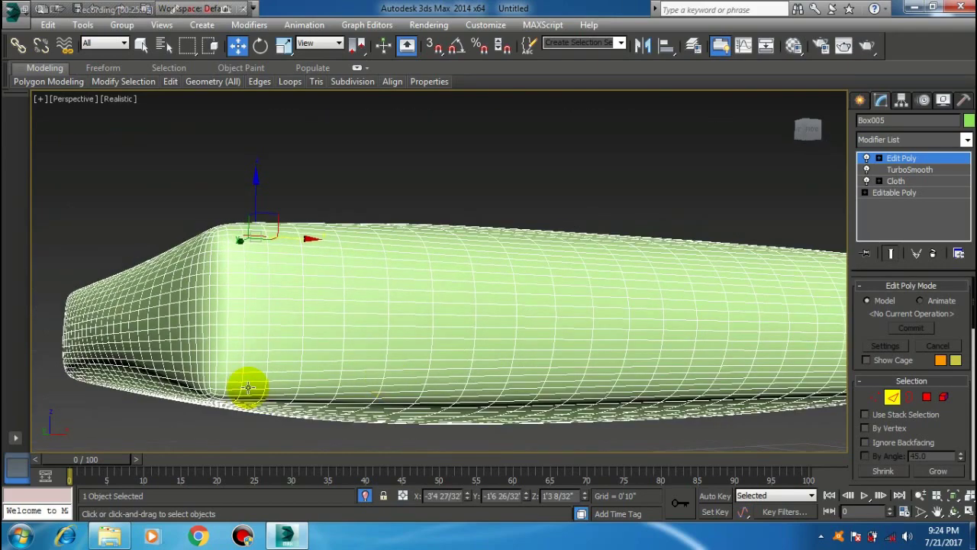
{"action": "left_click", "coordinate": [249, 389]}
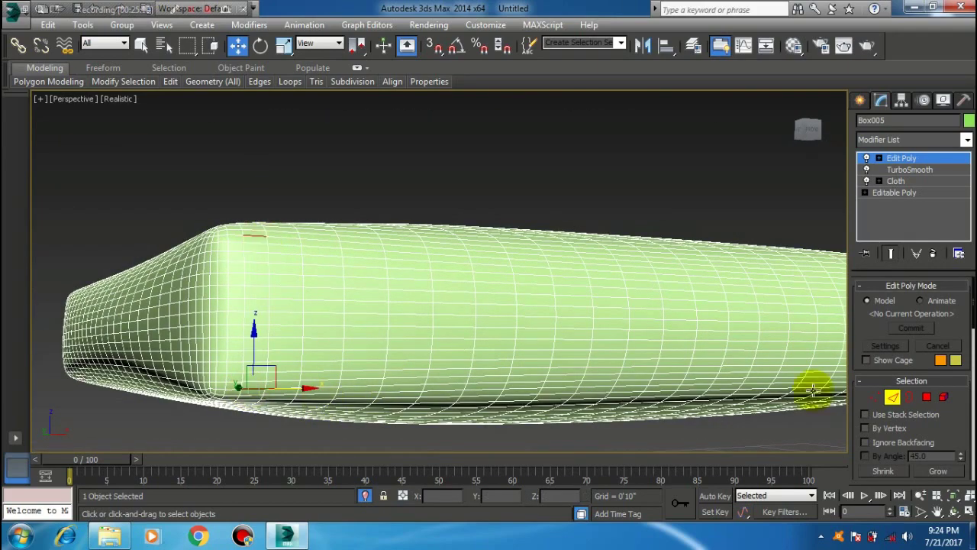
{"action": "scroll", "coordinate": [950, 428], "scroll_direction": "down", "scroll_amount": 3}
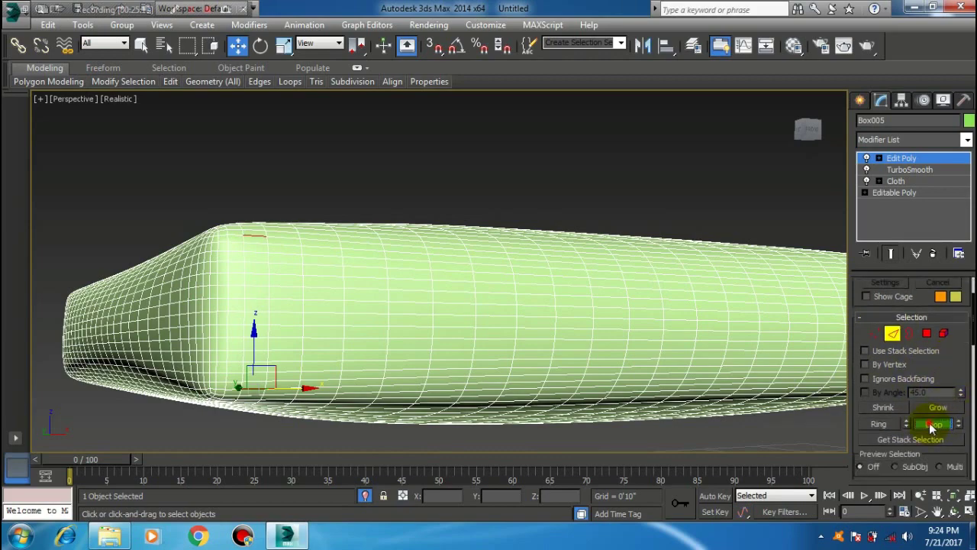
{"action": "left_click", "coordinate": [933, 425]}
{"action": "mouse_move", "coordinate": [567, 348]}
{"action": "middle_mouse_down", "text": "alt"}
{"action": "mouse_move", "coordinate": [353, 358]}
{"action": "mouse_move", "coordinate": [233, 344]}
{"action": "mouse_move", "coordinate": [593, 353]}
{"action": "mouse_move", "coordinate": [484, 329]}
{"action": "mouse_move", "coordinate": [491, 292]}
{"action": "mouse_move", "coordinate": [501, 359]}
{"action": "mouse_move", "coordinate": [499, 283]}
{"action": "middle_mouse_up", "text": "alt"}
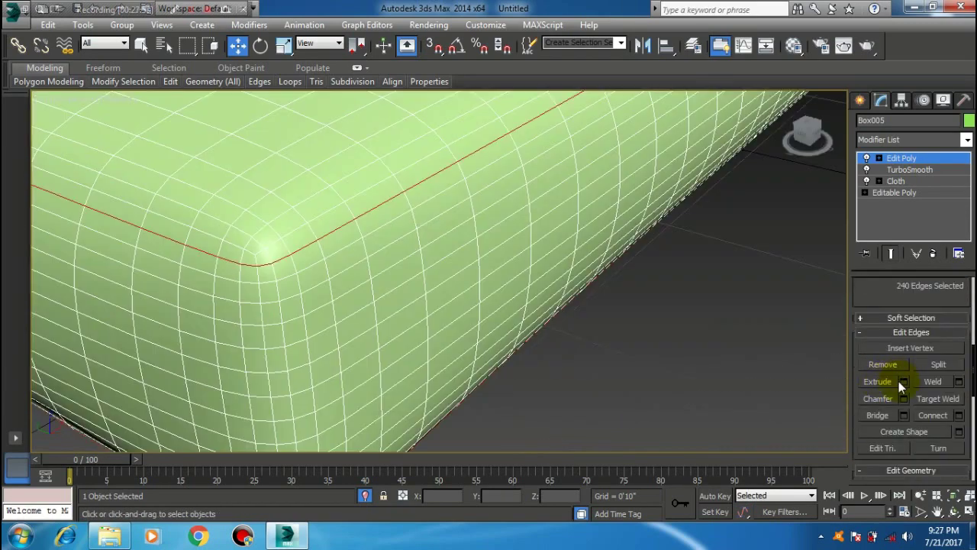
Extrude the rim edge loop at height -0'0 1/32" and width 0'0 2/32" to form a seam groove
{"action": "left_click", "coordinate": [900, 382]}
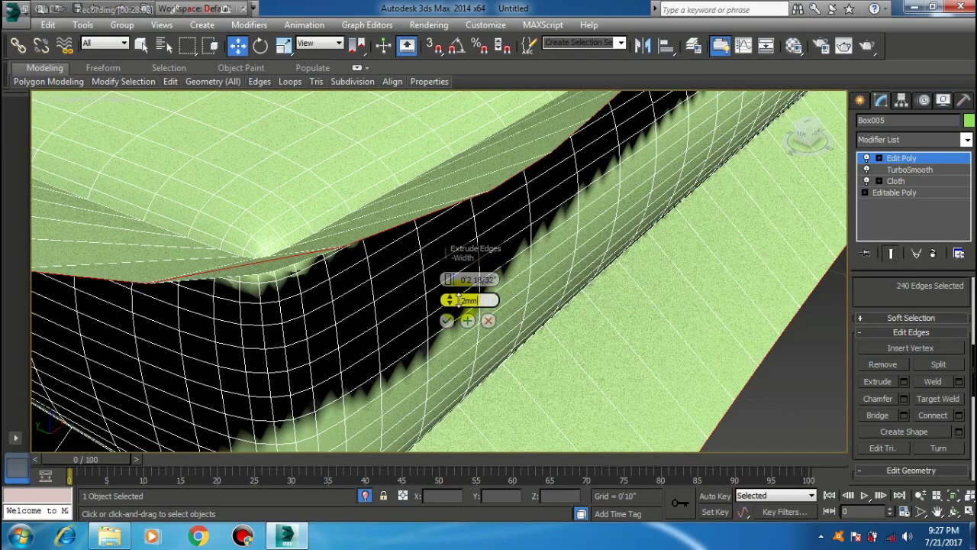
{"action": "key", "text": "Return"}
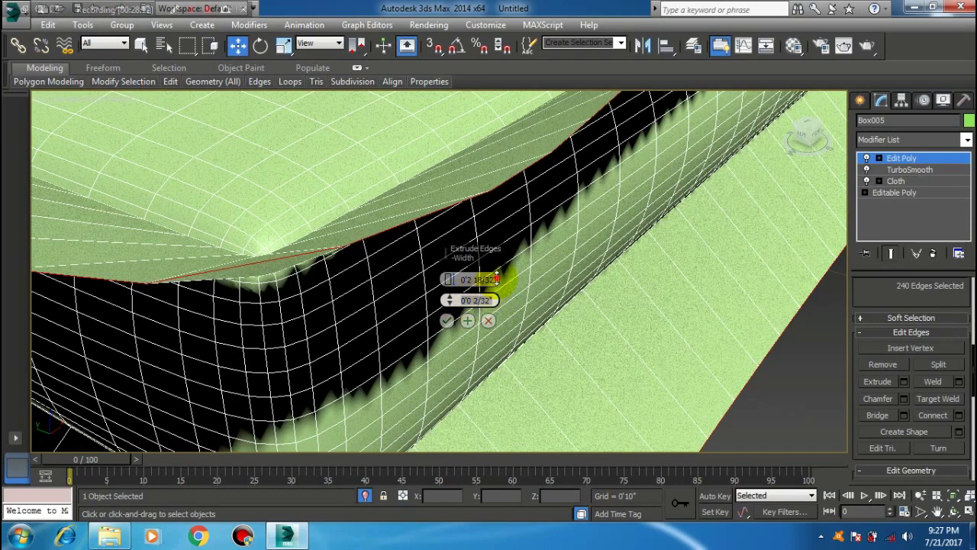
{"action": "double_click", "coordinate": [496, 279]}
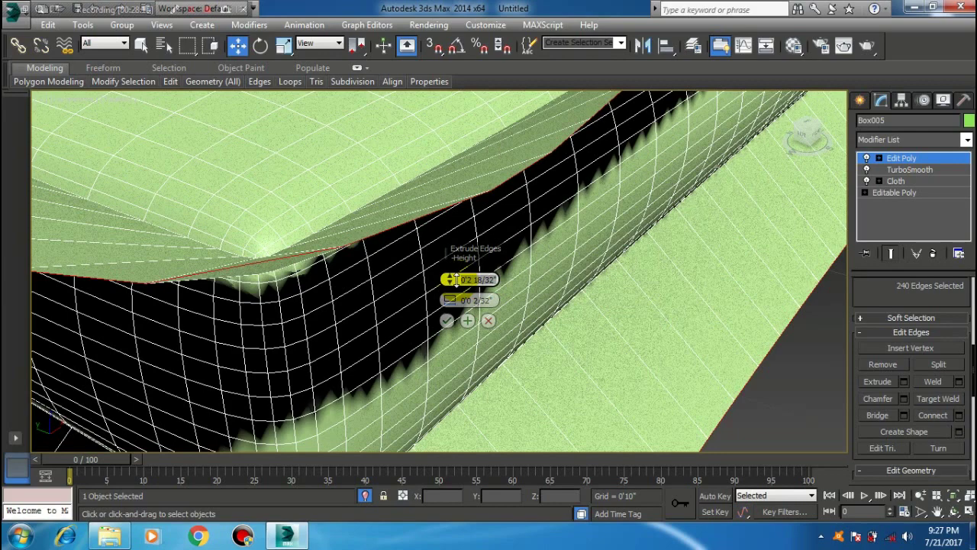
{"action": "key", "text": "Return"}
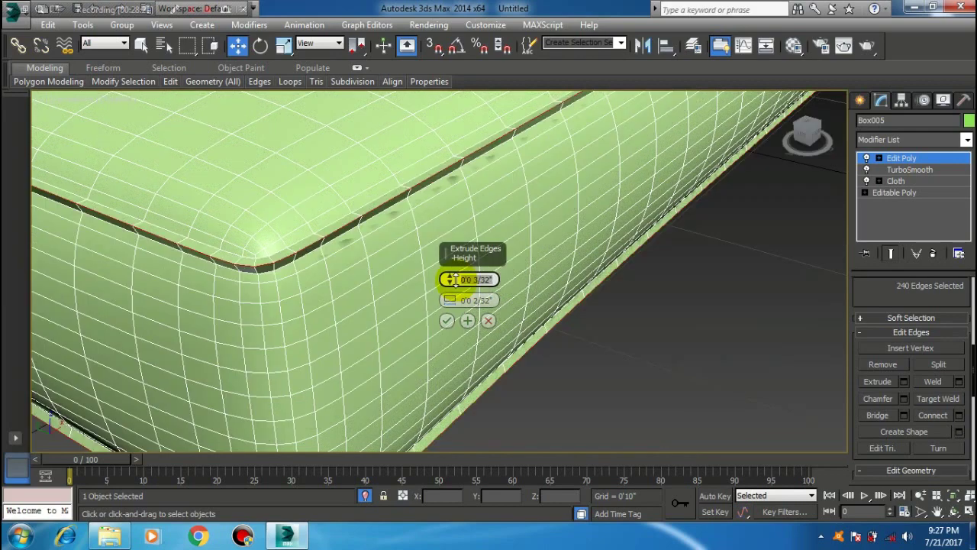
{"action": "left_click", "coordinate": [494, 300]}
{"action": "left_click", "coordinate": [463, 299]}
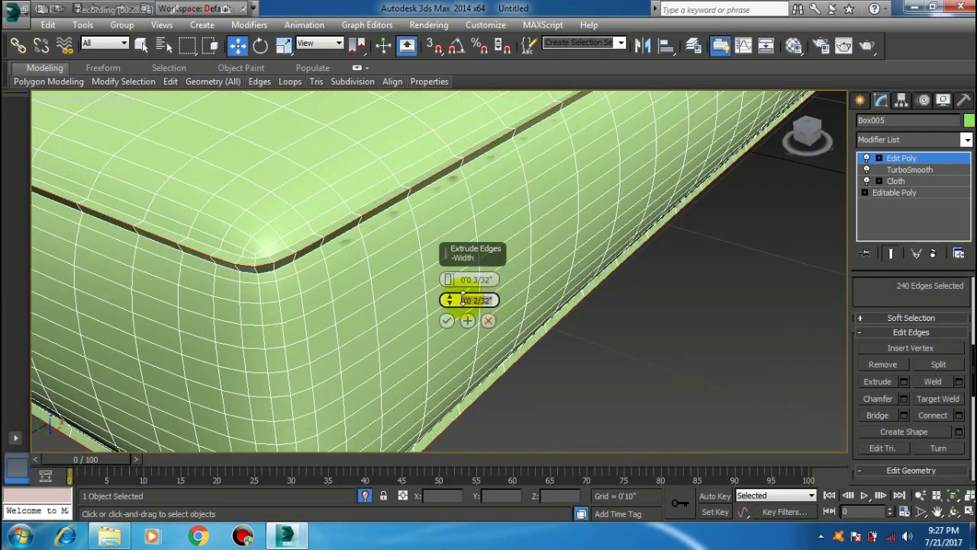
{"action": "type", "text": "1"}
{"action": "key", "text": "Return"}
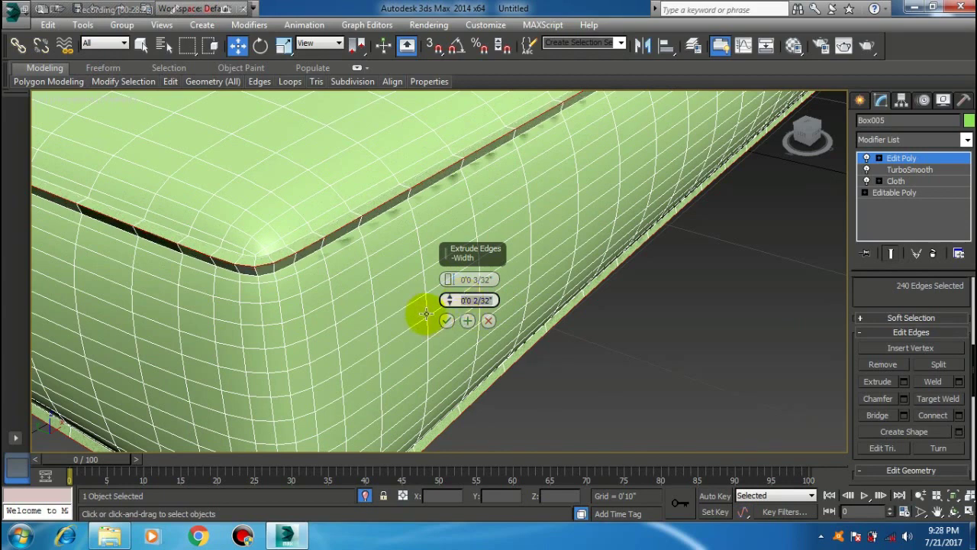
{"action": "left_click", "coordinate": [468, 323]}
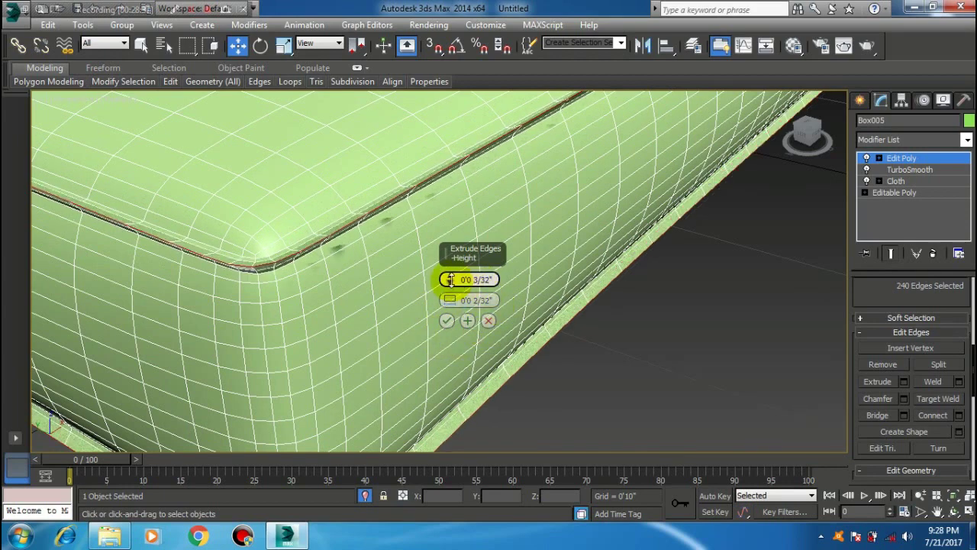
{"action": "left_click_drag", "start_coordinate": [451, 279], "coordinate": [449, 298]}
{"action": "right_click", "coordinate": [449, 299]}
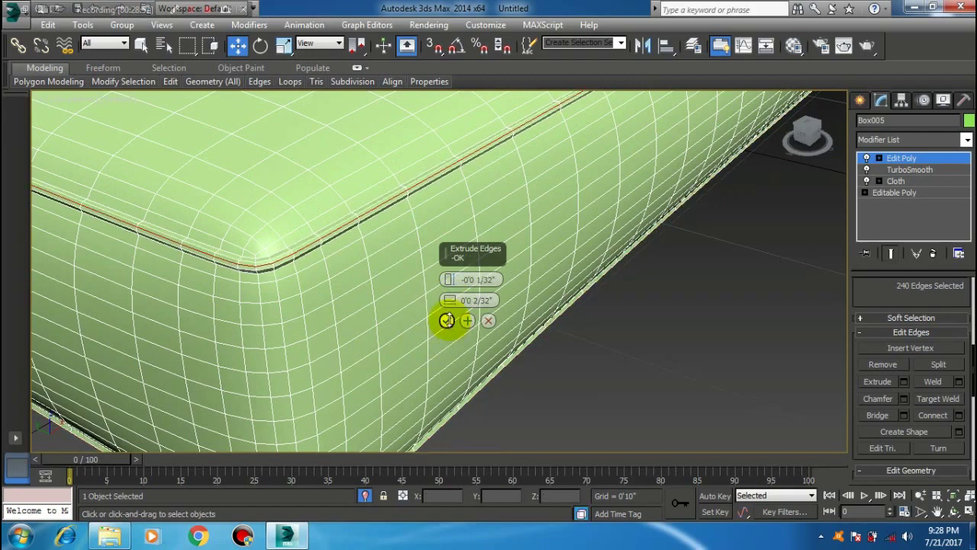
{"action": "left_click", "coordinate": [446, 321]}
Leave Edge mode, convert the cushion to Editable Poly, and frame it with Z
{"action": "left_click", "coordinate": [899, 159]}
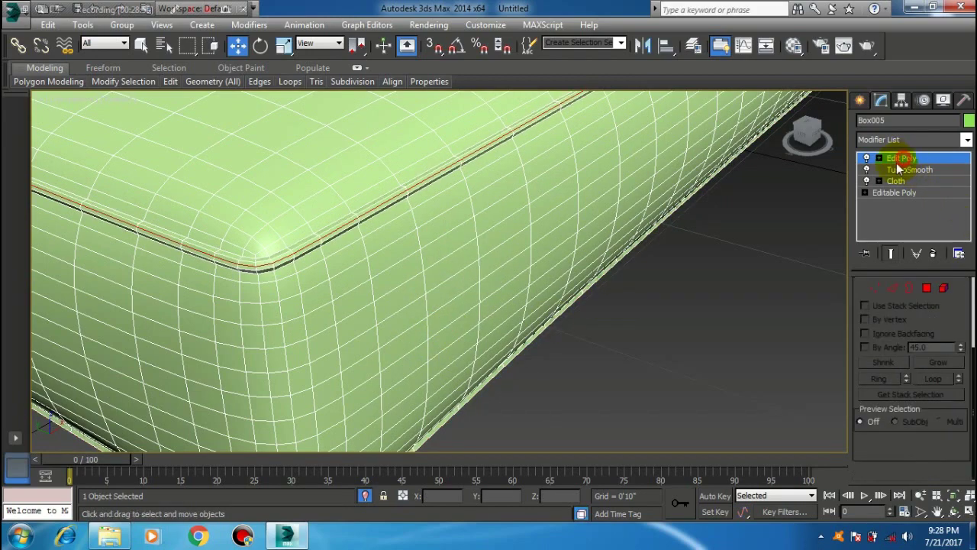
{"action": "middle_click_drag", "start_coordinate": [428, 290], "coordinate": [475, 244], "text": "alt"}
{"action": "mouse_move", "coordinate": [567, 270]}
{"action": "middle_mouse_down", "text": "alt"}
{"action": "mouse_move", "coordinate": [480, 218]}
{"action": "mouse_move", "coordinate": [565, 236]}
{"action": "mouse_move", "coordinate": [549, 261]}
{"action": "middle_mouse_up", "text": "alt"}
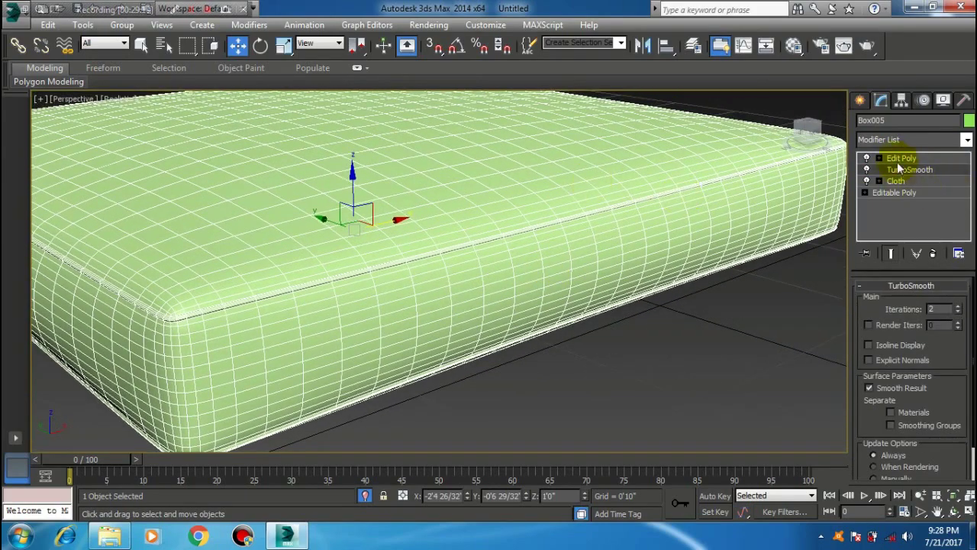
{"action": "right_click", "coordinate": [647, 246]}
{"action": "mouse_move", "coordinate": [672, 377]}
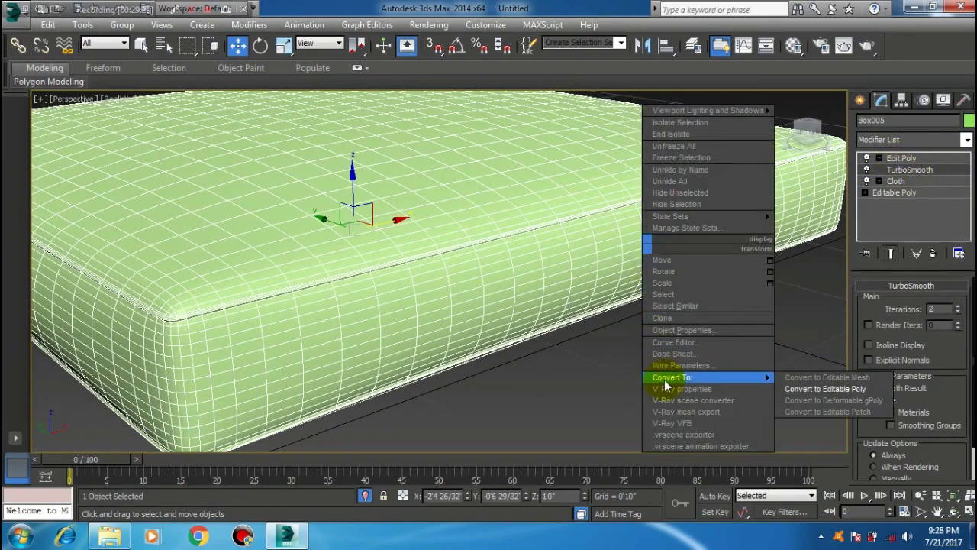
{"action": "left_click", "coordinate": [801, 389]}
{"action": "mouse_move", "coordinate": [618, 327]}
{"action": "middle_mouse_down", "text": "alt"}
{"action": "mouse_move", "coordinate": [584, 327]}
{"action": "mouse_move", "coordinate": [572, 312]}
{"action": "mouse_move", "coordinate": [593, 312]}
{"action": "mouse_move", "coordinate": [109, 135]}
{"action": "mouse_move", "coordinate": [272, 233]}
{"action": "middle_mouse_up", "text": "alt"}
{"action": "key", "text": "z"}
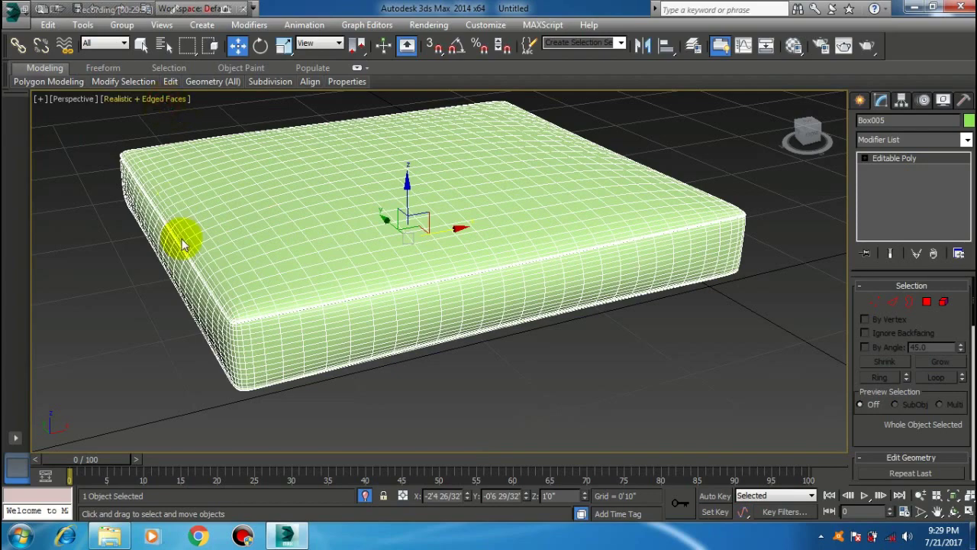
{"action": "left_click", "coordinate": [152, 99]}
Switch the viewport to Realistic shading with edge lines hidden (F4)
{"action": "left_click", "coordinate": [114, 154]}
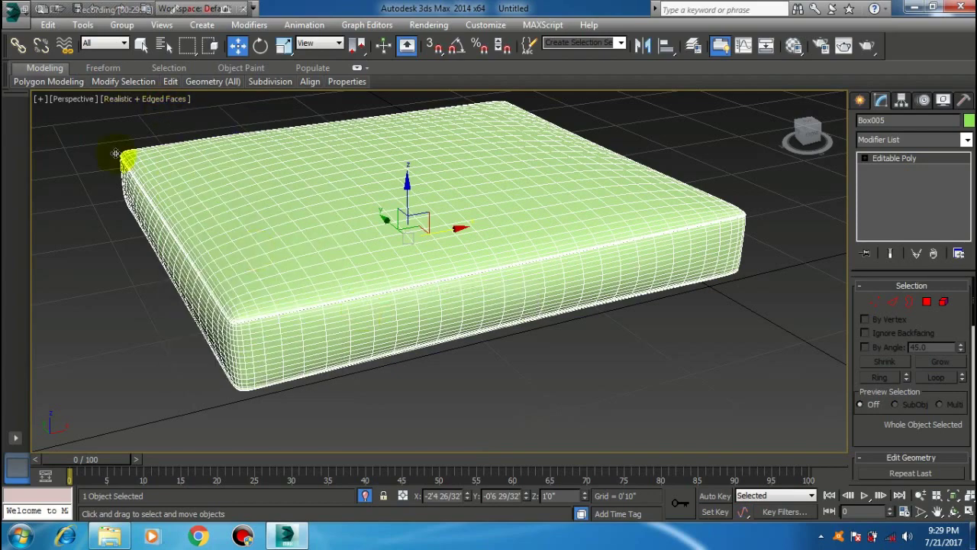
{"action": "key", "text": "F4"}
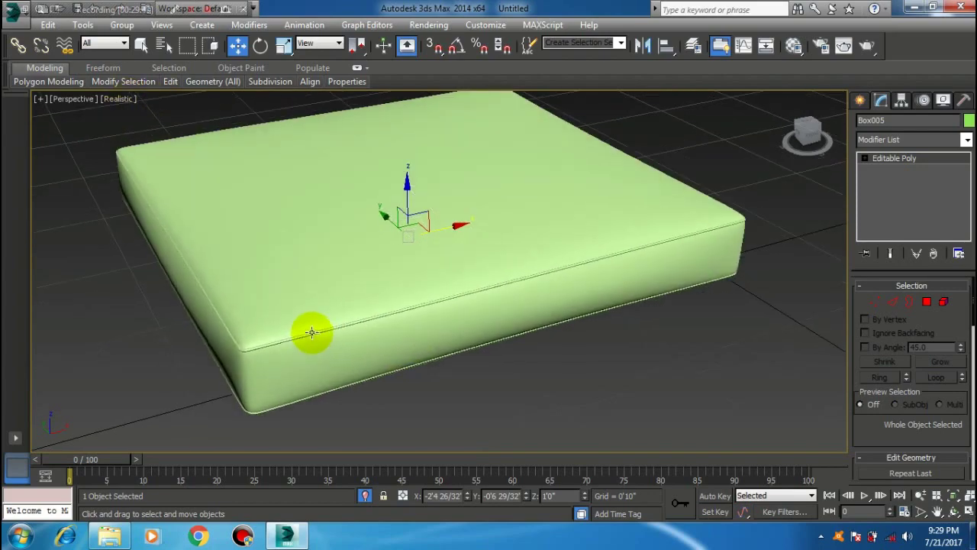
{"action": "mouse_move", "coordinate": [312, 332]}
{"action": "middle_mouse_down", "text": "alt"}
{"action": "mouse_move", "coordinate": [279, 316]}
{"action": "mouse_move", "coordinate": [222, 313]}
{"action": "mouse_move", "coordinate": [304, 326]}
{"action": "mouse_move", "coordinate": [375, 286]}
{"action": "middle_mouse_up", "text": "alt"}
End Isolate Selection so the whole sofa reappears, viewed from the Front
{"action": "left_click", "coordinate": [365, 495]}
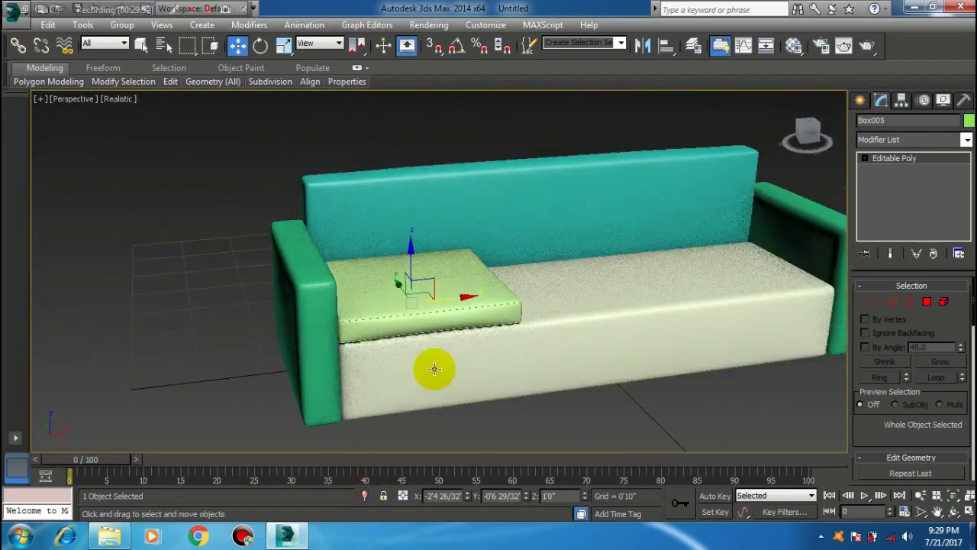
{"action": "scroll", "coordinate": [434, 368], "scroll_direction": "down", "scroll_amount": 1}
{"action": "key", "text": "f"}
{"action": "scroll", "coordinate": [334, 269], "scroll_direction": "up", "scroll_amount": 3}
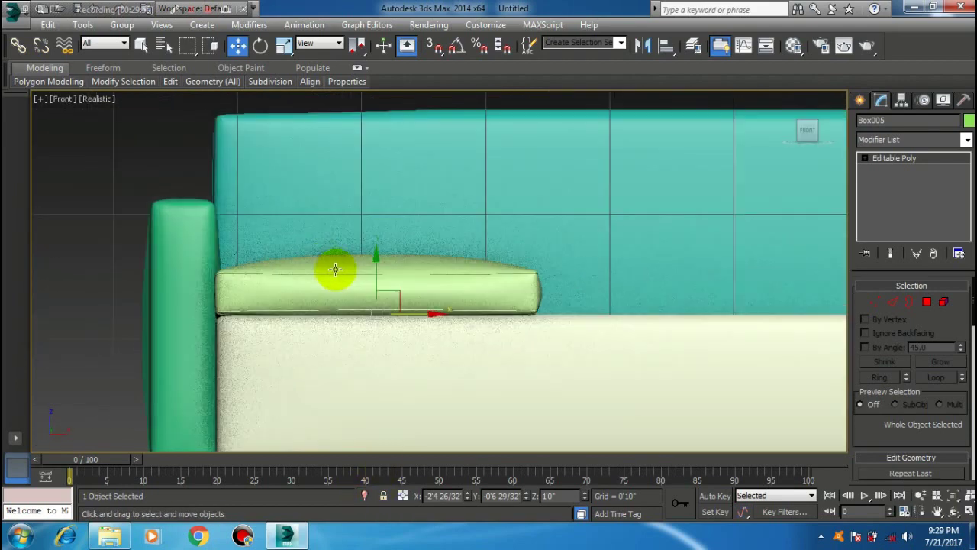
{"action": "scroll", "coordinate": [385, 294], "scroll_direction": "up", "scroll_amount": 1}
{"action": "scroll", "coordinate": [385, 295], "scroll_direction": "down", "scroll_amount": 3}
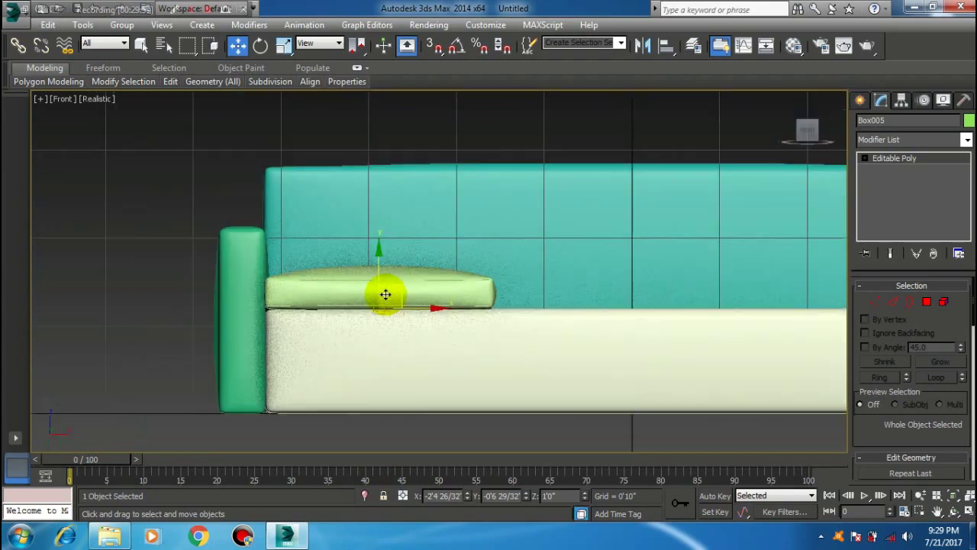
{"action": "left_click", "coordinate": [249, 24]}
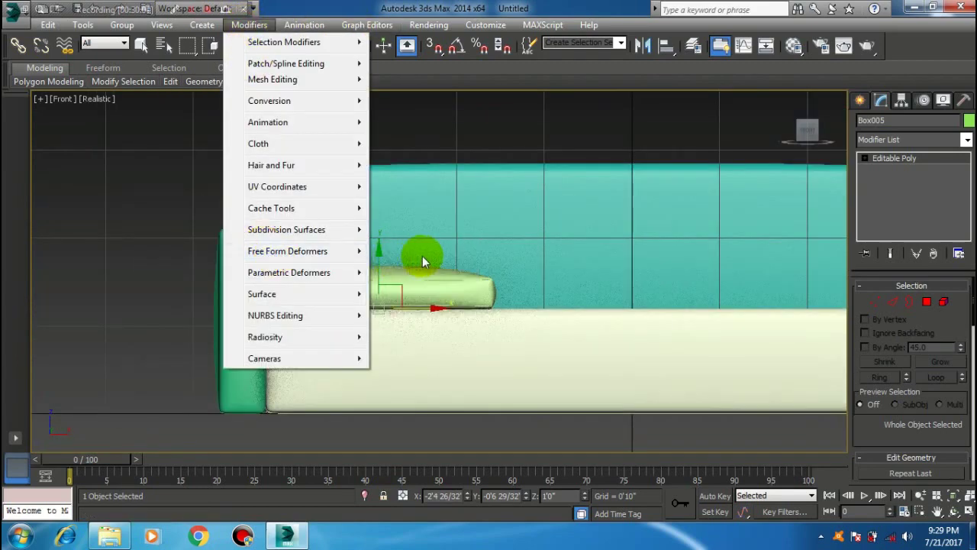
Apply FFD 3x3x3 and raise the middle control points to bow the cushion
{"action": "mouse_move", "coordinate": [288, 251]}
{"action": "left_click", "coordinate": [400, 266]}
{"action": "left_click", "coordinate": [887, 161]}
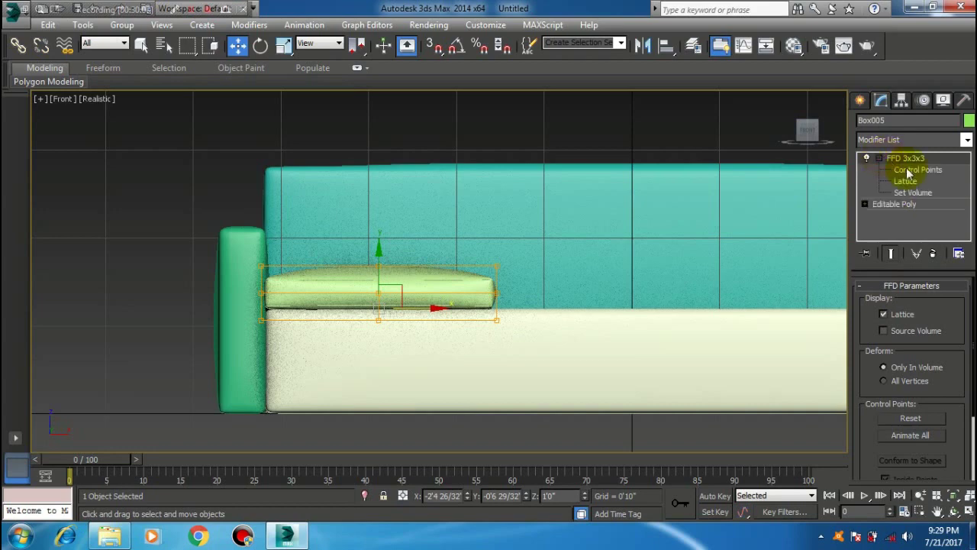
{"action": "left_click", "coordinate": [918, 170]}
{"action": "left_click", "coordinate": [378, 267]}
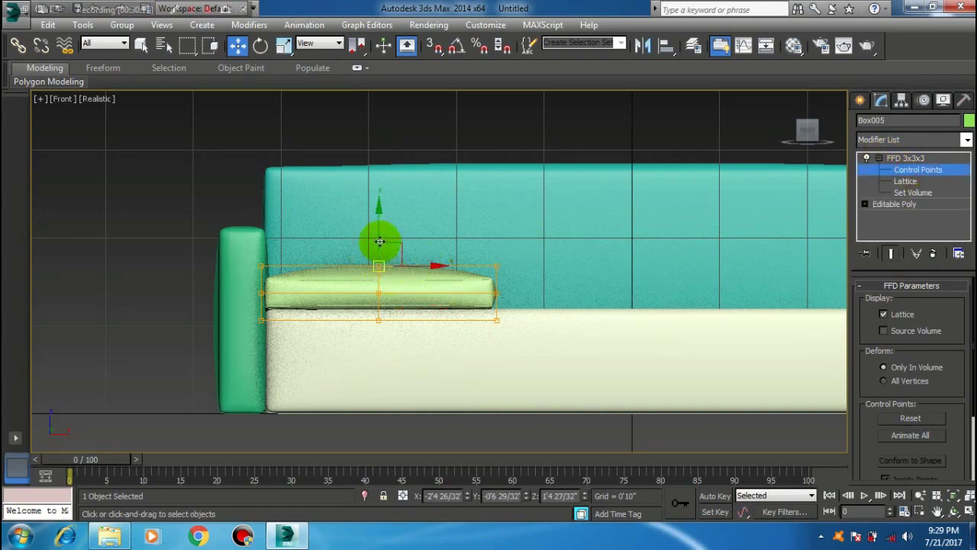
{"action": "left_click_drag", "start_coordinate": [378, 228], "coordinate": [383, 221]}
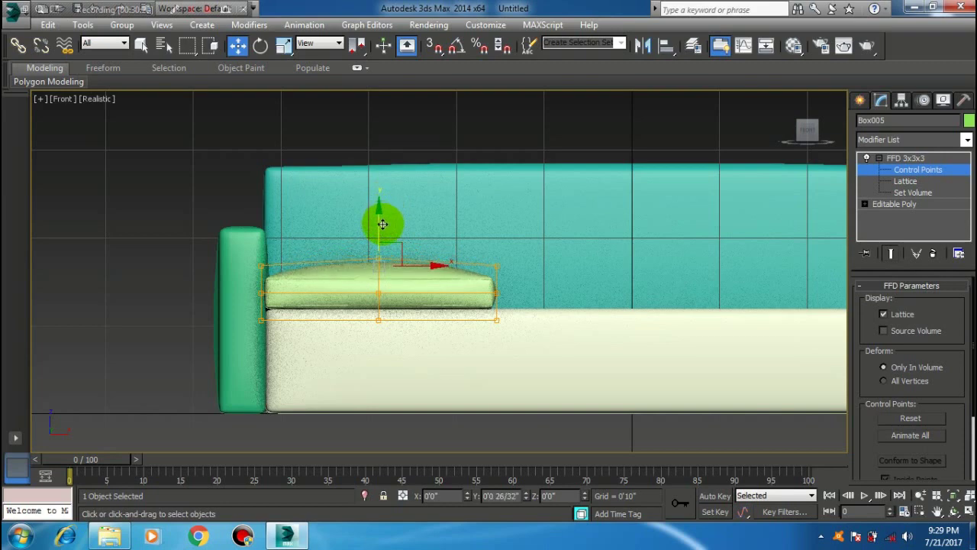
{"action": "left_click_drag", "start_coordinate": [380, 223], "coordinate": [381, 216]}
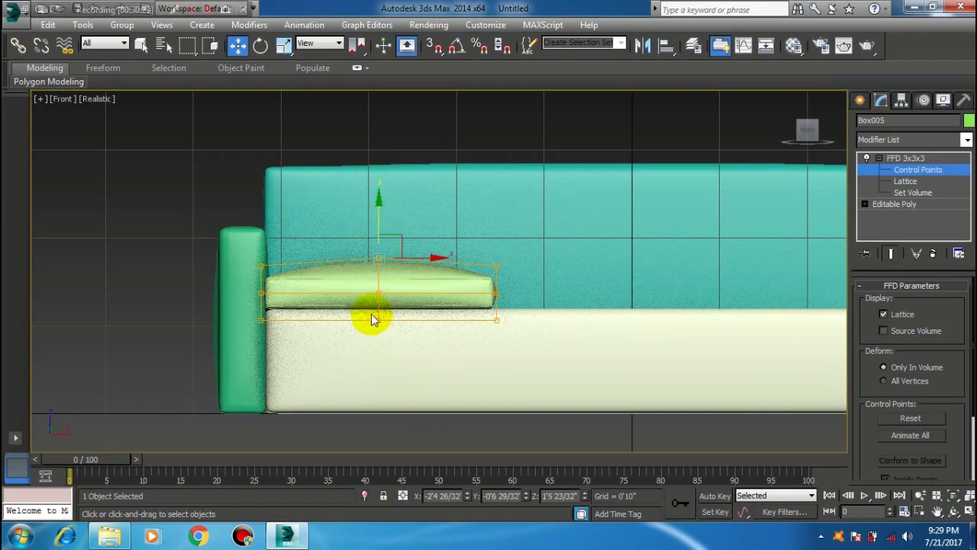
{"action": "key", "text": "F3"}
{"action": "left_click_drag", "start_coordinate": [377, 283], "coordinate": [377, 262]}
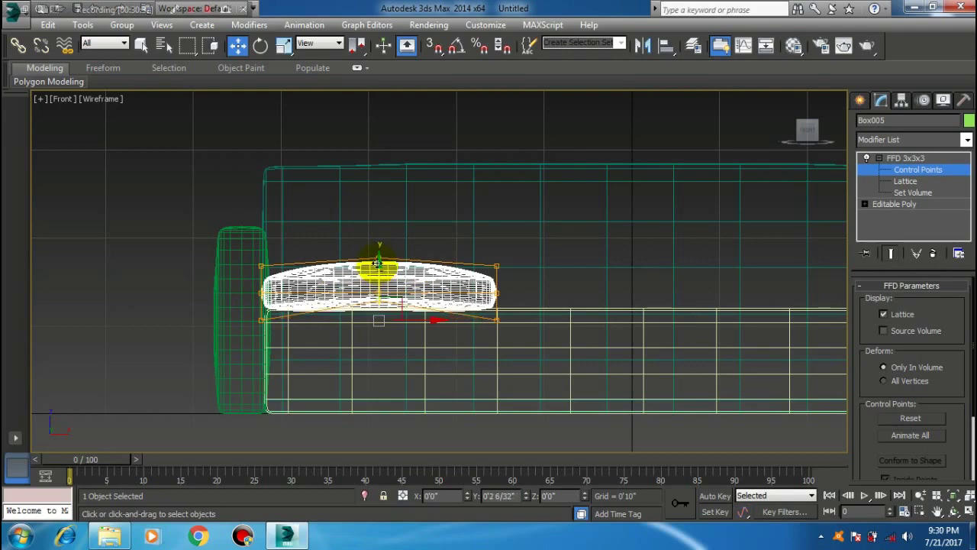
Inspect the bent cushion in shaded Perspective, then return to the Front view
{"action": "key", "text": "p"}
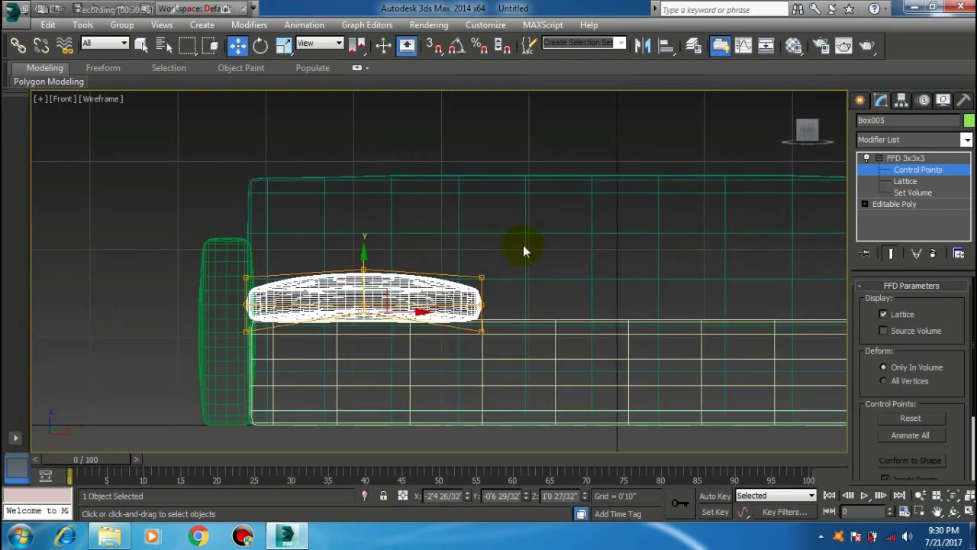
{"action": "scroll", "coordinate": [524, 247], "scroll_direction": "up", "scroll_amount": 5}
{"action": "scroll", "coordinate": [419, 283], "scroll_direction": "down", "scroll_amount": 8}
{"action": "middle_click_drag", "start_coordinate": [438, 300], "coordinate": [448, 349], "text": "alt"}
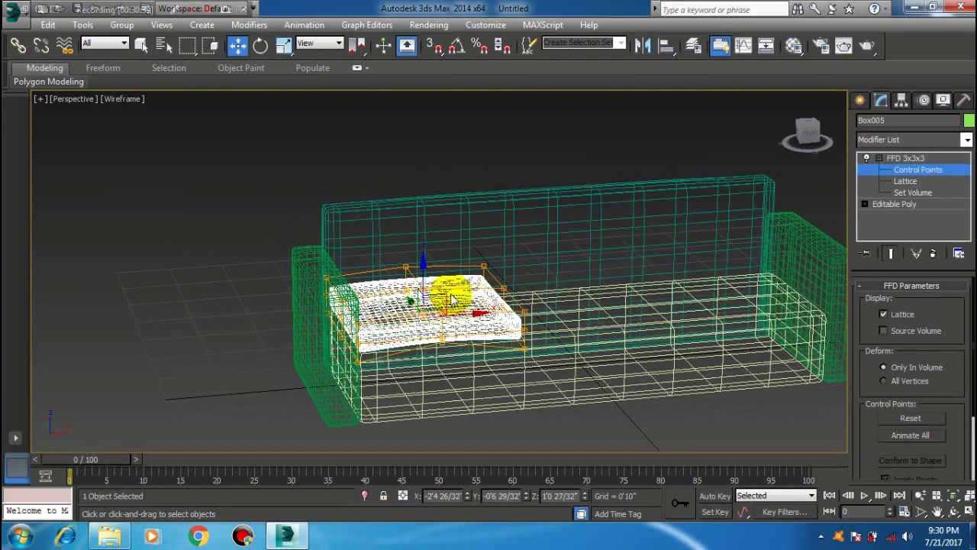
{"action": "key", "text": "F3"}
{"action": "mouse_move", "coordinate": [447, 298]}
{"action": "middle_mouse_down", "text": "alt"}
{"action": "mouse_move", "coordinate": [386, 303]}
{"action": "mouse_move", "coordinate": [458, 348]}
{"action": "mouse_move", "coordinate": [465, 331]}
{"action": "middle_mouse_up", "text": "alt"}
{"action": "scroll", "coordinate": [465, 331], "scroll_direction": "up", "scroll_amount": 5}
{"action": "scroll", "coordinate": [446, 233], "scroll_direction": "up", "scroll_amount": 3}
{"action": "scroll", "coordinate": [457, 237], "scroll_direction": "down", "scroll_amount": 5}
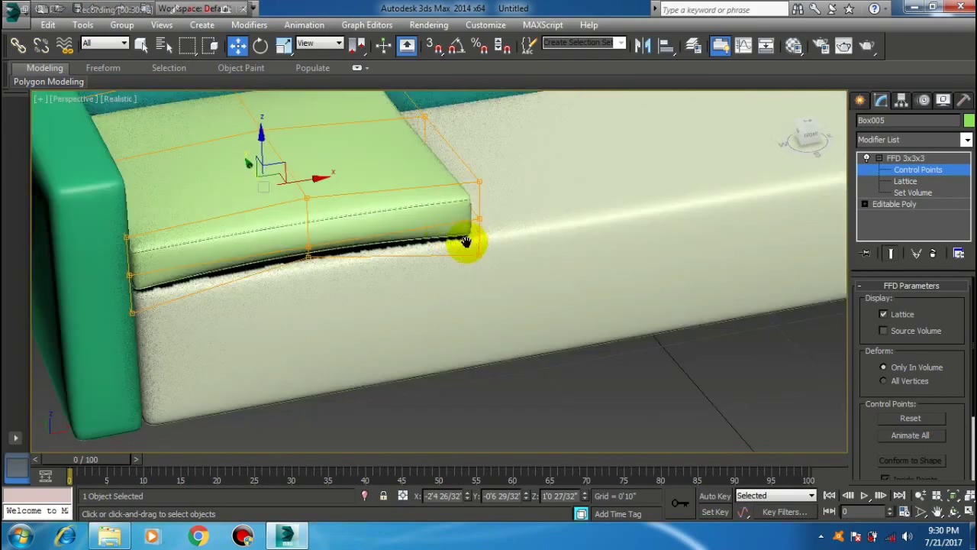
{"action": "middle_click_drag", "start_coordinate": [448, 270], "coordinate": [447, 272], "text": "alt"}
{"action": "key", "text": "f"}
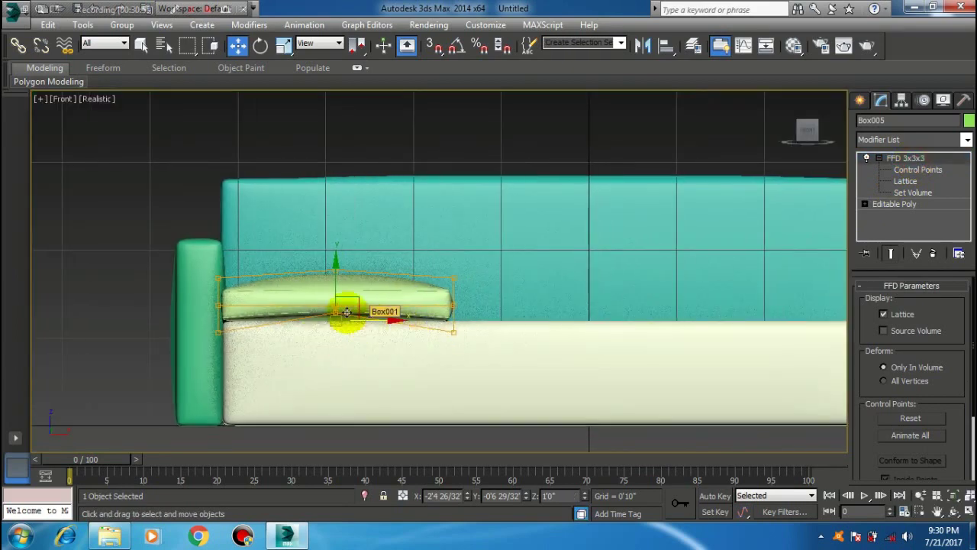
Convert the bent cushion to Editable Poly and Shift-drag two instance copies to the right
{"action": "right_click", "coordinate": [352, 301]}
{"action": "left_click", "coordinate": [526, 445]}
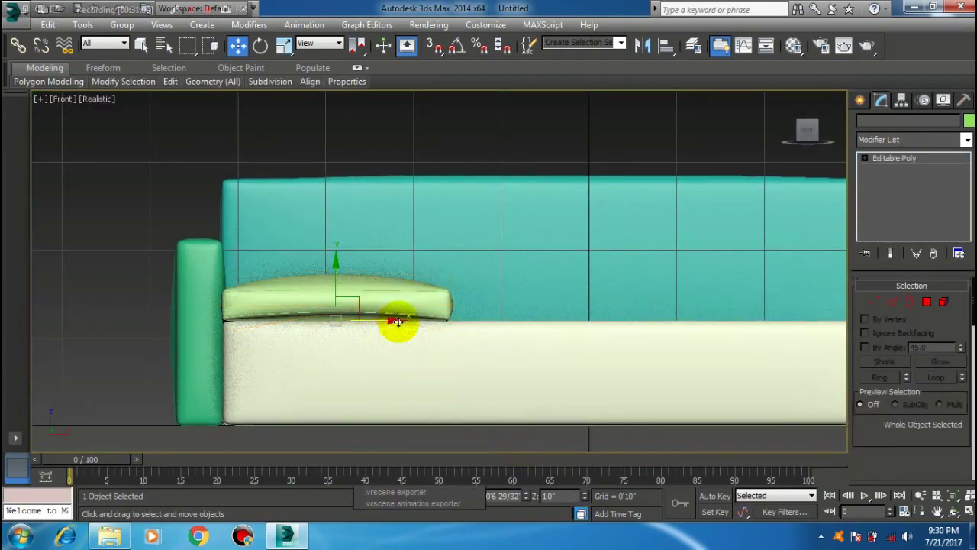
{"action": "left_click_drag", "start_coordinate": [388, 323], "coordinate": [609, 330]}
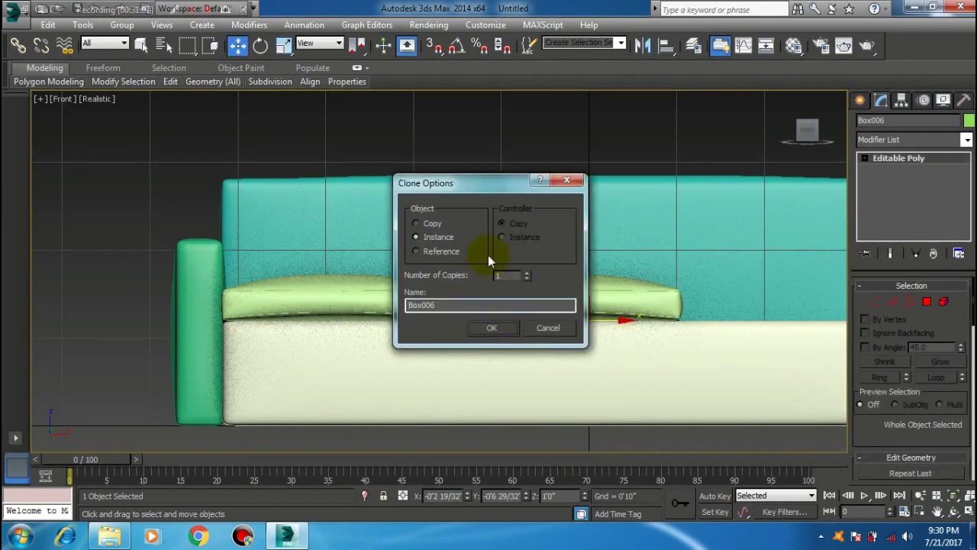
{"action": "left_click", "coordinate": [527, 276]}
{"action": "key", "text": "Return"}
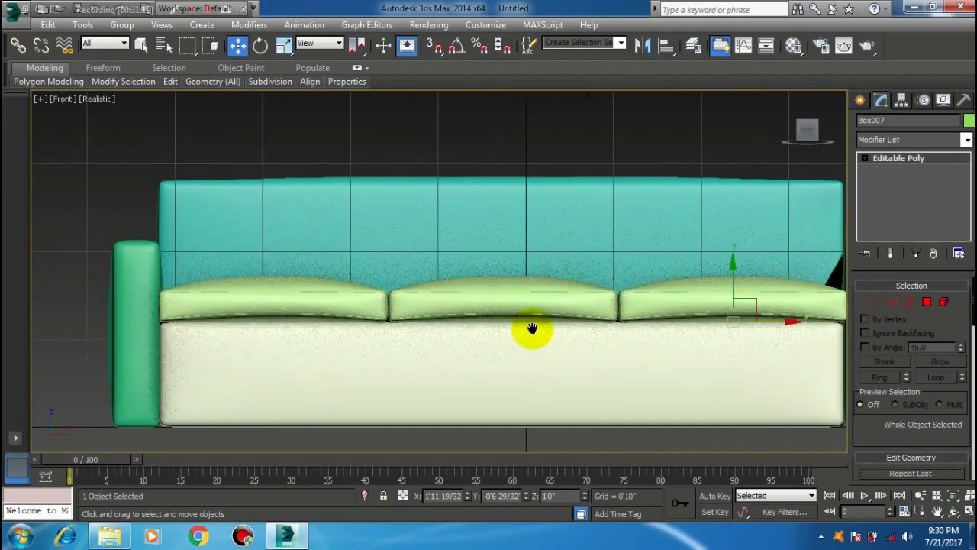
Orbit the Perspective view to inspect the three cushions across the seat
{"action": "scroll", "coordinate": [530, 331], "scroll_direction": "down", "scroll_amount": 2}
{"action": "key", "text": "p"}
{"action": "scroll", "coordinate": [443, 301], "scroll_direction": "down", "scroll_amount": 3}
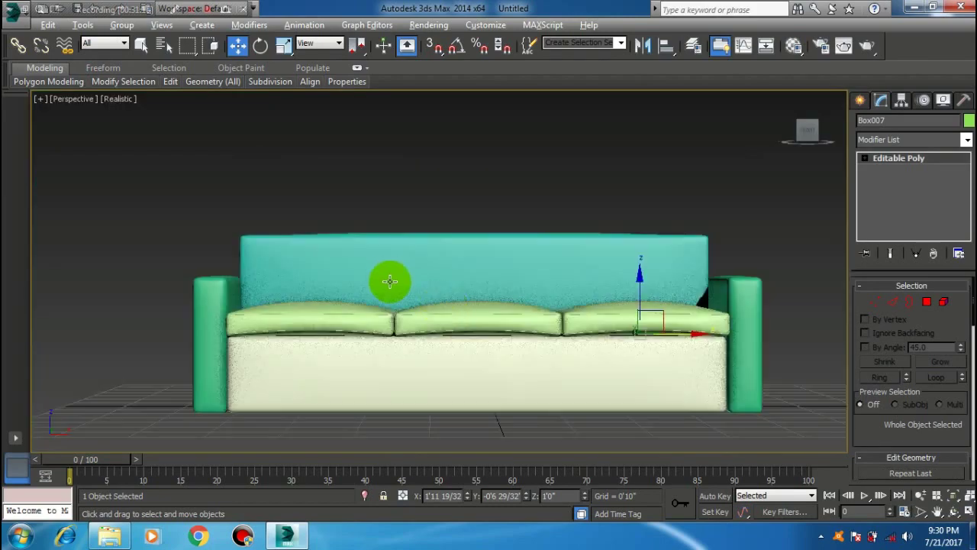
{"action": "mouse_move", "coordinate": [388, 279]}
{"action": "middle_mouse_down", "text": "alt"}
{"action": "mouse_move", "coordinate": [408, 323]}
{"action": "mouse_move", "coordinate": [432, 310]}
{"action": "middle_mouse_up", "text": "alt"}
{"action": "mouse_move", "coordinate": [413, 360]}
{"action": "middle_mouse_down", "text": "alt"}
{"action": "mouse_move", "coordinate": [410, 328]}
{"action": "mouse_move", "coordinate": [434, 287]}
{"action": "mouse_move", "coordinate": [371, 283]}
{"action": "mouse_move", "coordinate": [325, 258]}
{"action": "mouse_move", "coordinate": [279, 270]}
{"action": "mouse_move", "coordinate": [532, 305]}
{"action": "mouse_move", "coordinate": [536, 292]}
{"action": "mouse_move", "coordinate": [532, 300]}
{"action": "middle_mouse_up", "text": "alt"}
In a framed wireframe Left view, move the backrest slightly back from the cushions
{"action": "key", "text": "l"}
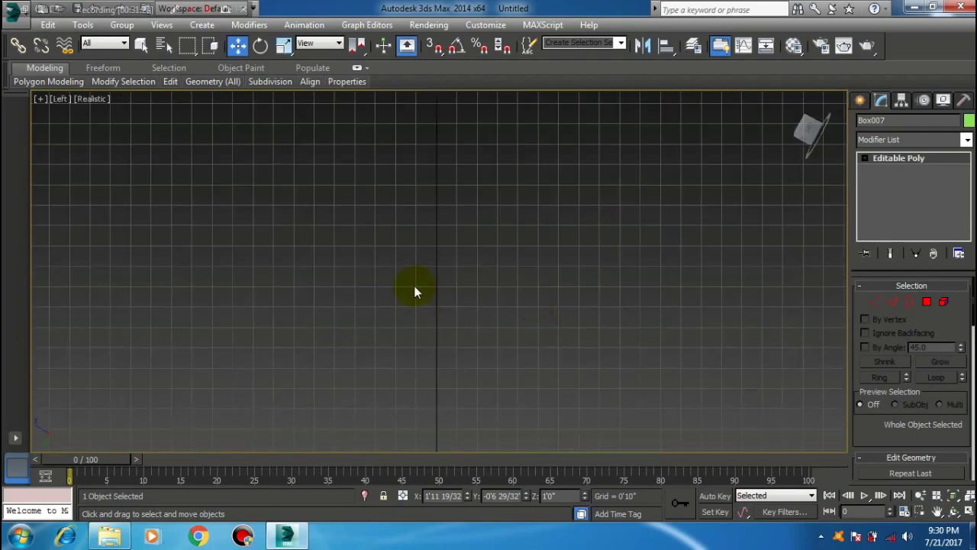
{"action": "left_click", "coordinate": [811, 132]}
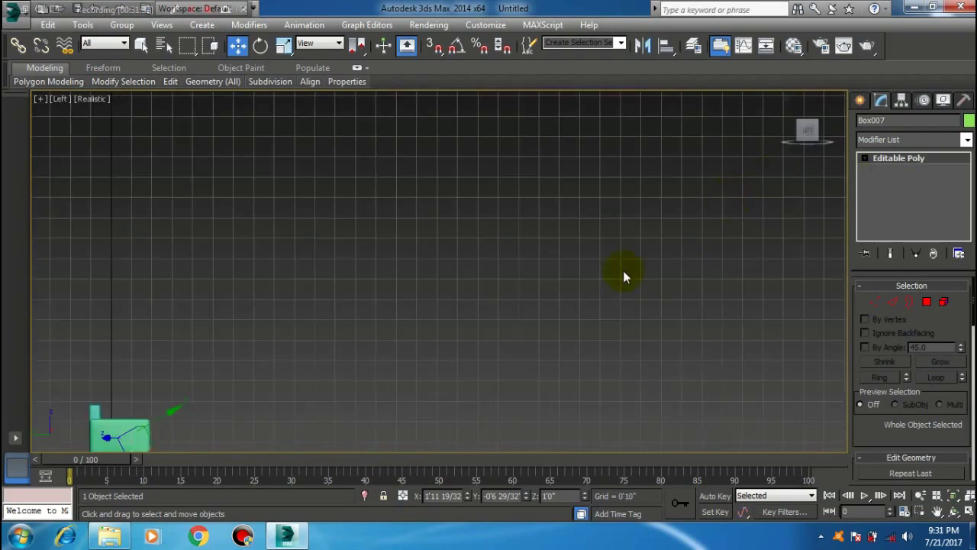
{"action": "middle_click_drag", "start_coordinate": [379, 355], "coordinate": [504, 303]}
{"action": "key", "text": "z"}
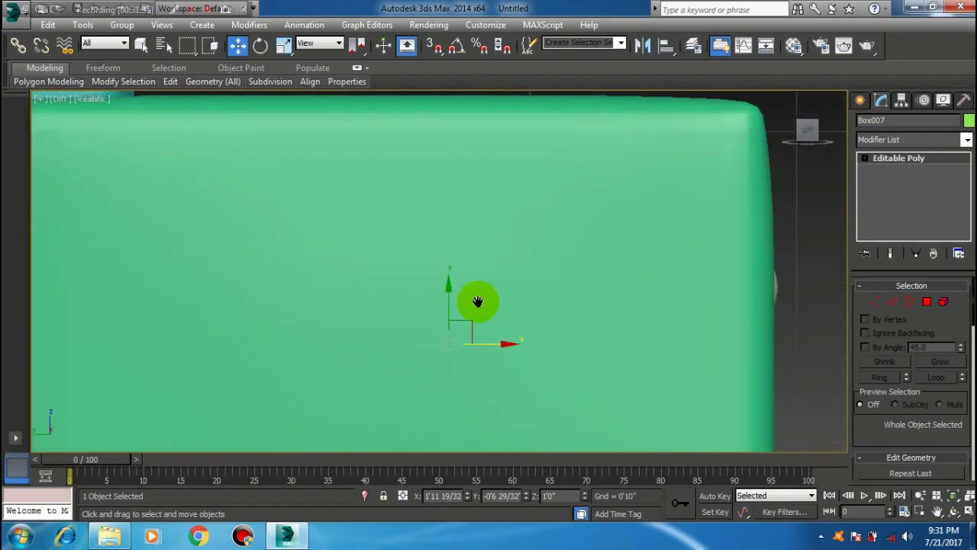
{"action": "scroll", "coordinate": [480, 301], "scroll_direction": "down", "scroll_amount": 3}
{"action": "key", "text": "F3"}
{"action": "scroll", "coordinate": [479, 301], "scroll_direction": "down", "scroll_amount": 5}
{"action": "left_click", "coordinate": [358, 199]}
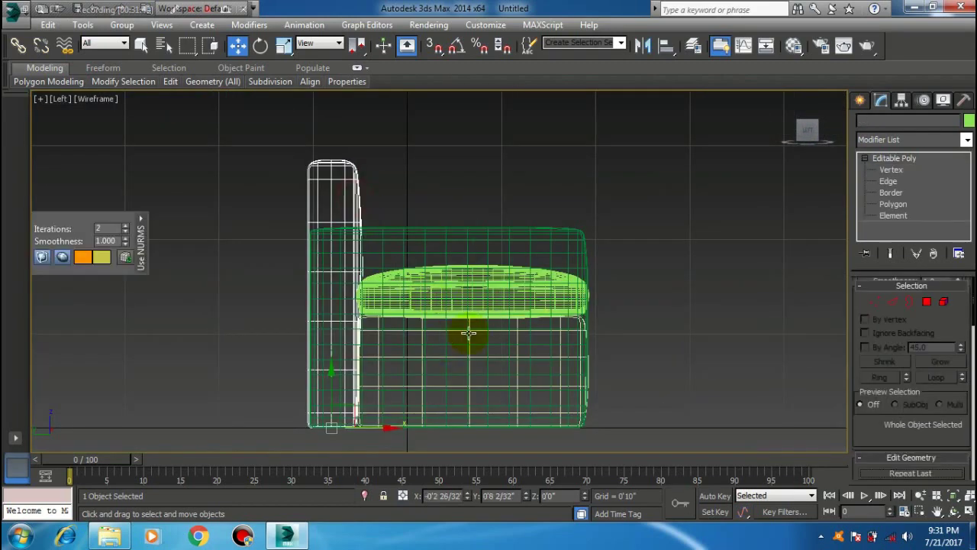
{"action": "left_click_drag", "start_coordinate": [389, 428], "coordinate": [385, 430]}
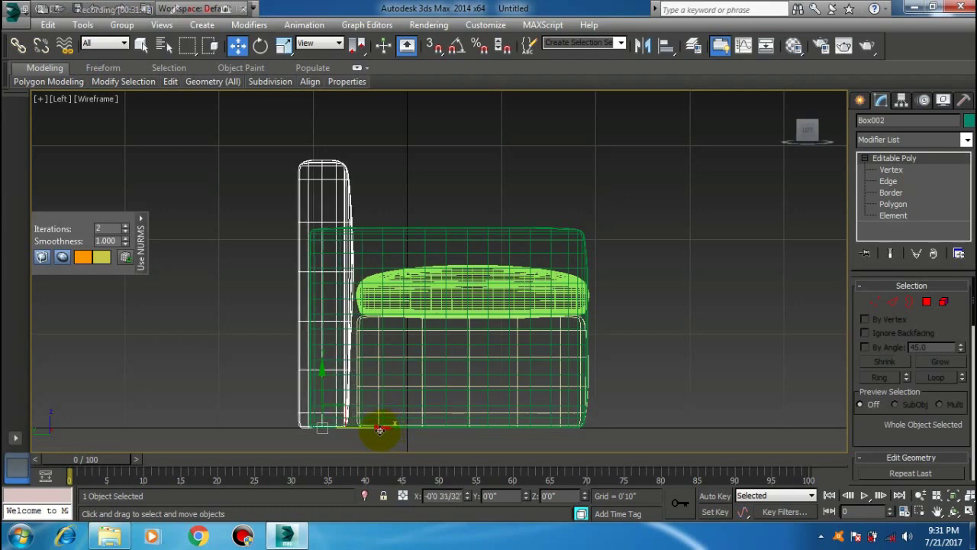
Check the cushions against the moved backrest in a shaded three-quarter Perspective view
{"action": "scroll", "coordinate": [609, 320], "scroll_direction": "up", "scroll_amount": 5}
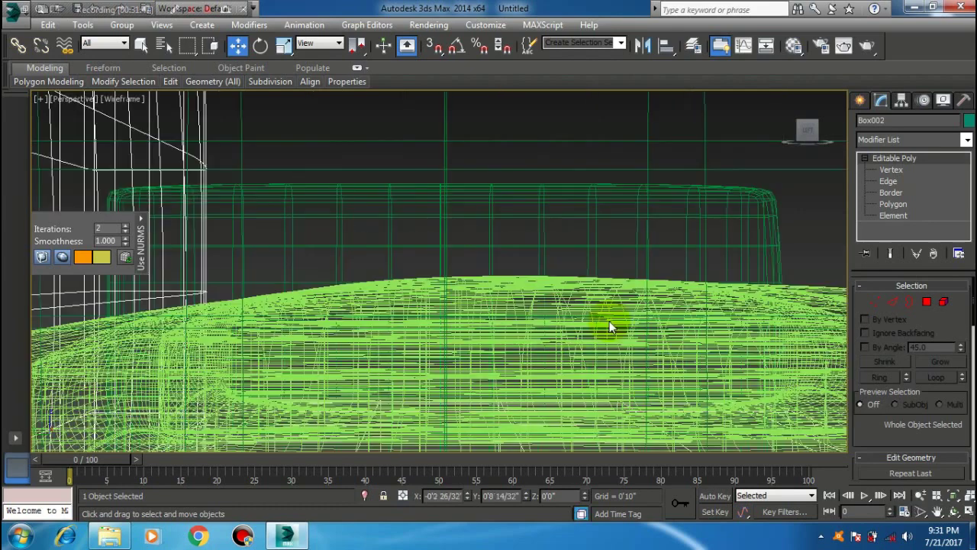
{"action": "key", "text": "p"}
{"action": "scroll", "coordinate": [541, 266], "scroll_direction": "down", "scroll_amount": 3}
{"action": "key", "text": "F3"}
{"action": "mouse_move", "coordinate": [458, 265]}
{"action": "middle_mouse_down", "text": "alt"}
{"action": "mouse_move", "coordinate": [447, 299]}
{"action": "mouse_move", "coordinate": [501, 288]}
{"action": "middle_mouse_up", "text": "alt"}
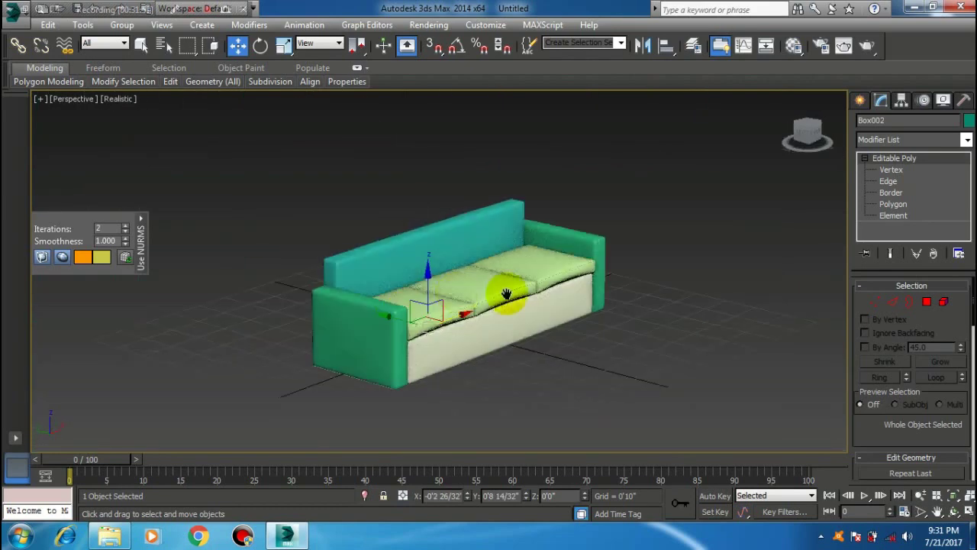
{"action": "scroll", "coordinate": [504, 297], "scroll_direction": "up", "scroll_amount": 1}
{"action": "scroll", "coordinate": [511, 349], "scroll_direction": "up", "scroll_amount": 2}
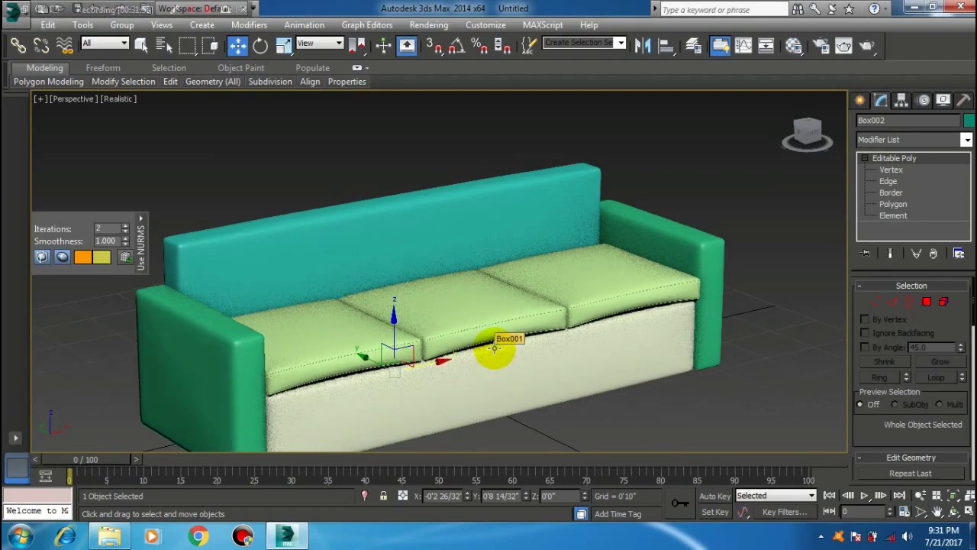